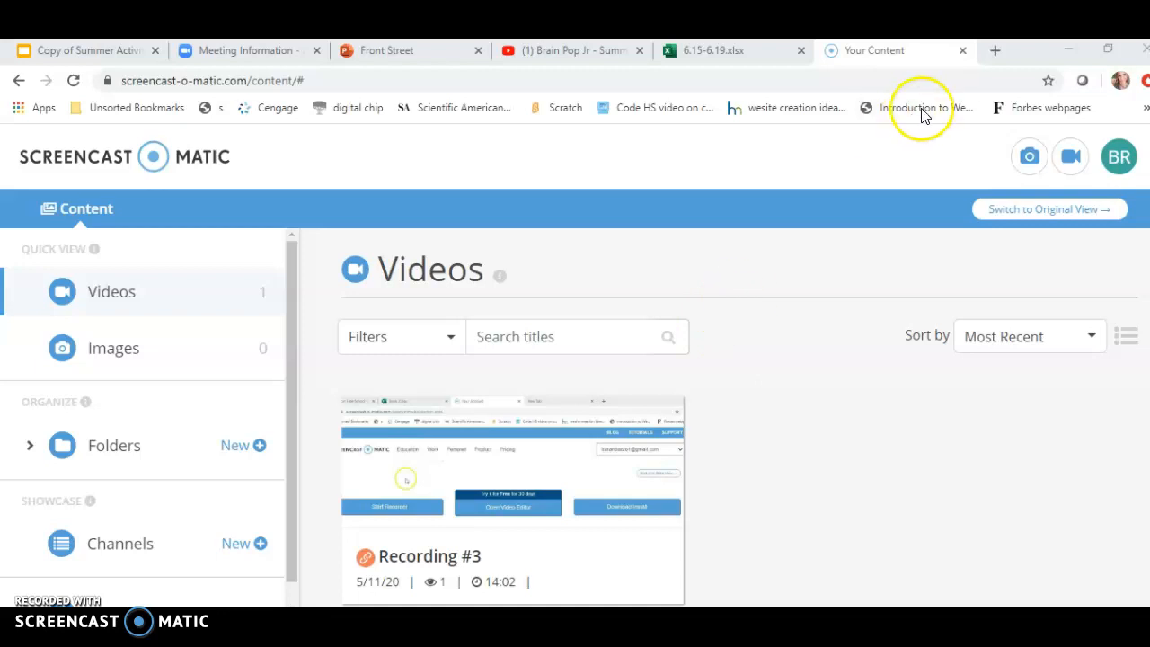
Open a new tab, go to the Hempstead Union Free School District website, and open its sign-in page.
click(995, 52)
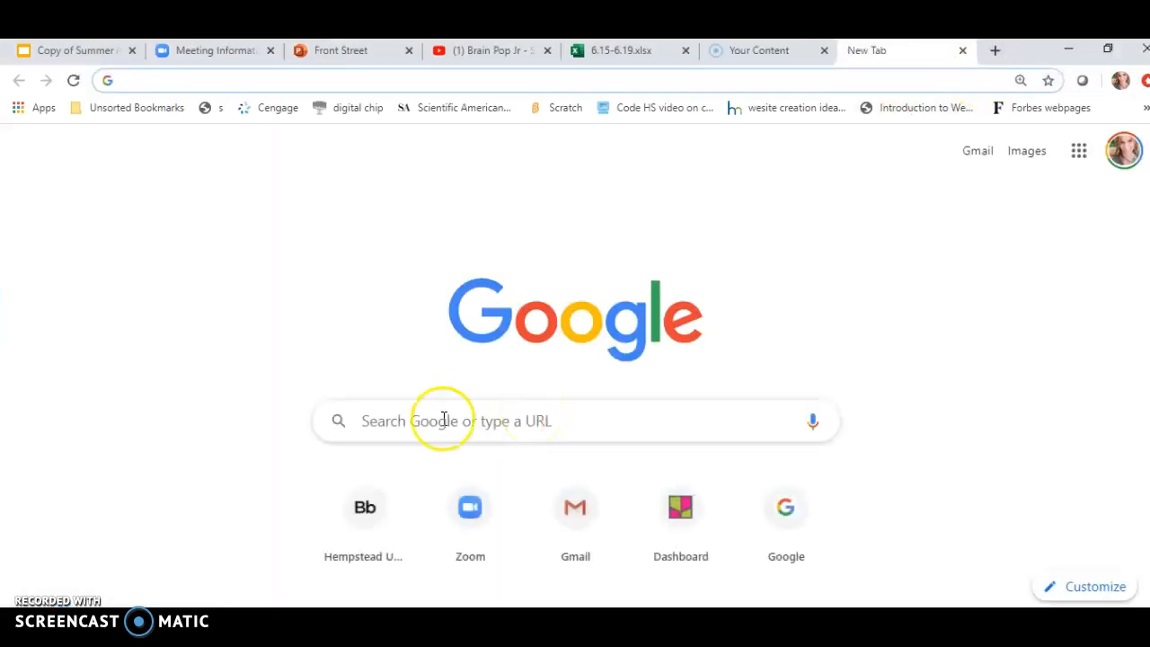
click(377, 519)
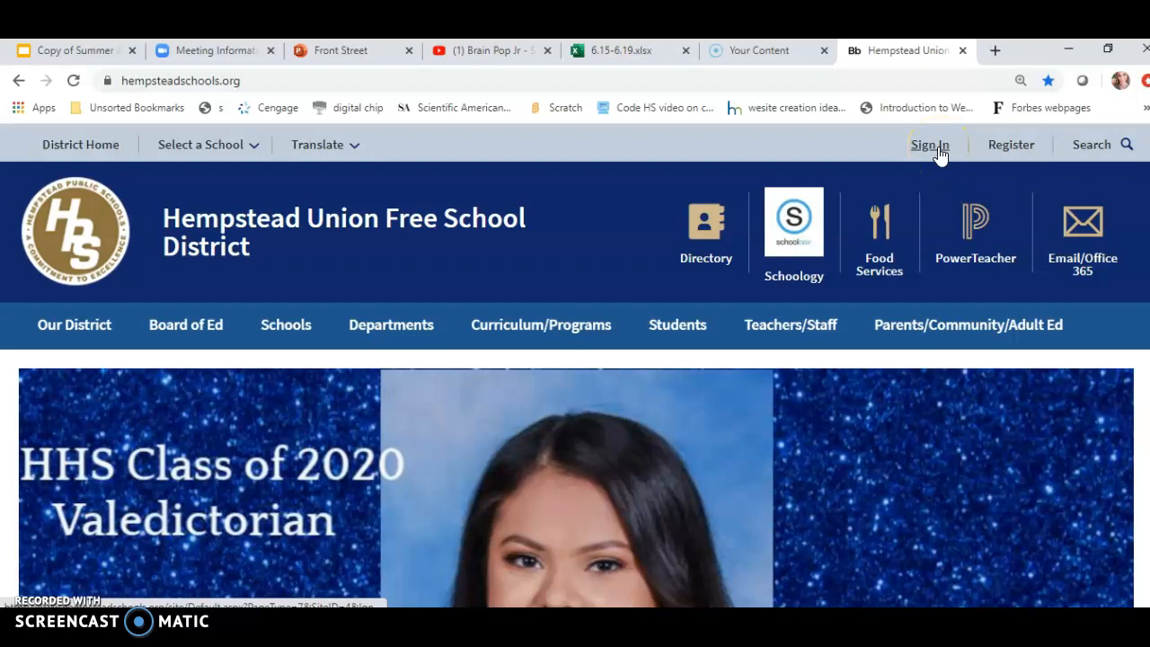
click(939, 154)
Enter the account user name in the sign-in form.
click(322, 523)
click(290, 546)
text(brandazzo)
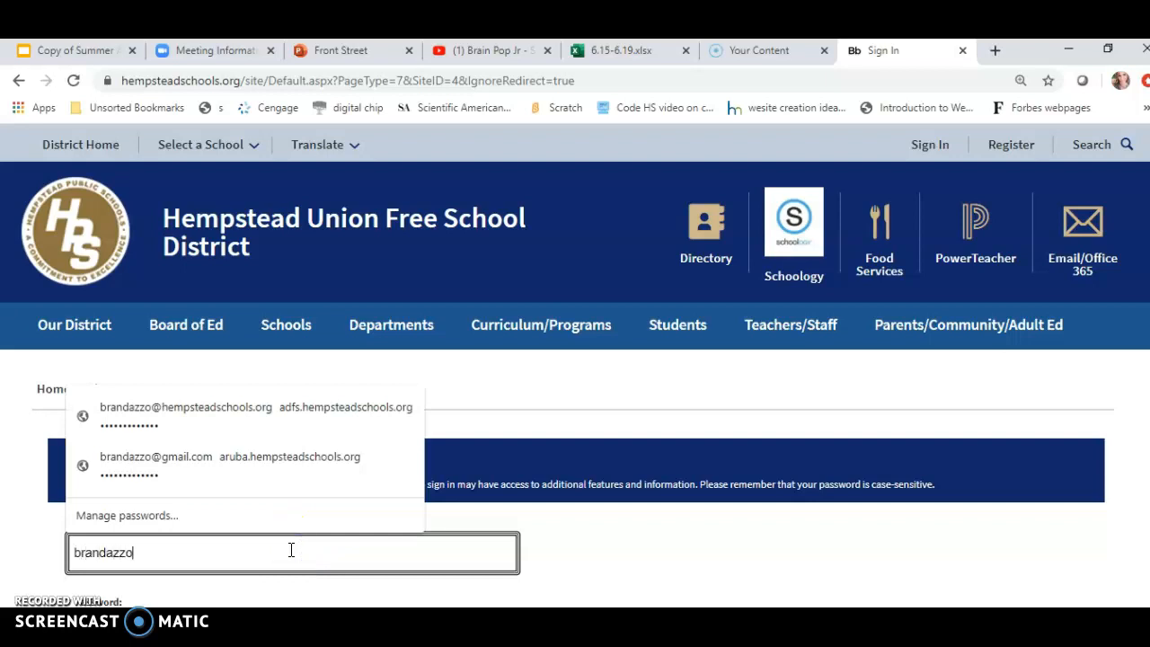
click(847, 558)
scroll(282, 569, down, 2)
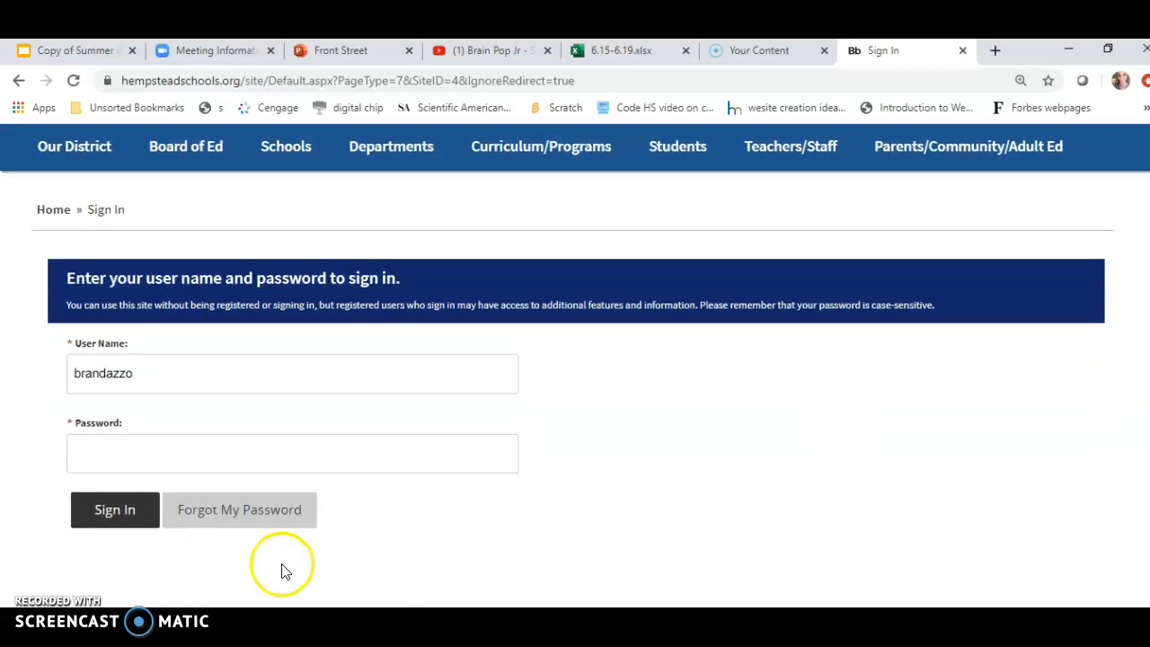
Enter the account password and sign in to the district site.
click(232, 460)
text(•••)
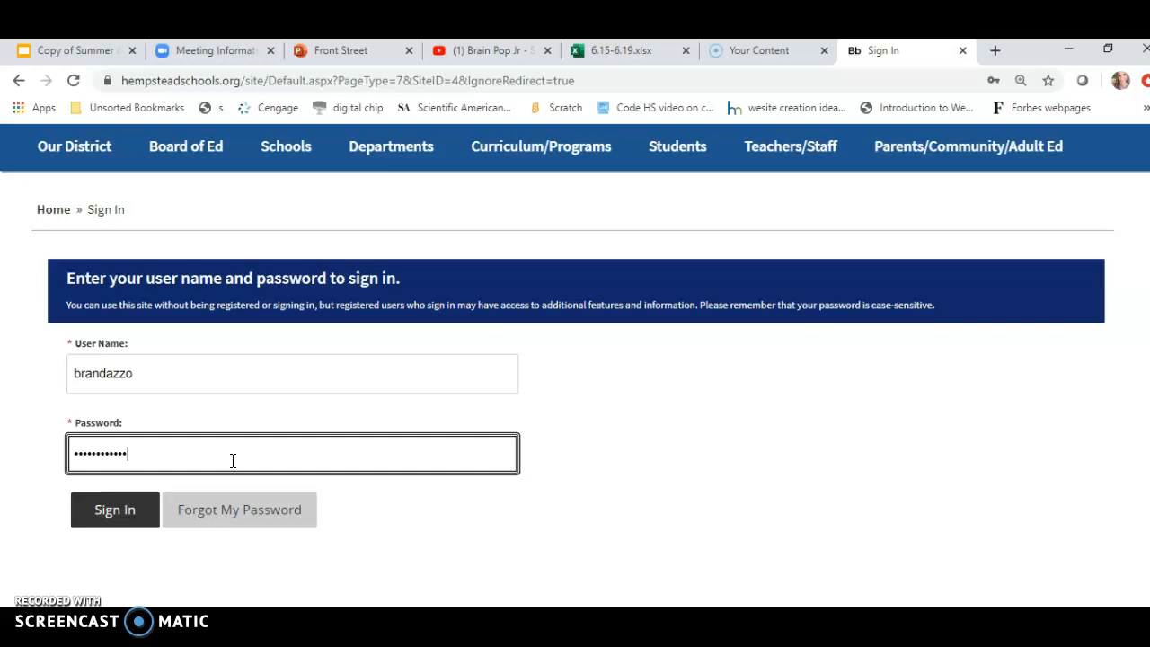
click(176, 373)
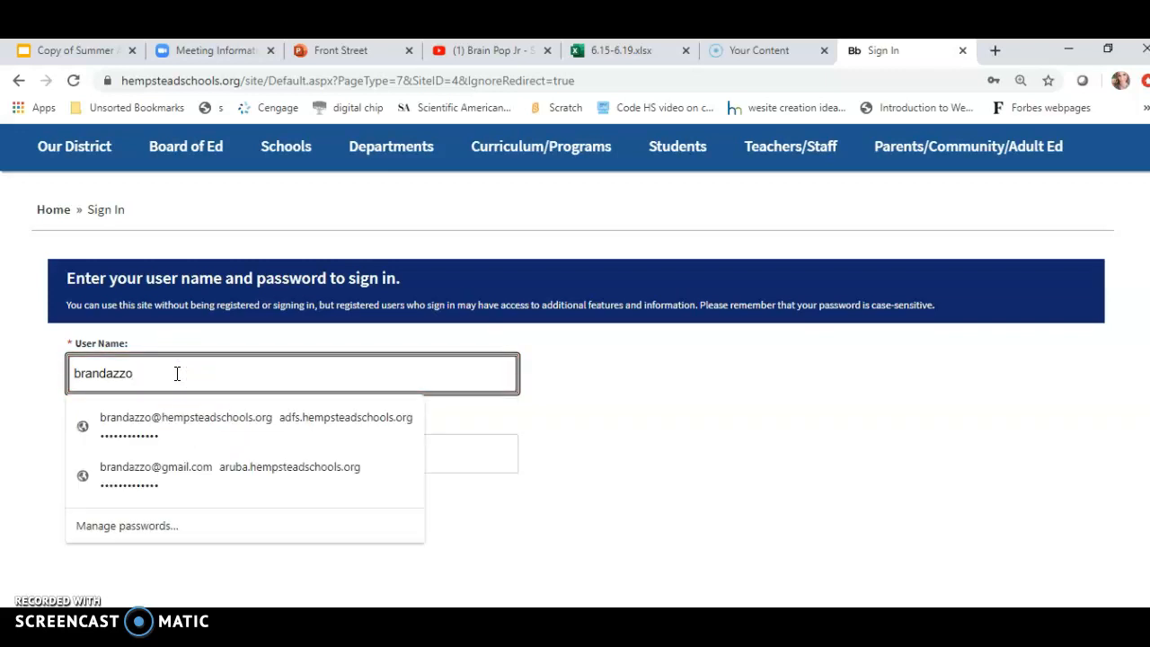
click(595, 477)
click(124, 509)
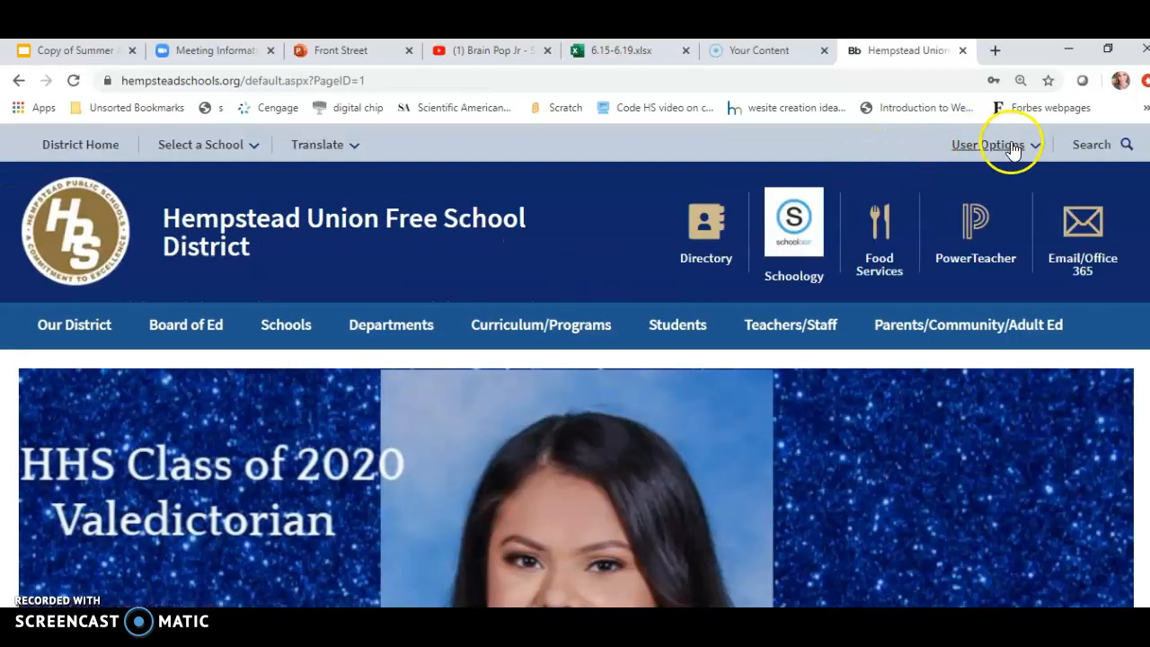
Open the site management workspace from the user options and go to the Teacher Pages channel.
click(1033, 147)
click(938, 187)
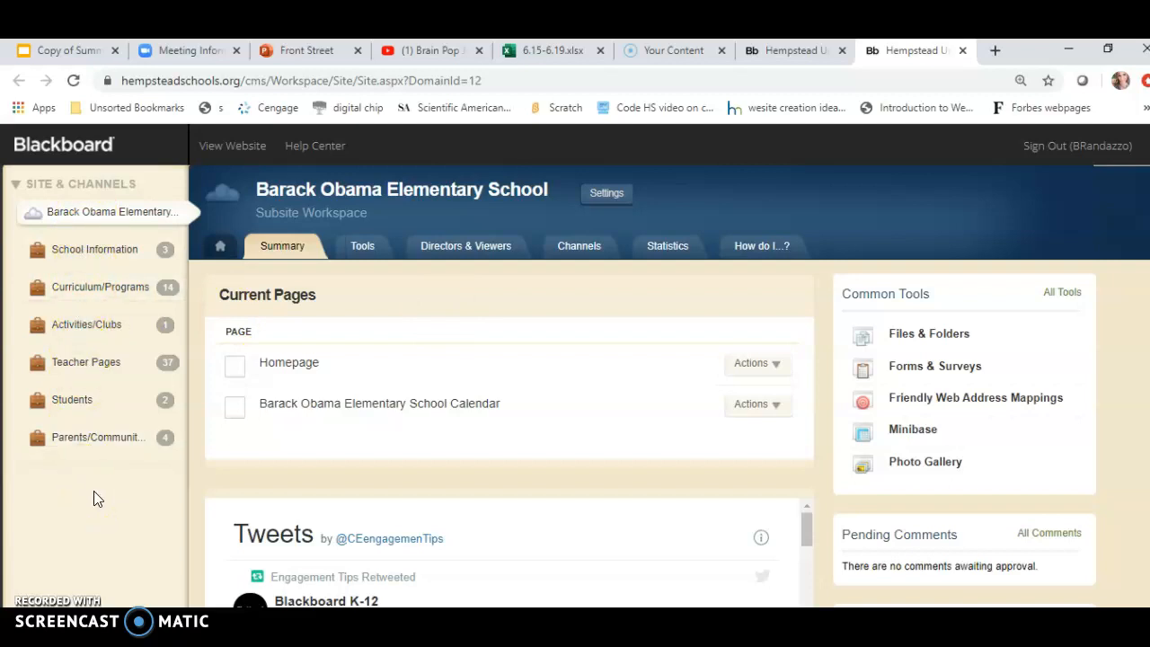
click(95, 370)
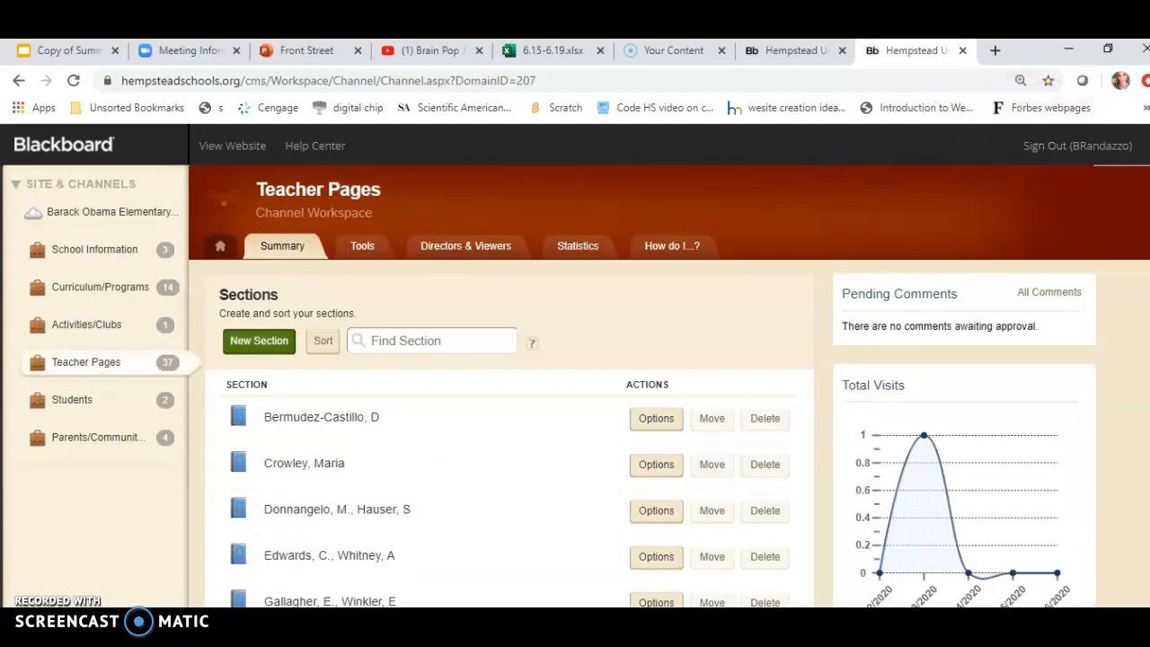
Open the teacher's own section from the Teacher Pages section list.
scroll(574, 359, down, 8)
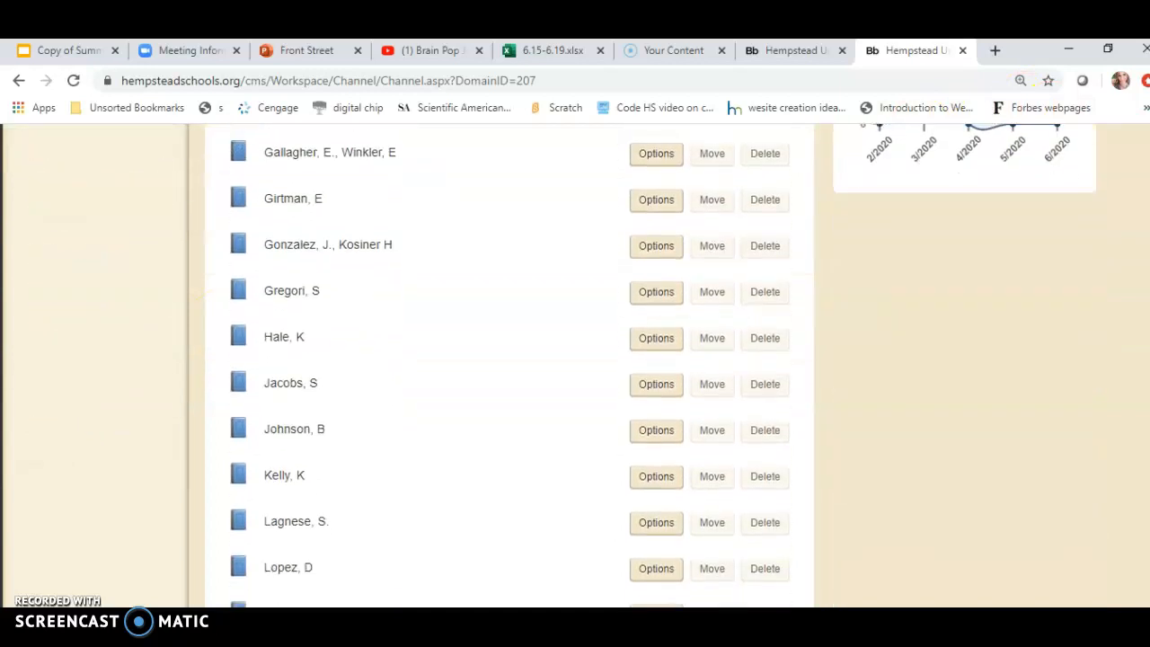
scroll(510, 370, down, 2)
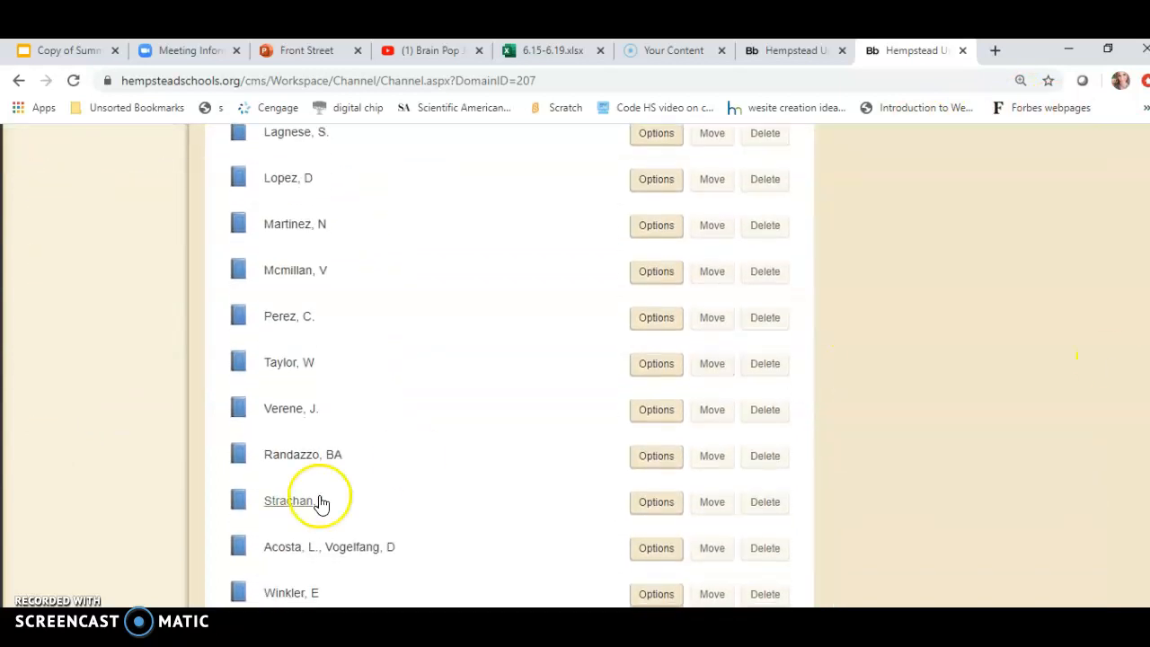
click(323, 465)
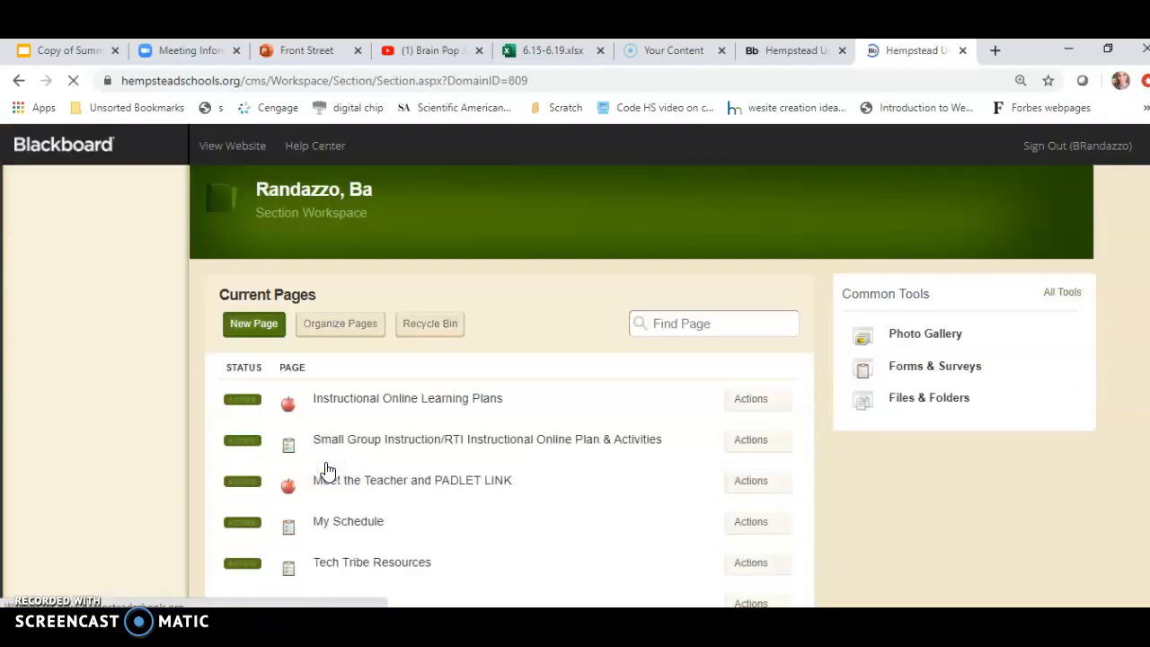
Open the Instructional Online Learning Plans page in the page editor and close it again.
scroll(516, 383, down, 1)
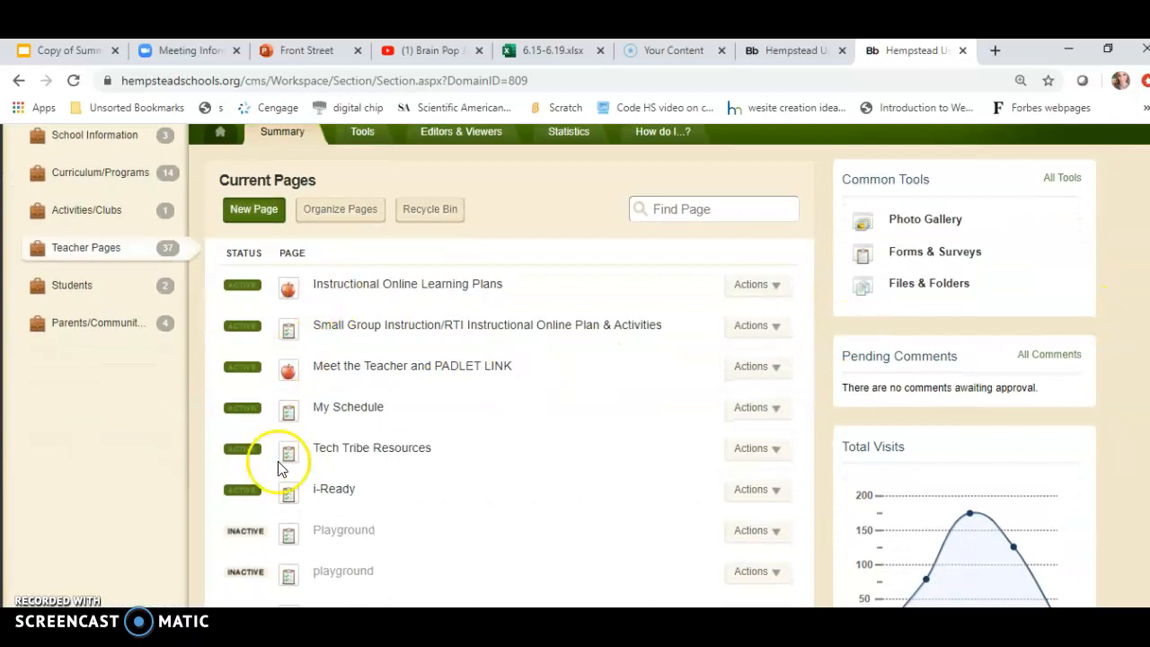
click(242, 492)
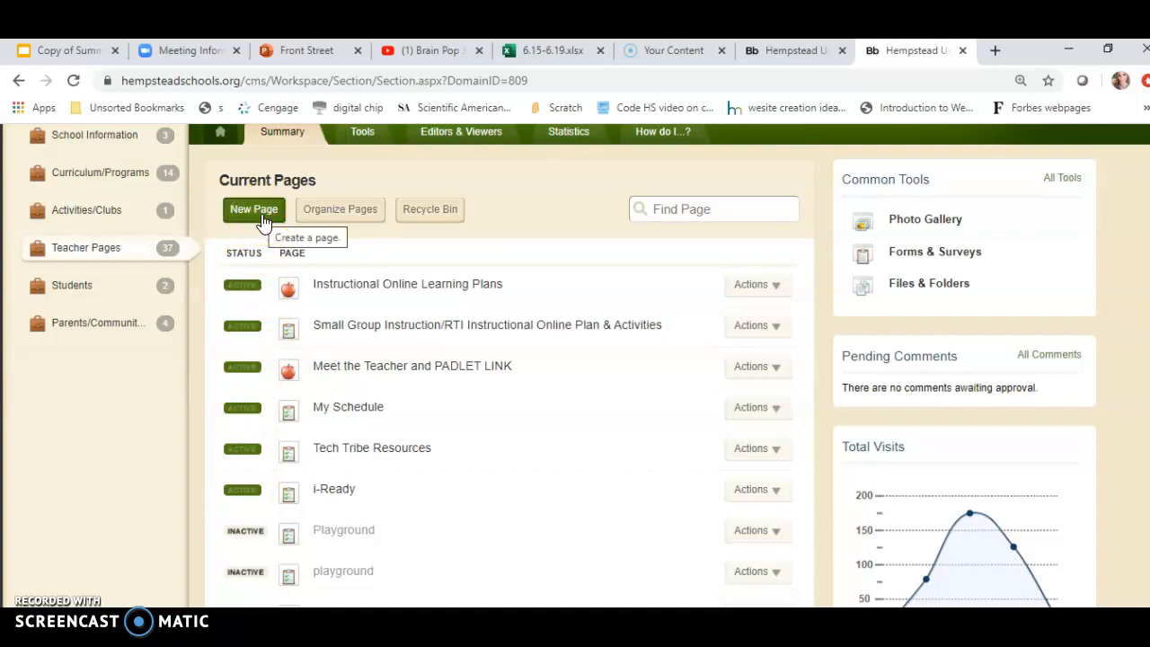
click(410, 289)
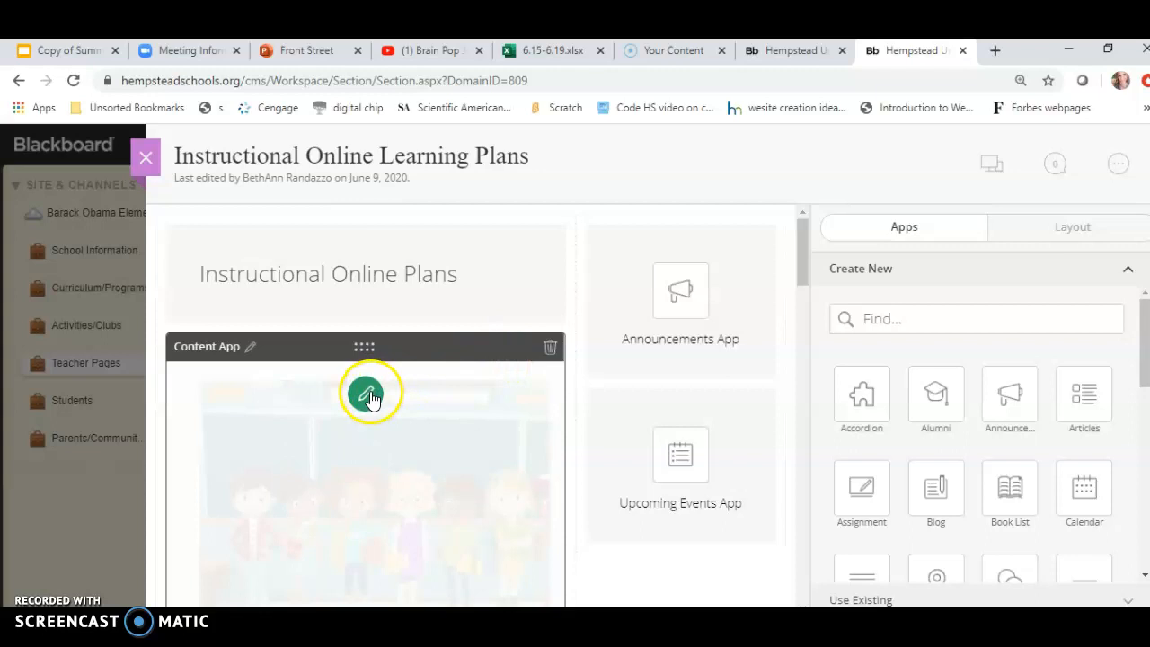
click(143, 162)
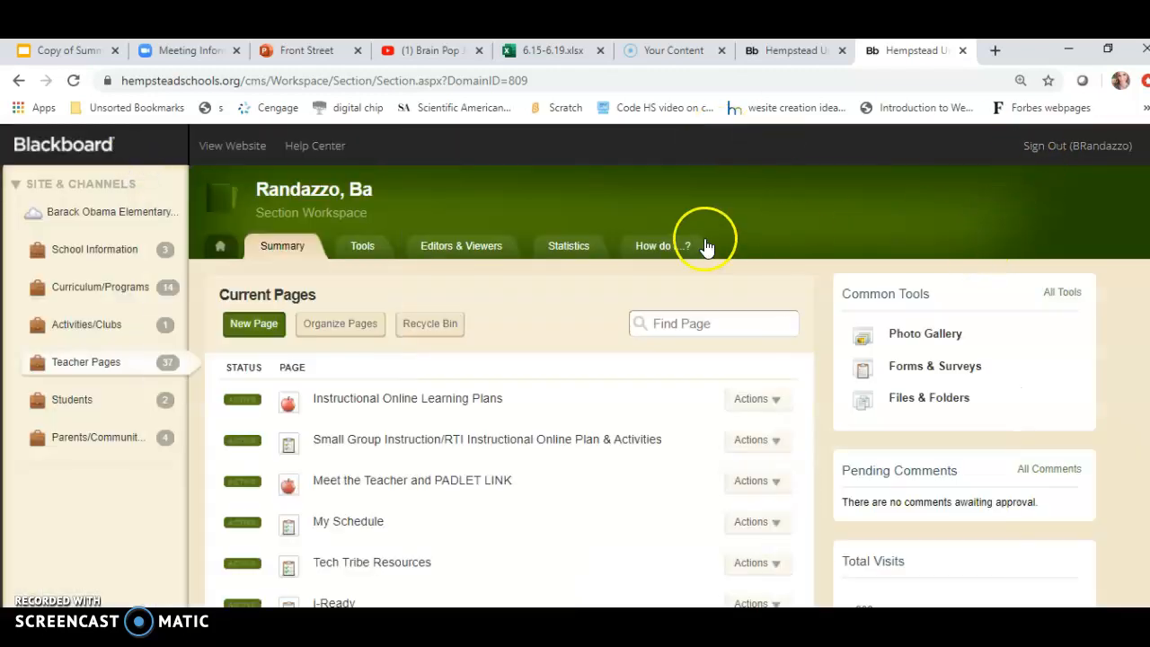
Reopen Instructional Online Learning Plans, preview its desktop layout, and close the preview and editor.
click(369, 397)
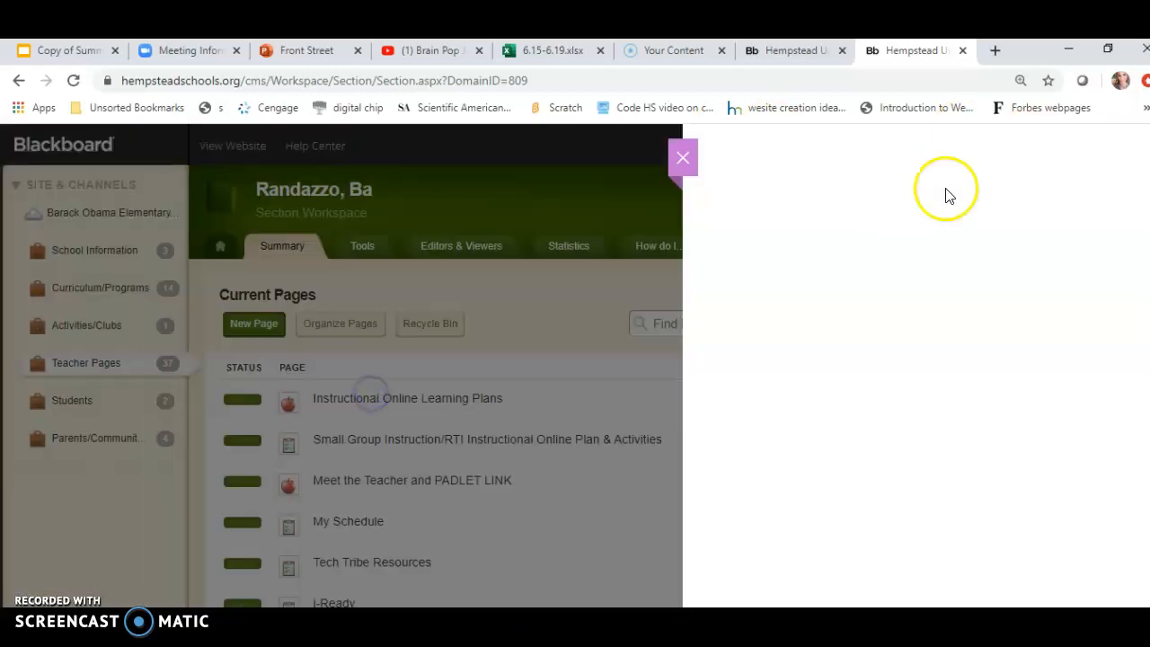
click(990, 174)
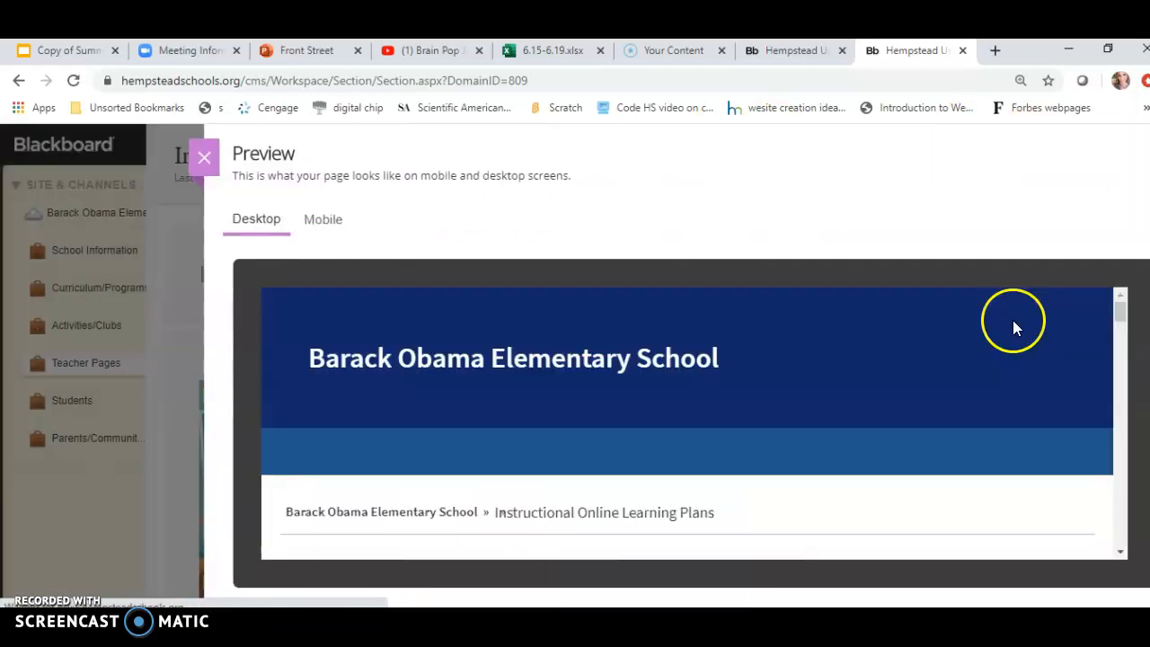
scroll(1123, 308, down, 3)
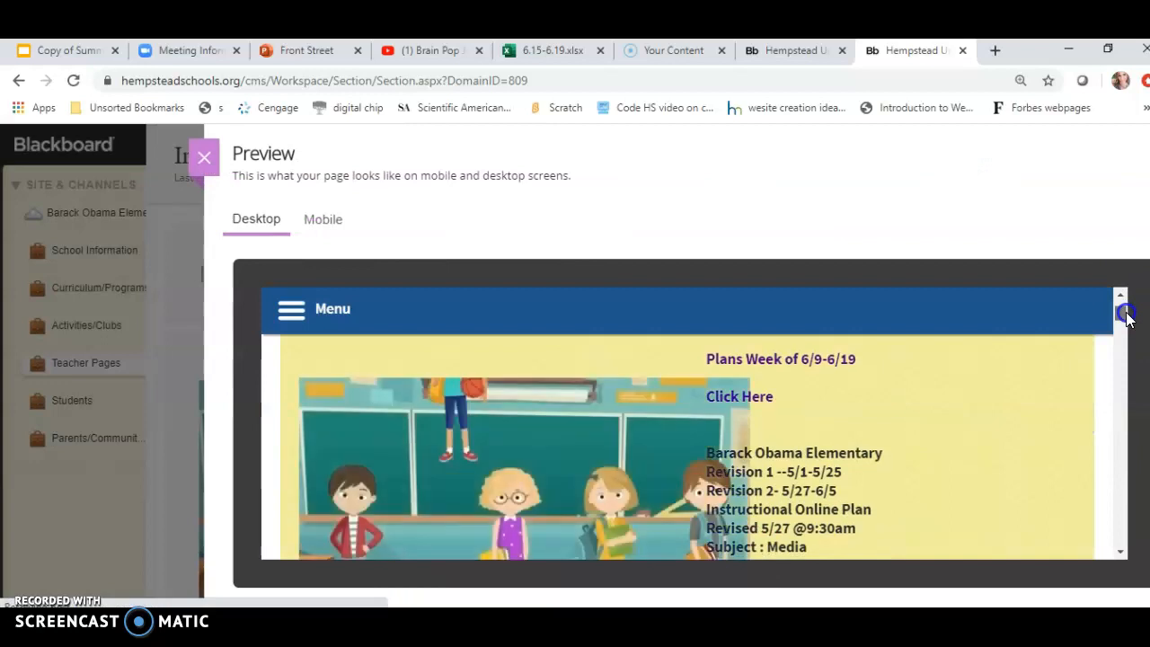
scroll(1125, 314, down, 5)
drag(1126, 324, 1136, 398)
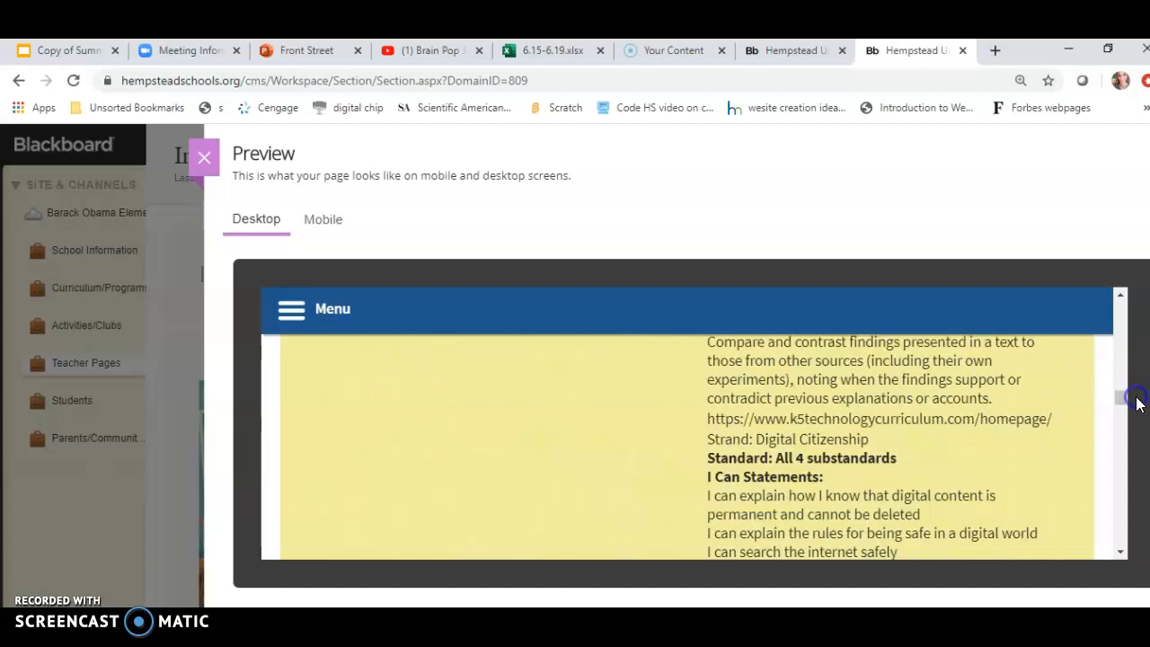
click(205, 158)
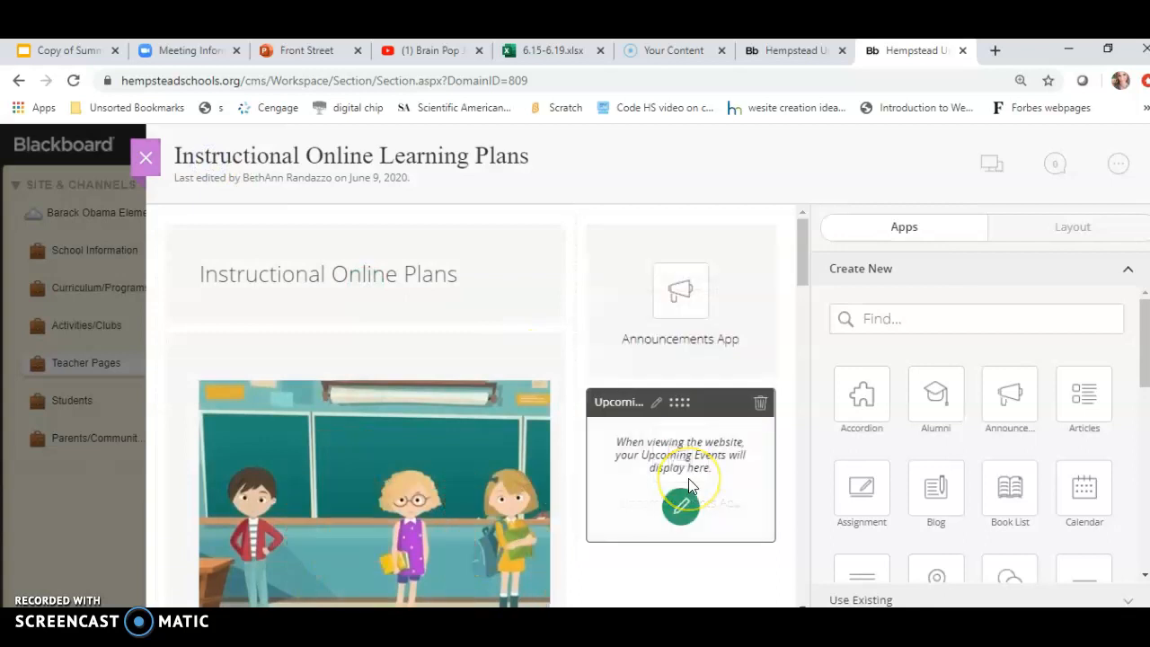
click(147, 166)
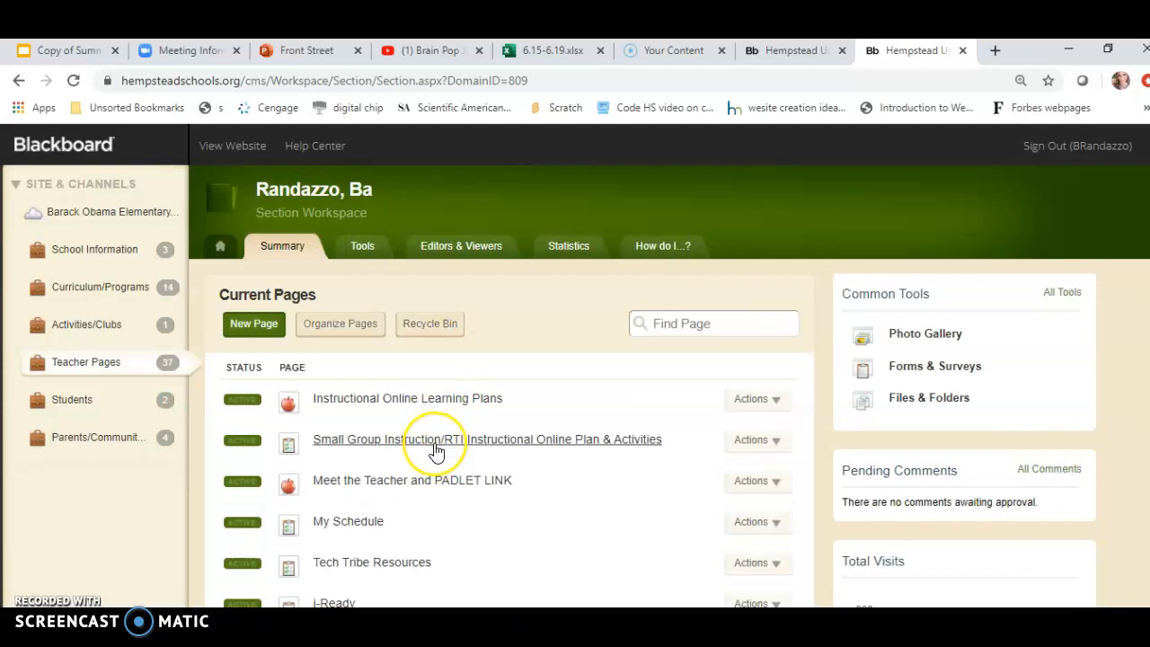
Preview the Small Group Instruction/RTI Instructional Online Plan & Activities page, then close the preview and editor.
click(435, 444)
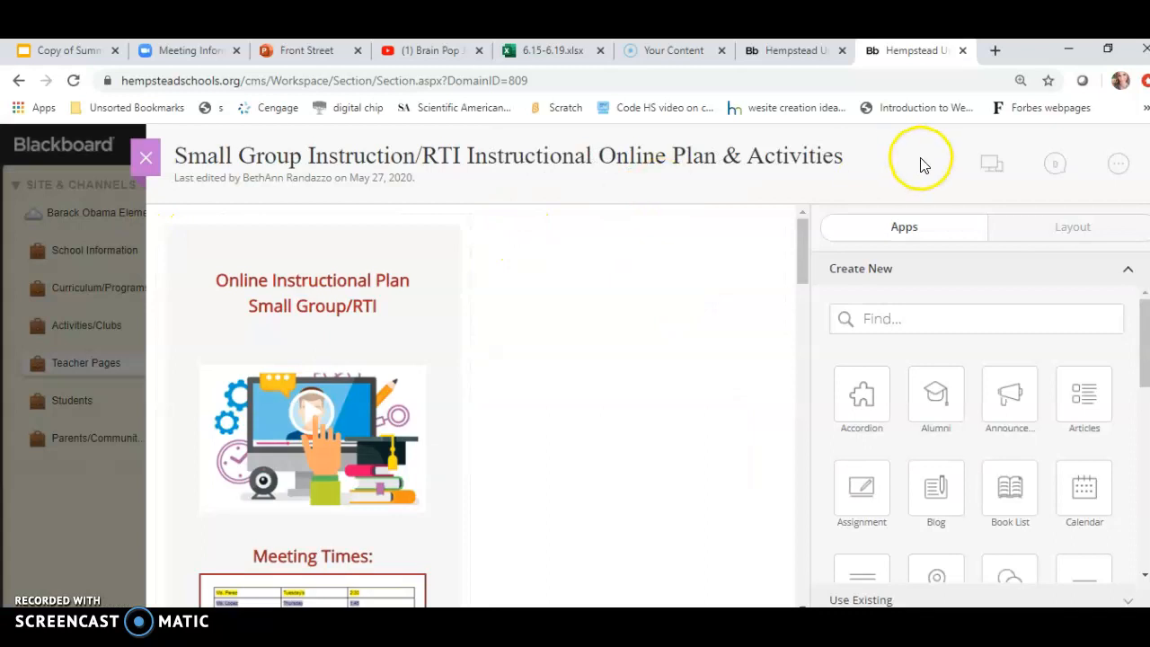
click(990, 163)
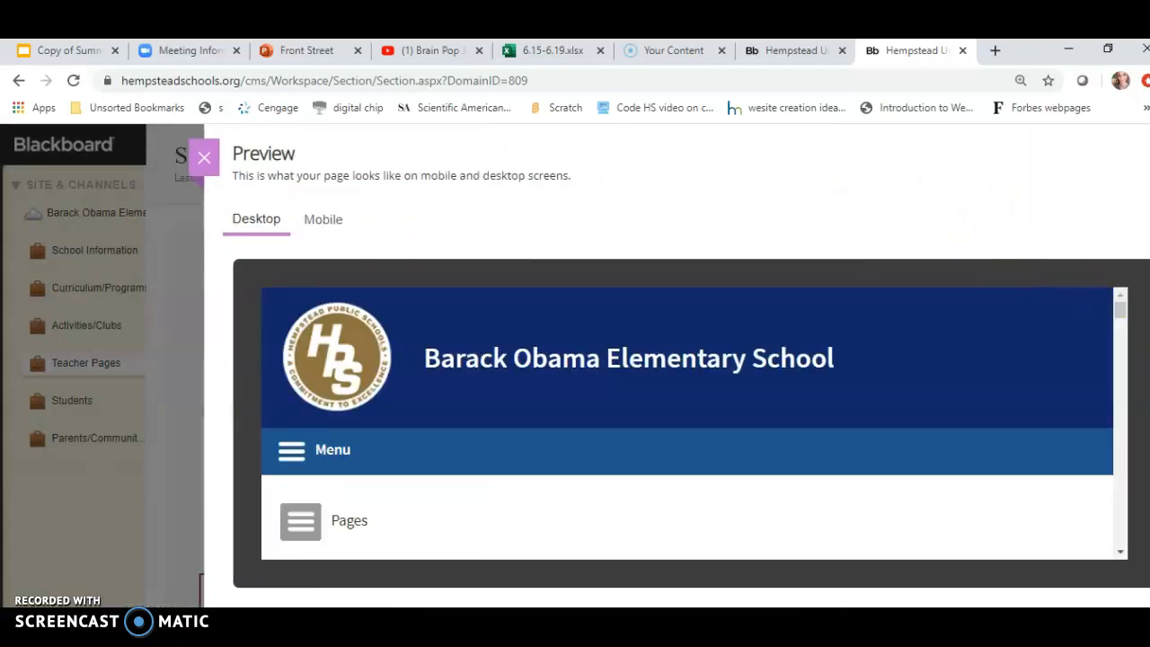
drag(1120, 311, 1121, 473)
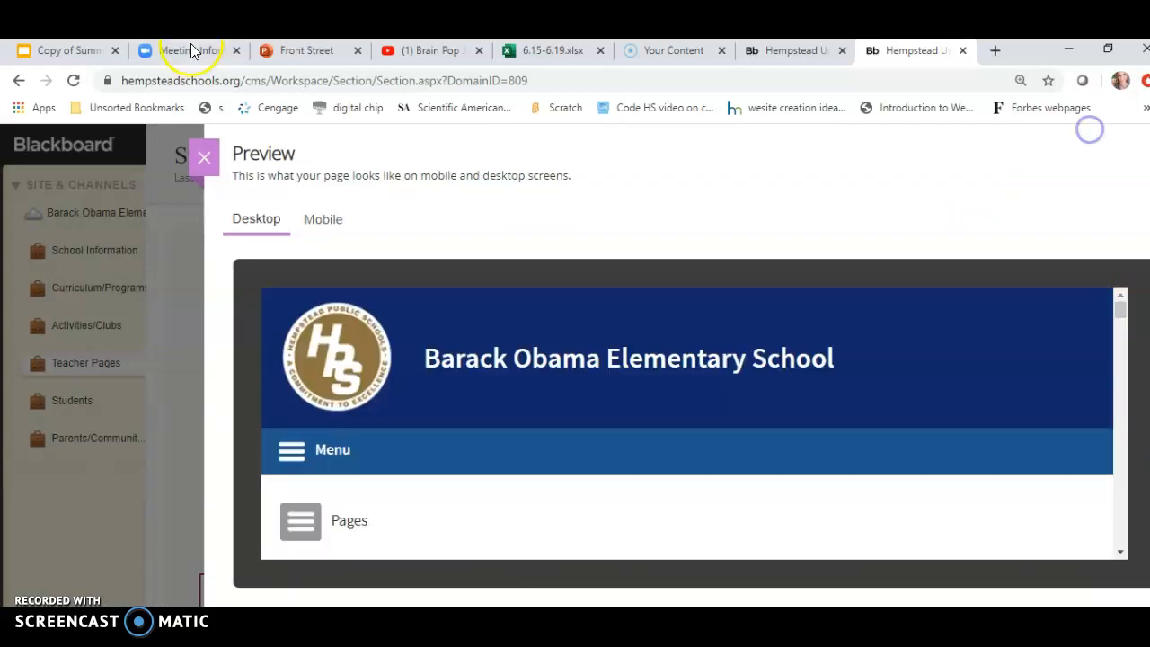
click(202, 160)
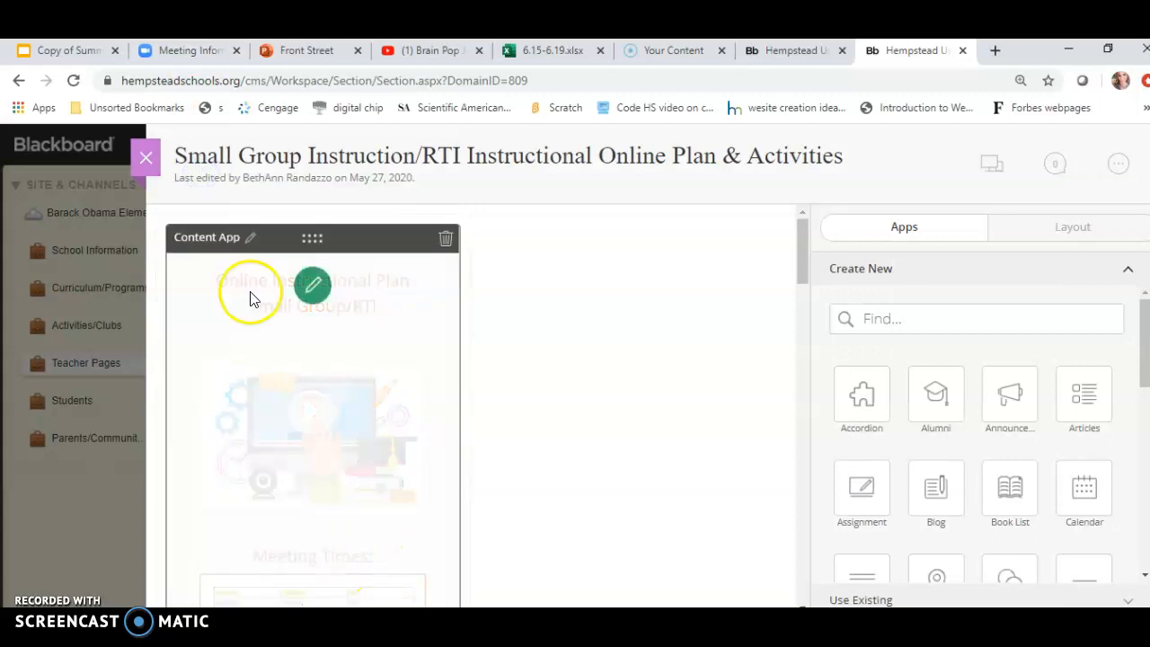
click(146, 158)
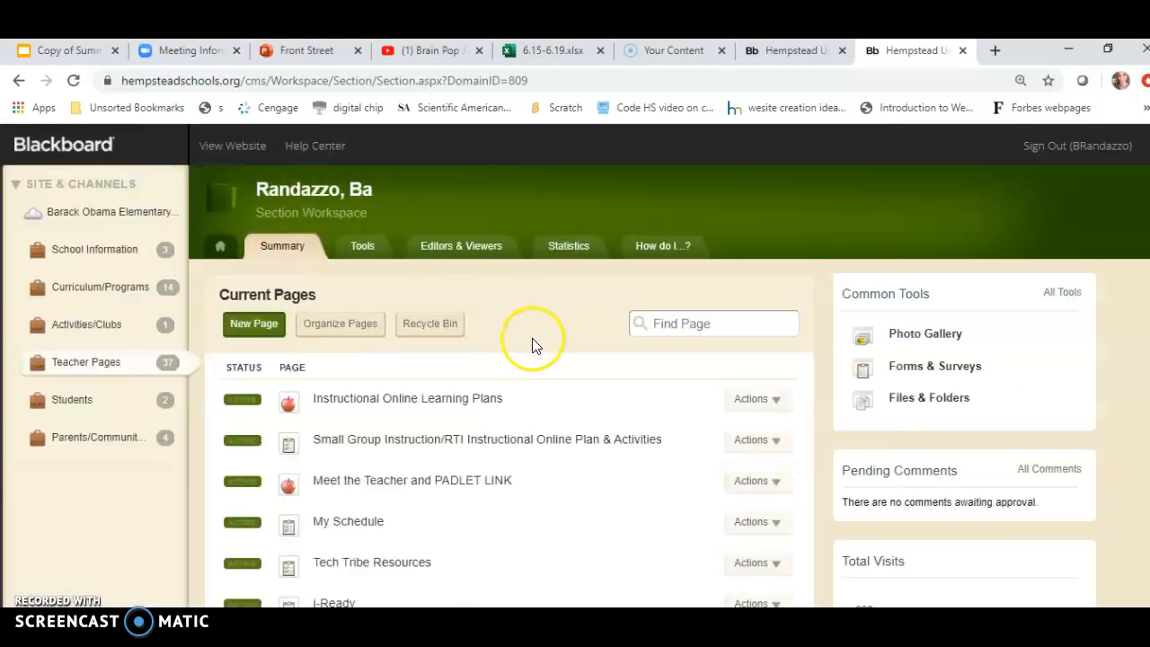
Preview the Meet the Teacher and PADLET LINK page, then close the preview and editor.
click(419, 485)
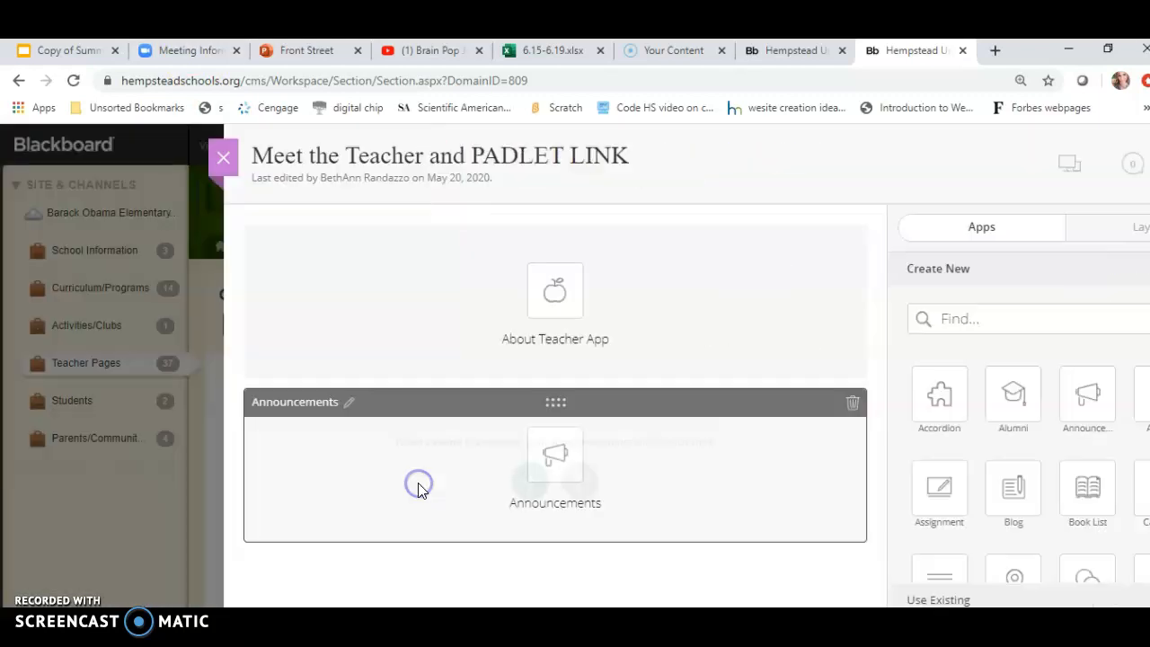
click(991, 167)
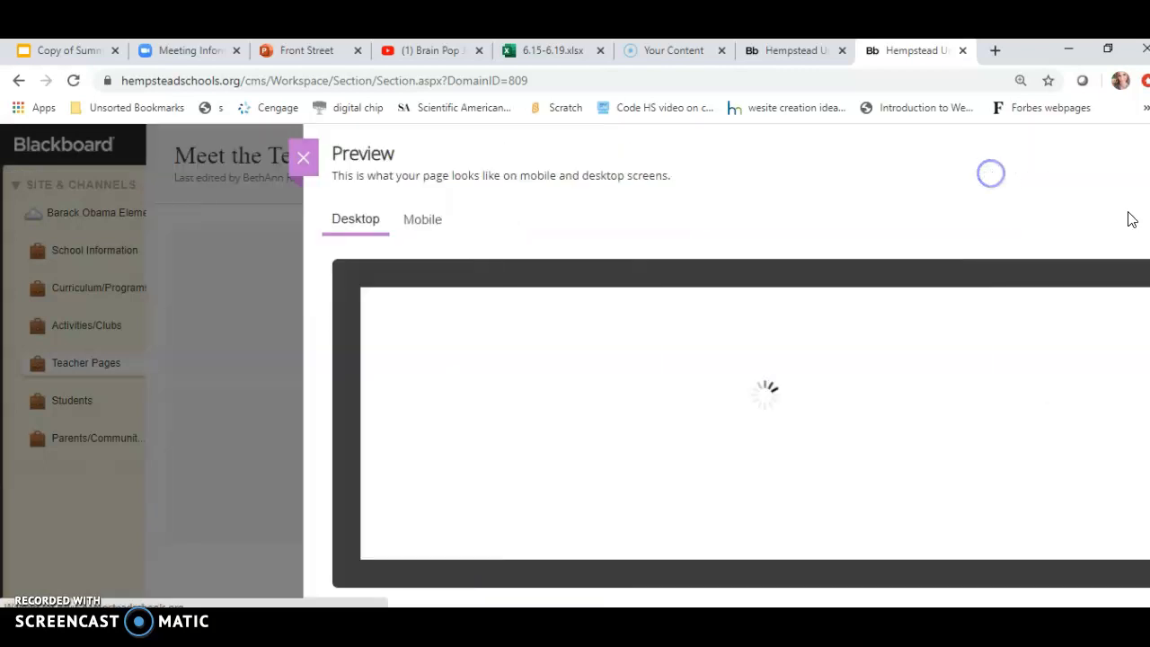
drag(1118, 308, 1125, 397)
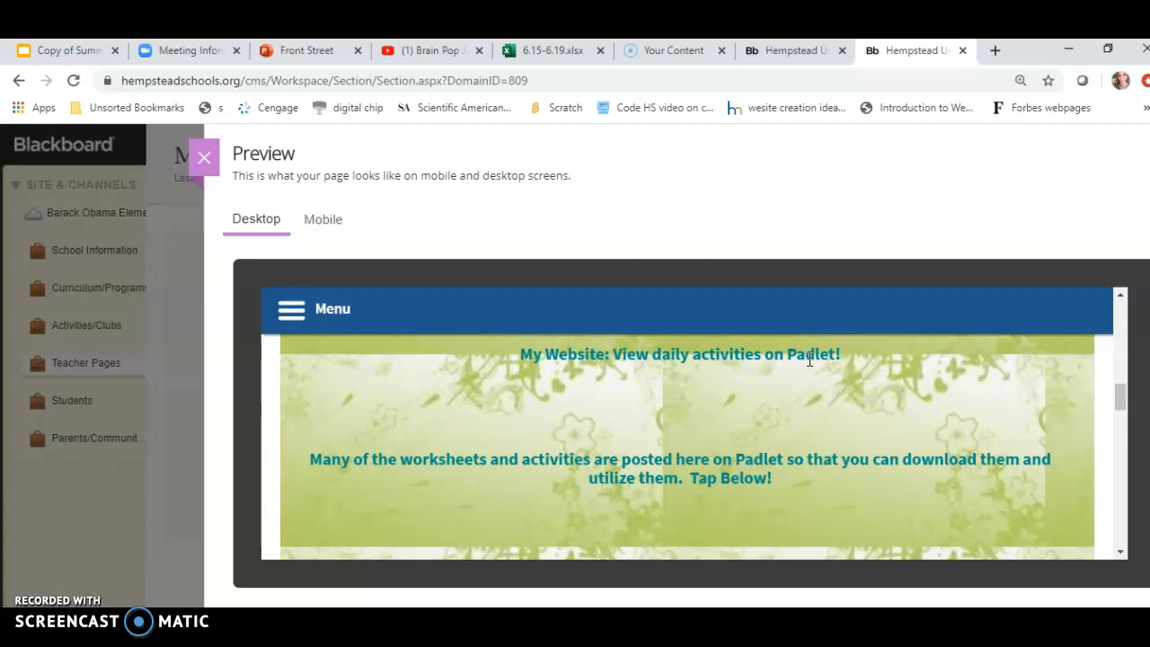
click(204, 158)
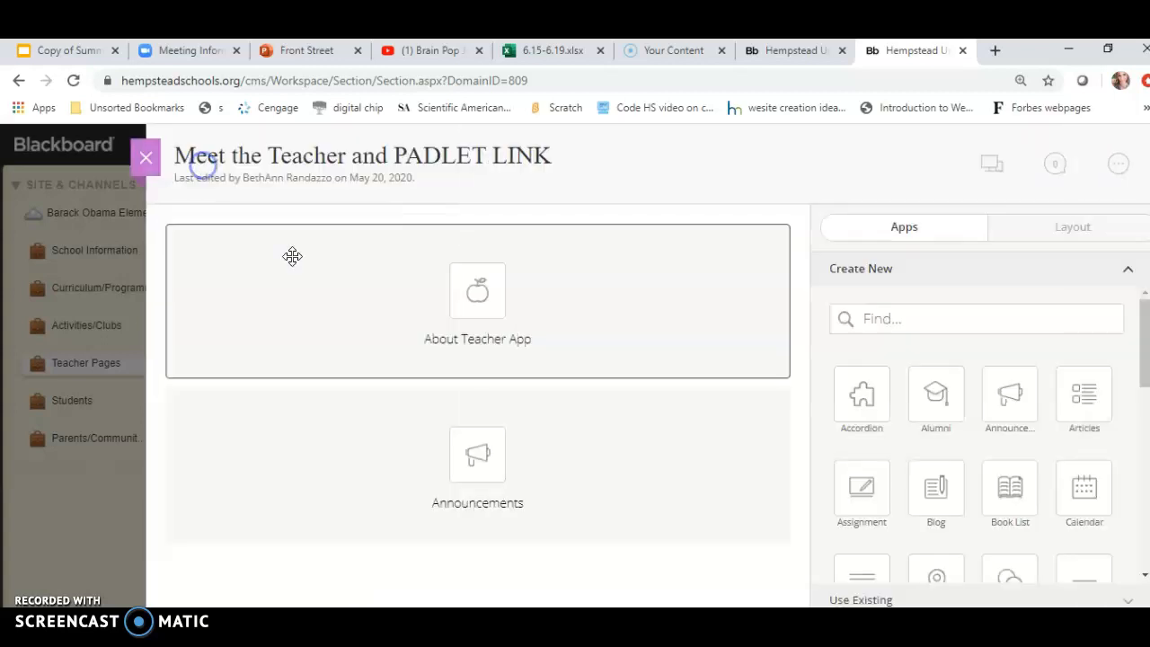
click(146, 159)
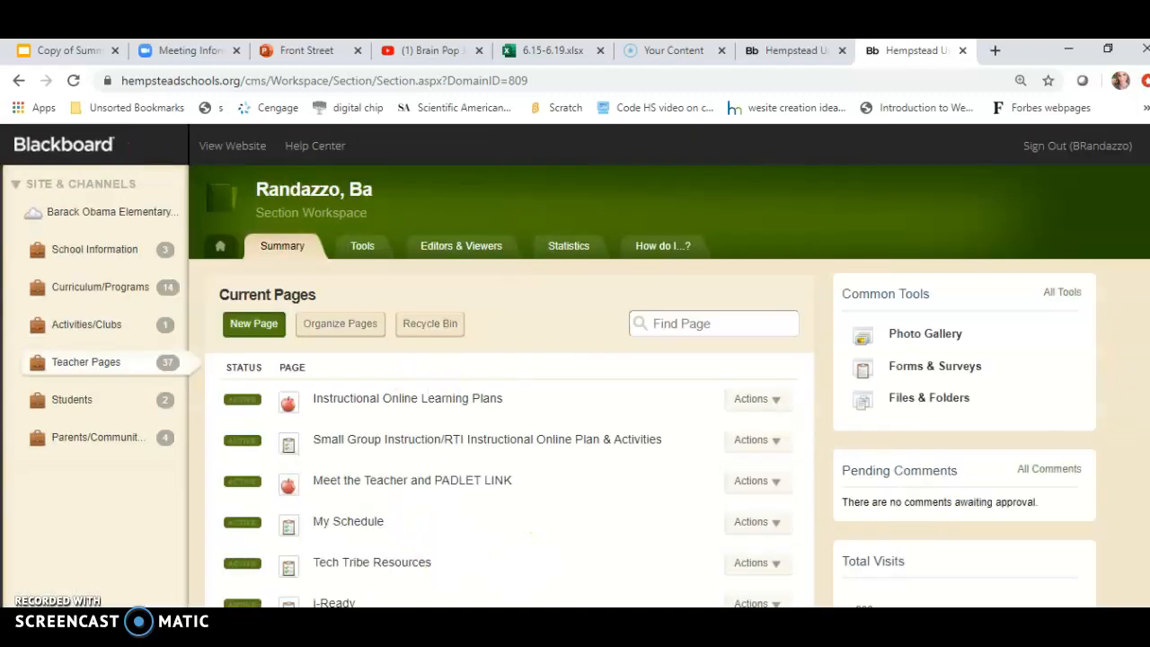
Preview the My Schedule page's desktop layout, then close the preview and the page editor.
scroll(516, 564, down, 1)
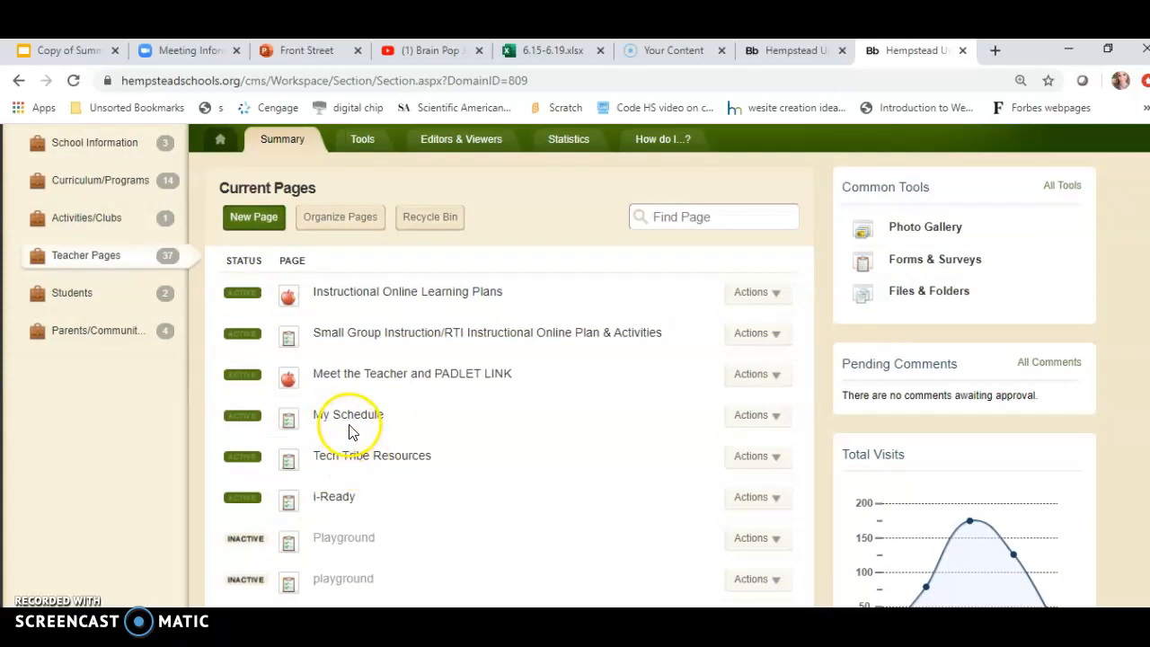
click(346, 415)
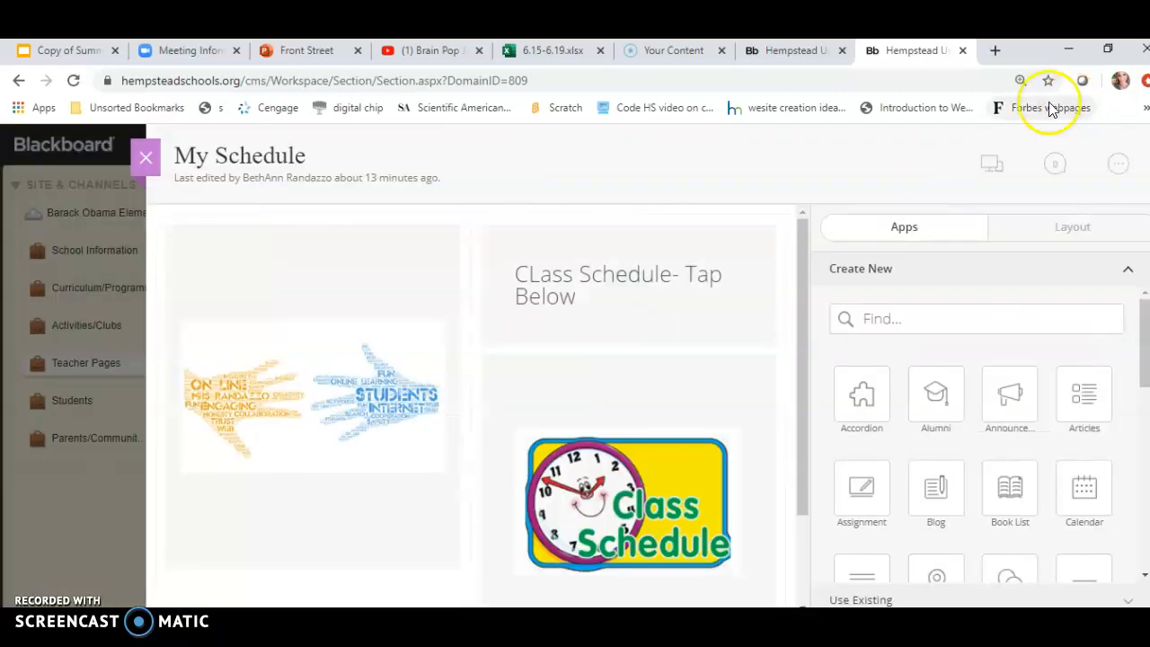
click(991, 171)
drag(1120, 318, 1139, 465)
click(989, 392)
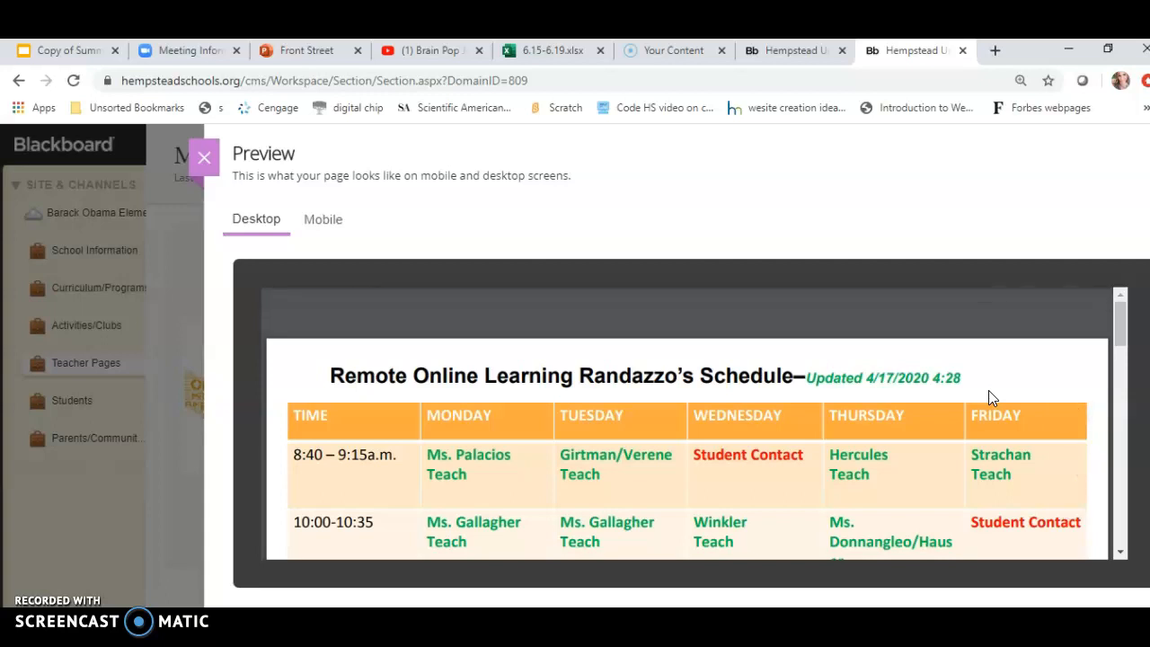
click(206, 162)
click(147, 160)
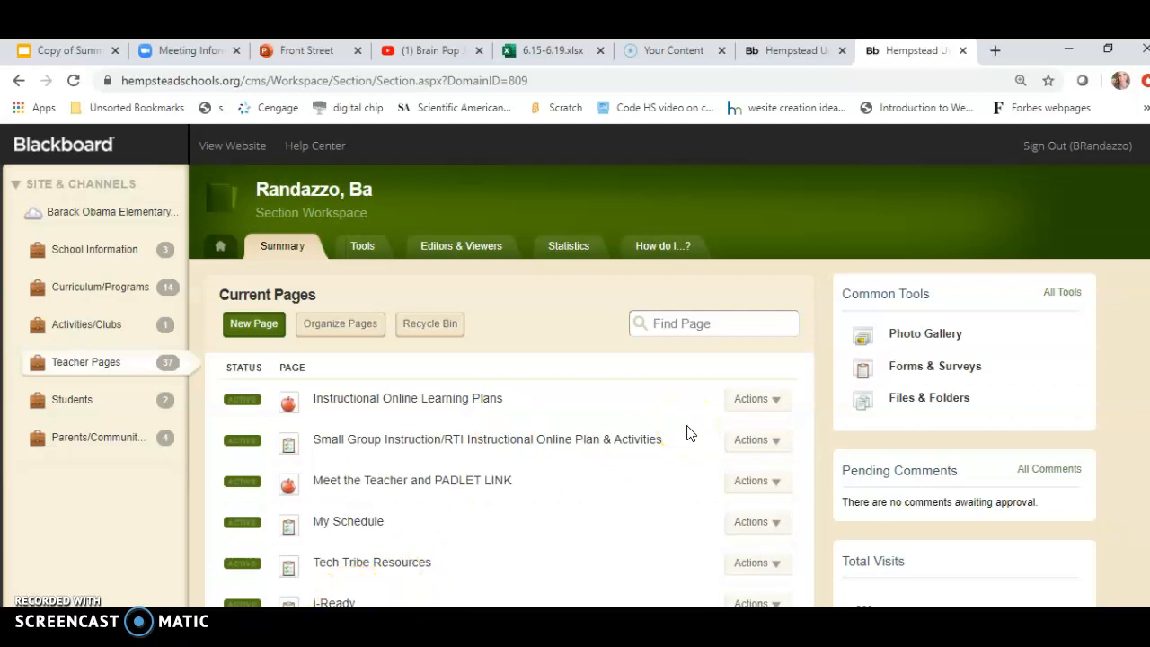
Try to reorder the section's pages by moving Instructional Online Learning Plans, and save the order.
scroll(575, 359, down, 1)
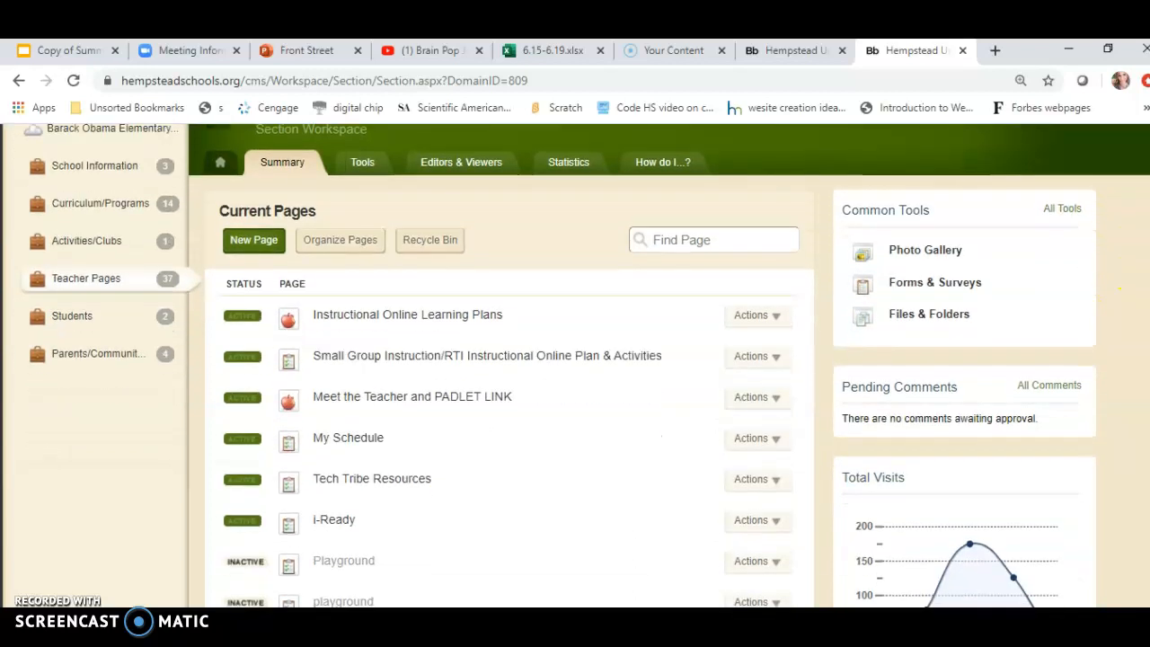
click(334, 243)
click(340, 398)
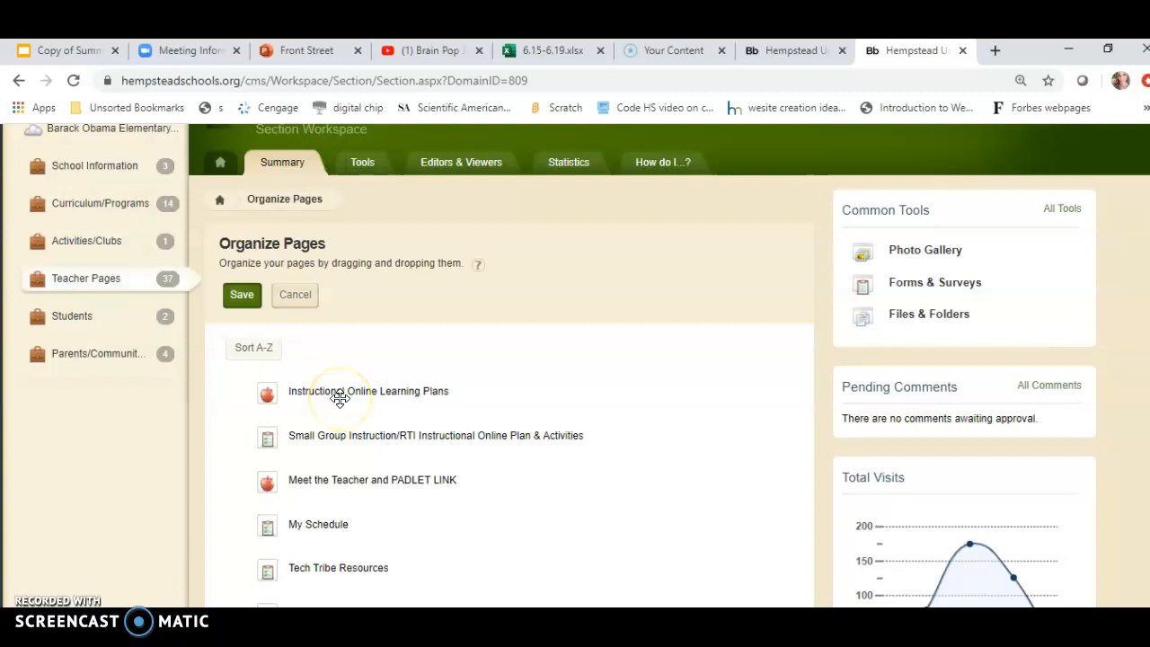
drag(337, 392, 390, 429)
click(242, 338)
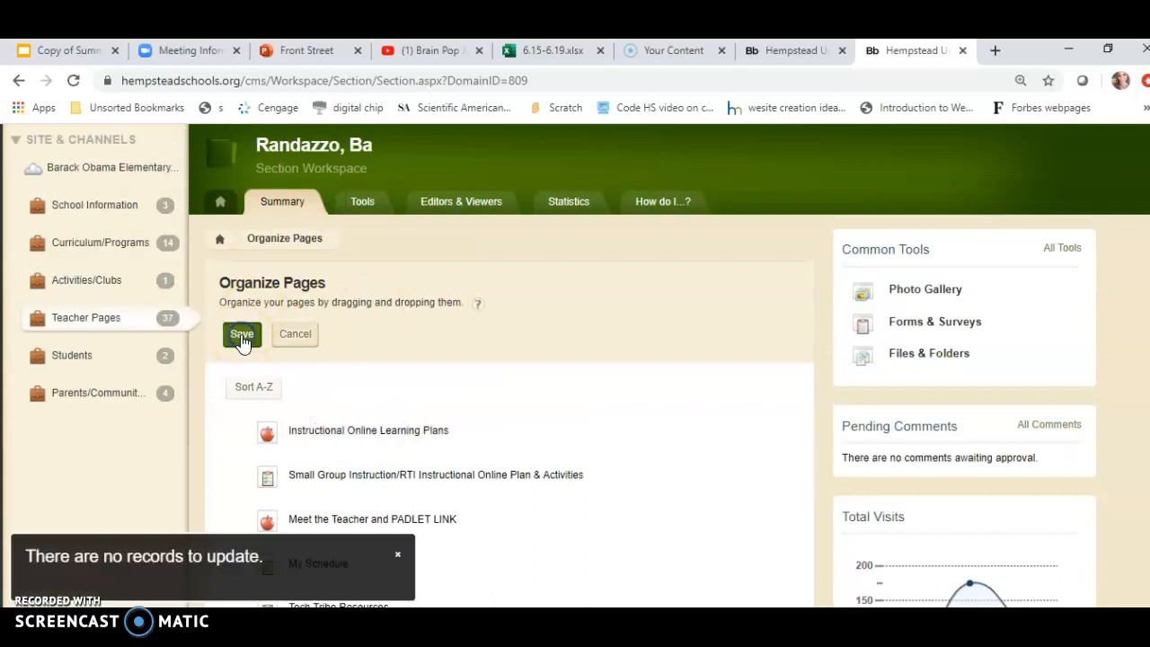
click(242, 339)
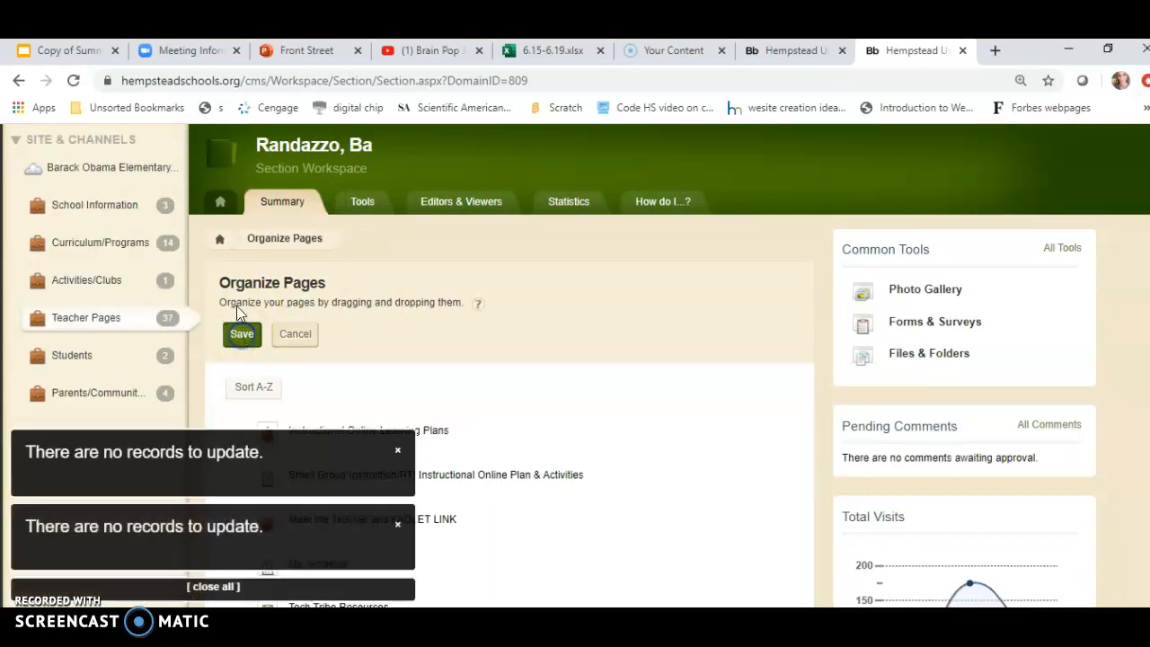
Open the Teacher Pages channel and return to the Randazzo, BA section workspace.
click(109, 318)
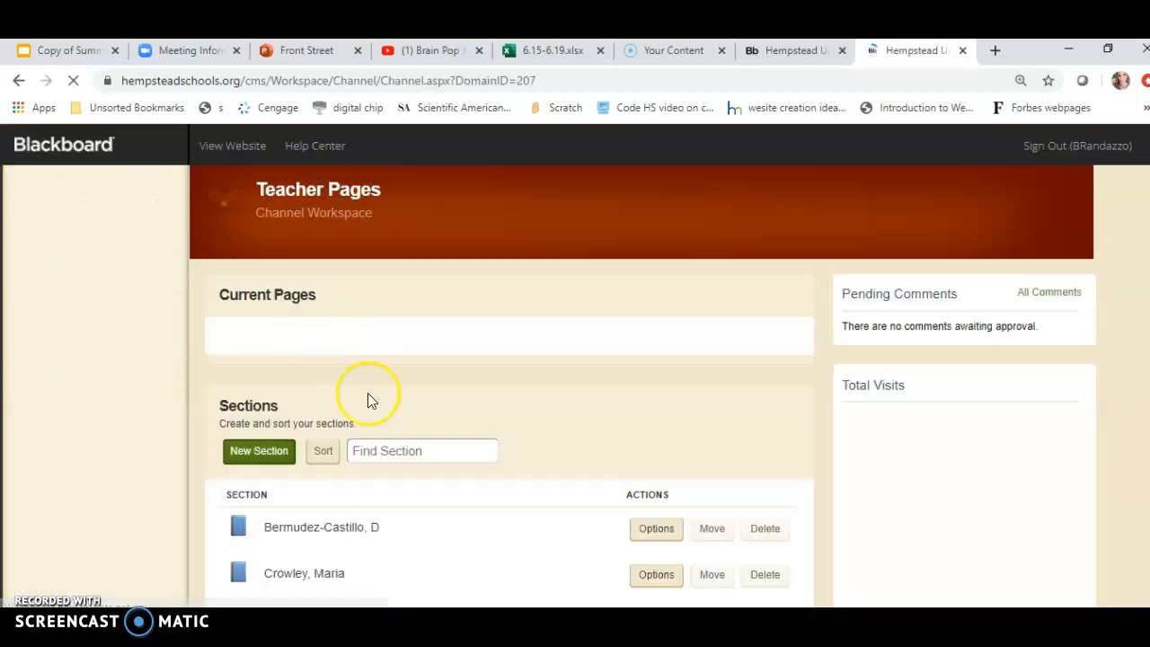
scroll(924, 380, down, 2)
scroll(961, 390, down, 8)
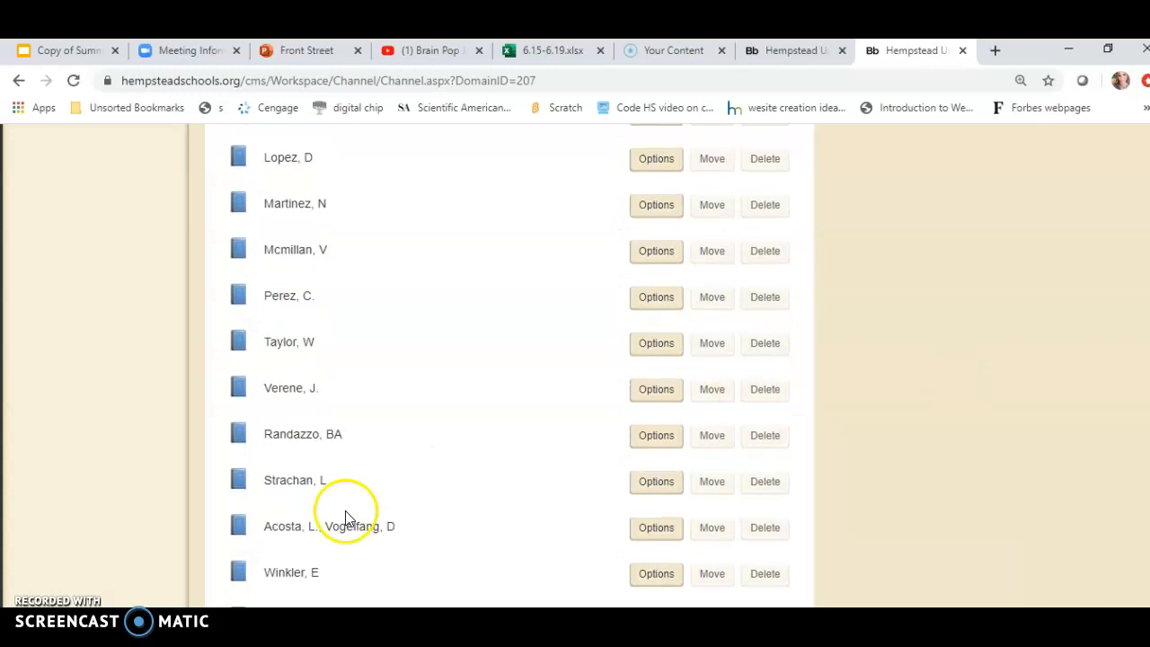
click(289, 438)
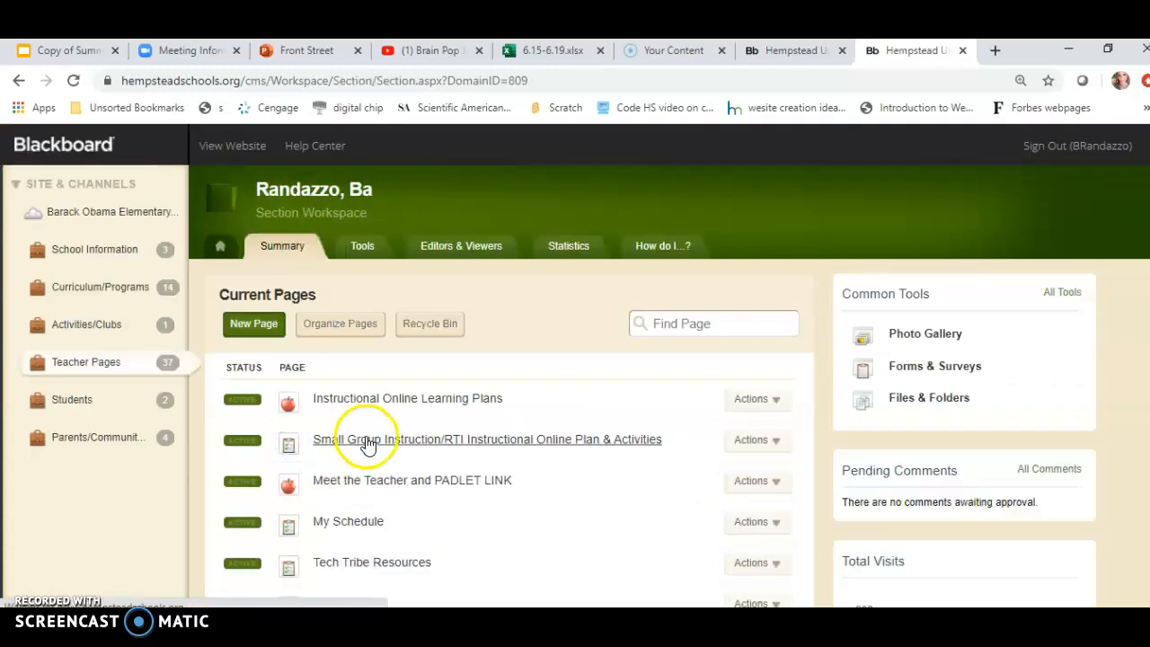
Create a new Blank Page named "Summer Work" in the section.
click(249, 328)
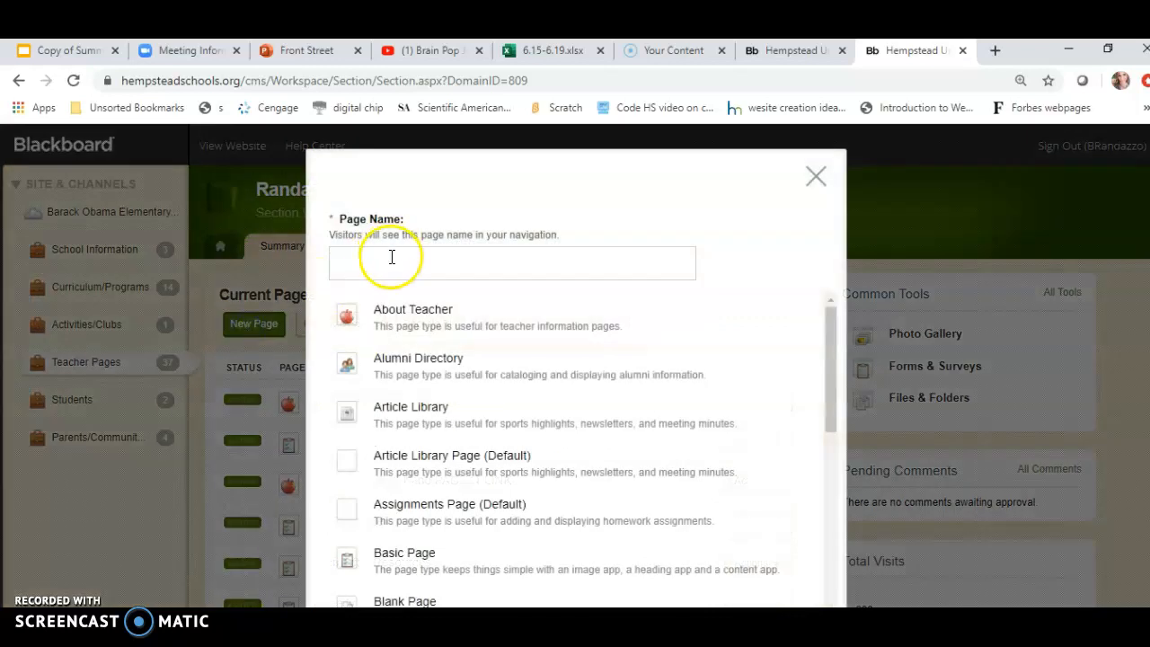
click(391, 258)
text(Summer W)
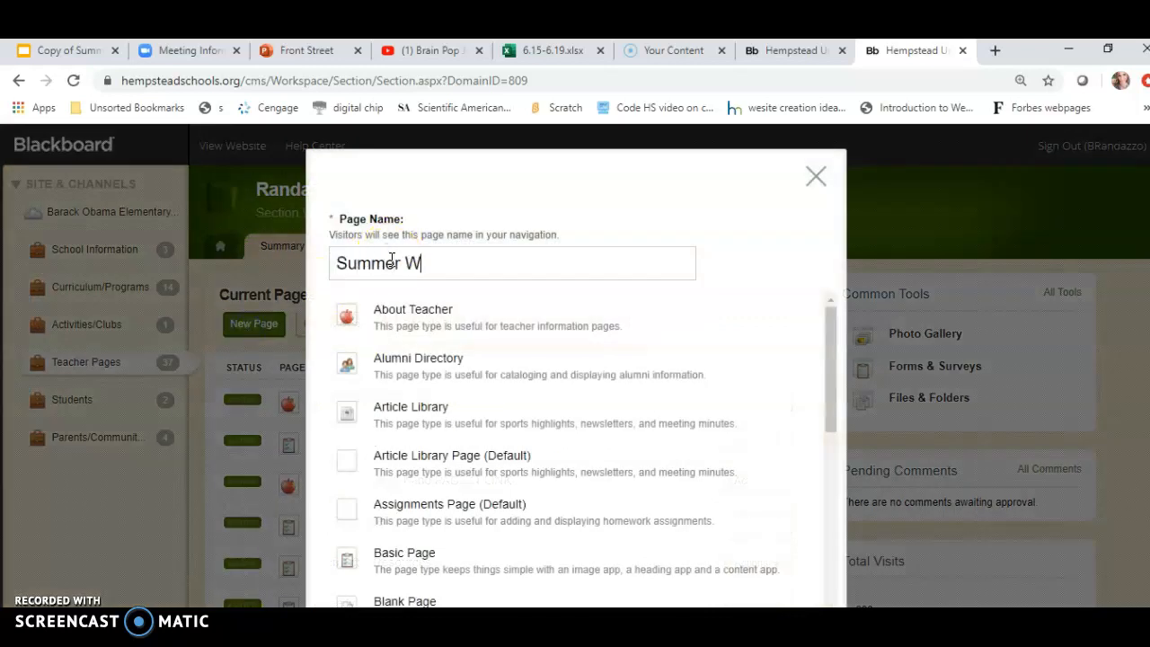
drag(827, 318, 833, 399)
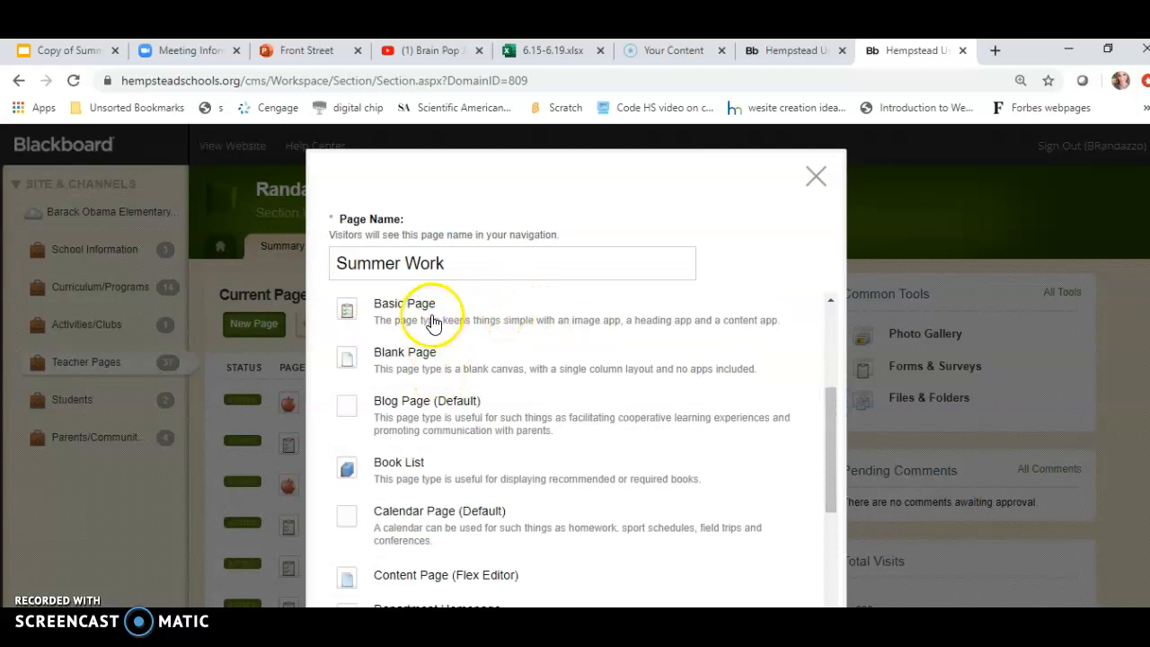
click(424, 361)
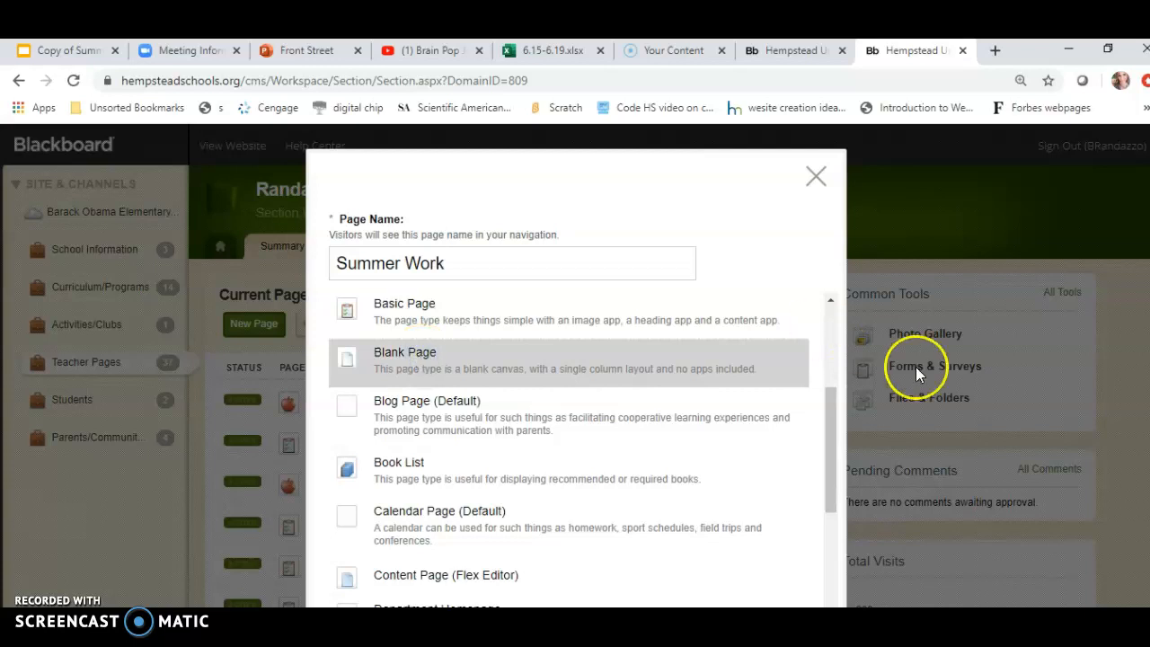
drag(836, 432, 850, 580)
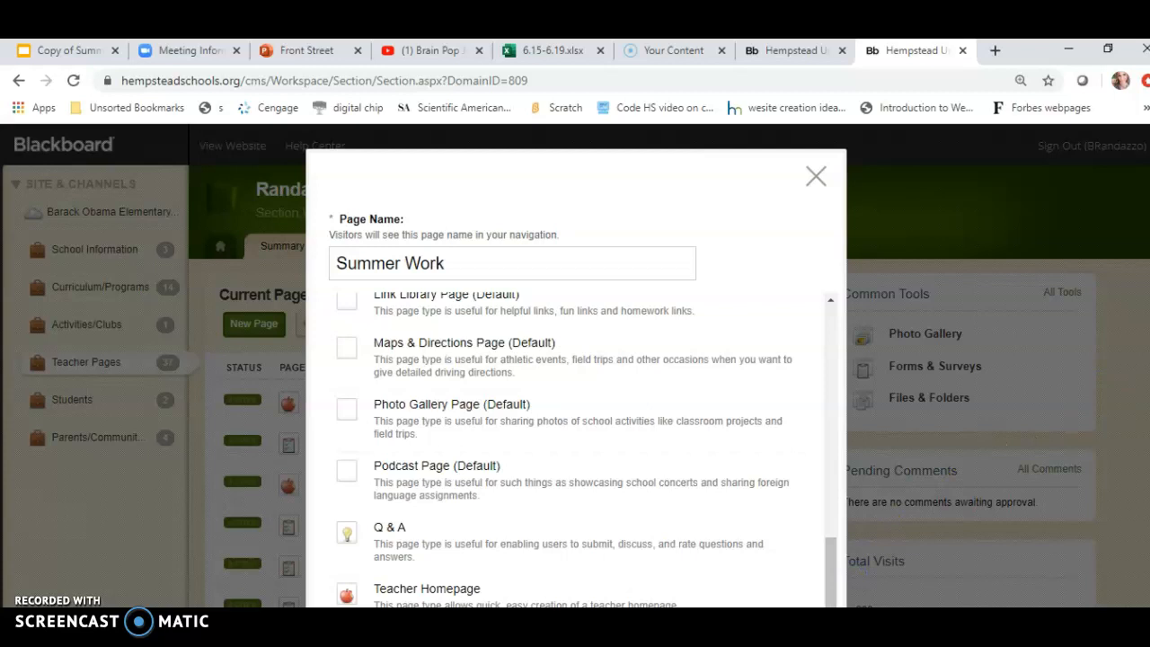
scroll(835, 539, down, 3)
click(409, 512)
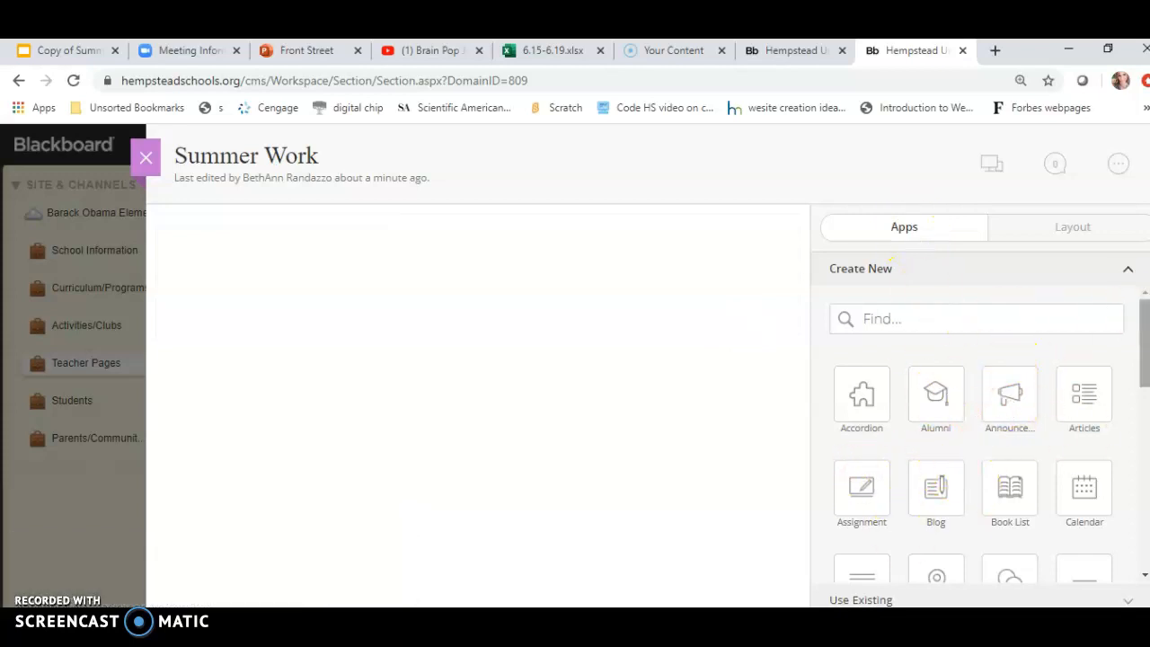
Add a Content app to the Summer Work page and look over the layout options.
drag(1143, 327, 1144, 403)
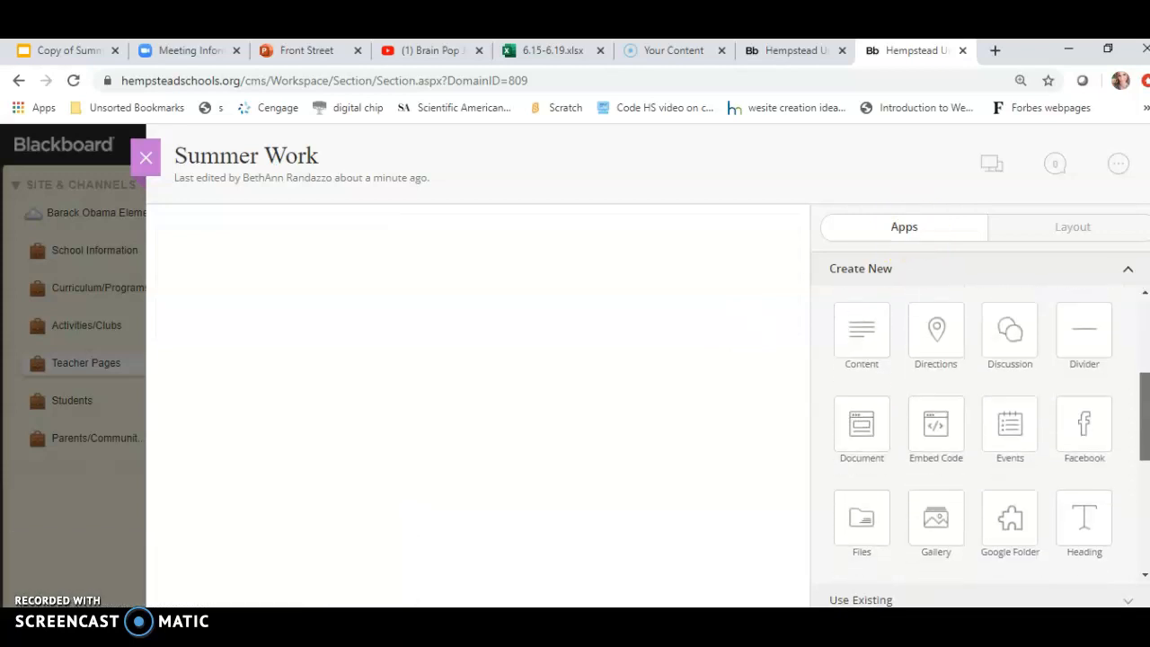
drag(859, 334, 359, 273)
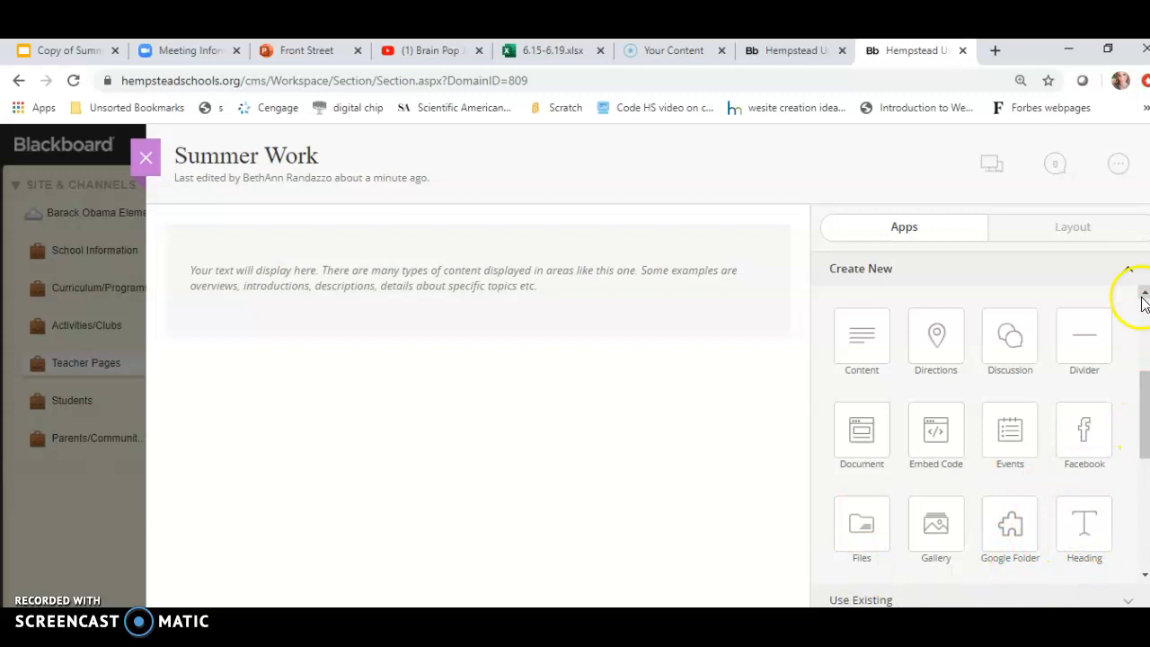
click(1072, 236)
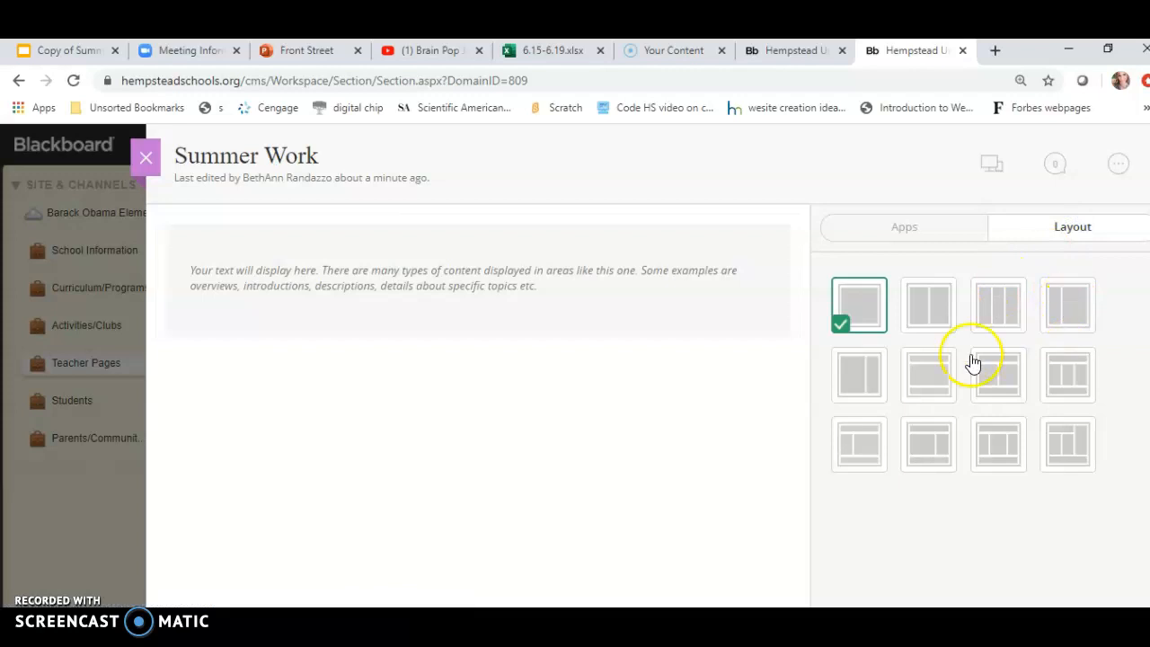
click(640, 398)
click(896, 235)
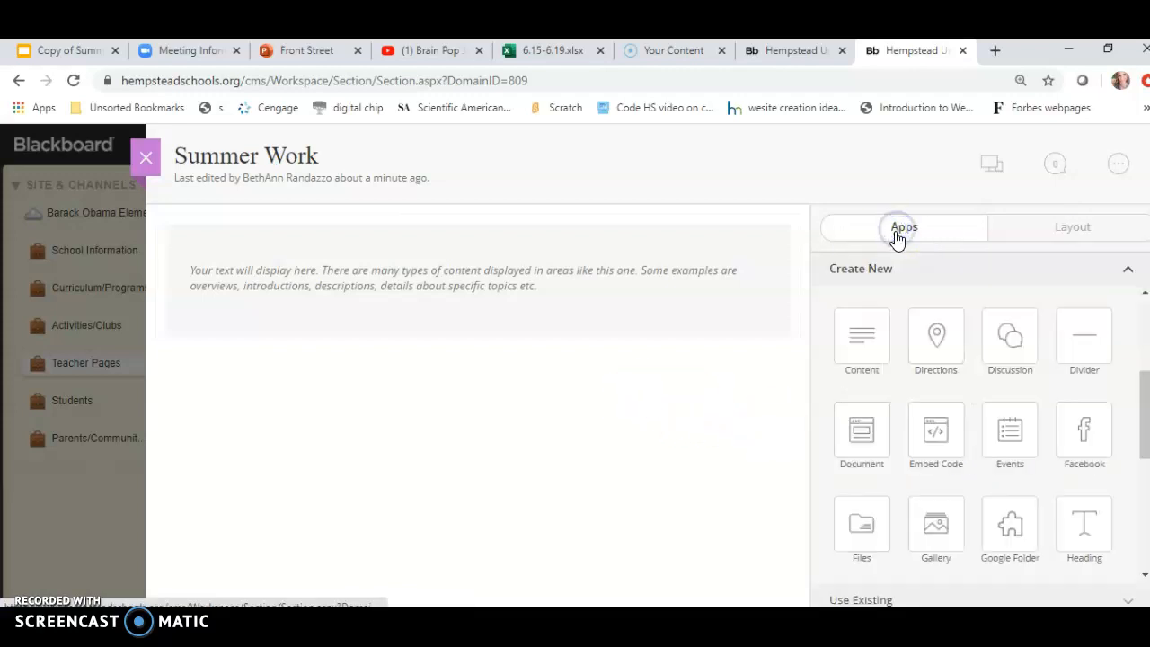
click(904, 231)
Edit the Content app, write the heading "Summer Work" and center it.
click(600, 260)
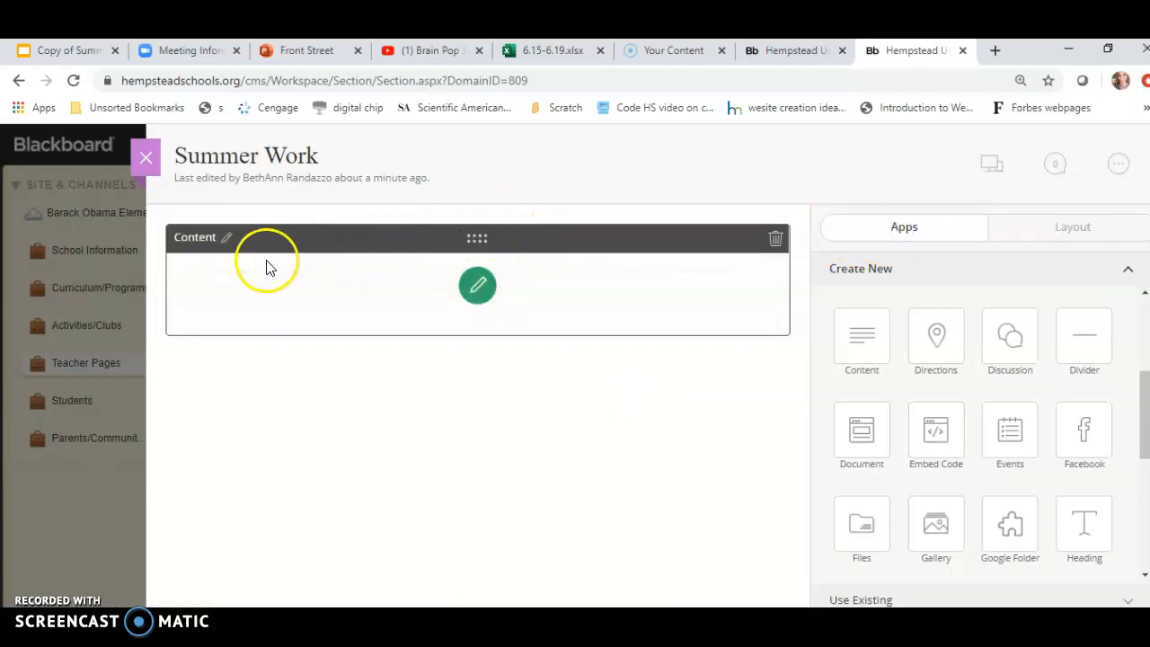
click(478, 286)
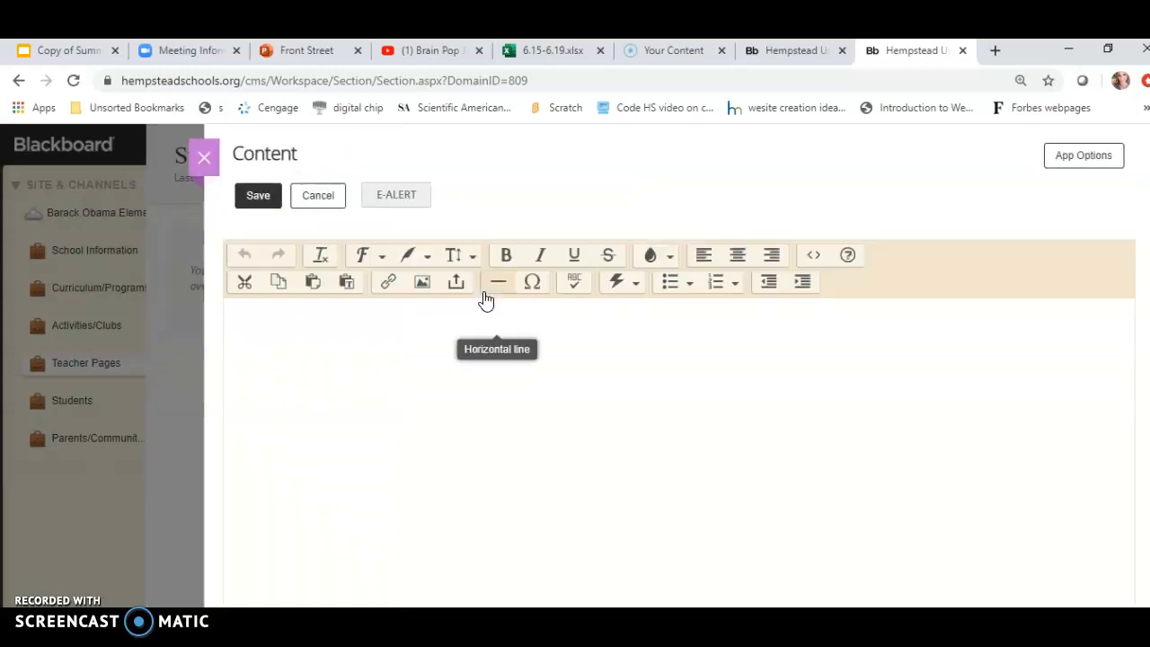
click(572, 309)
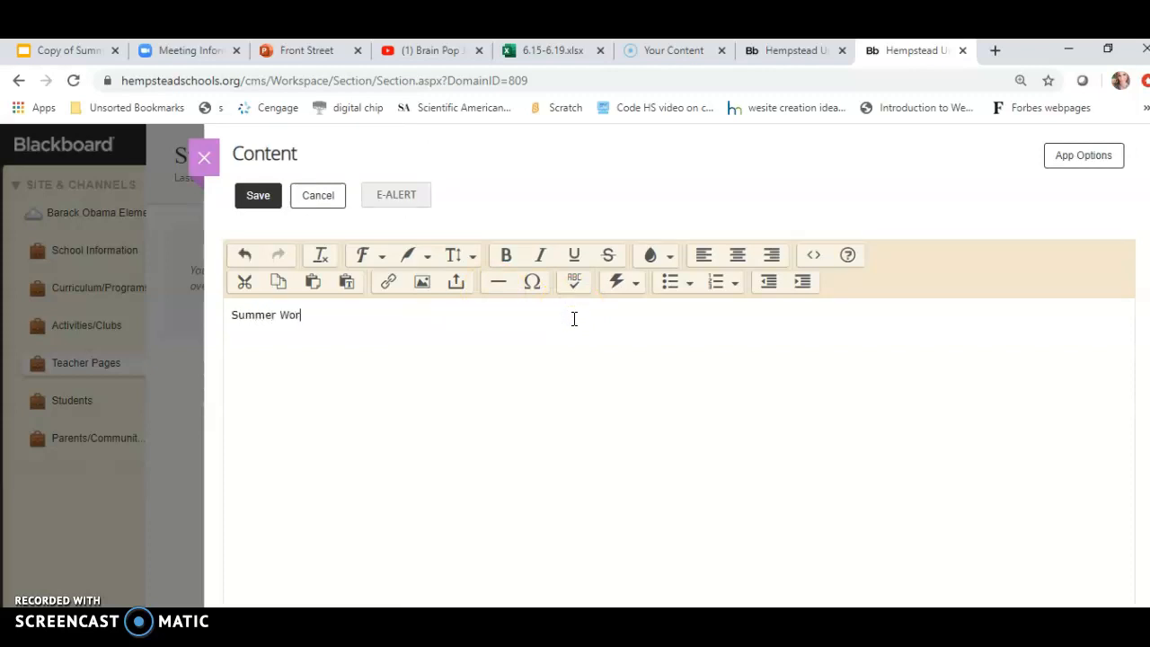
drag(336, 320, 226, 322)
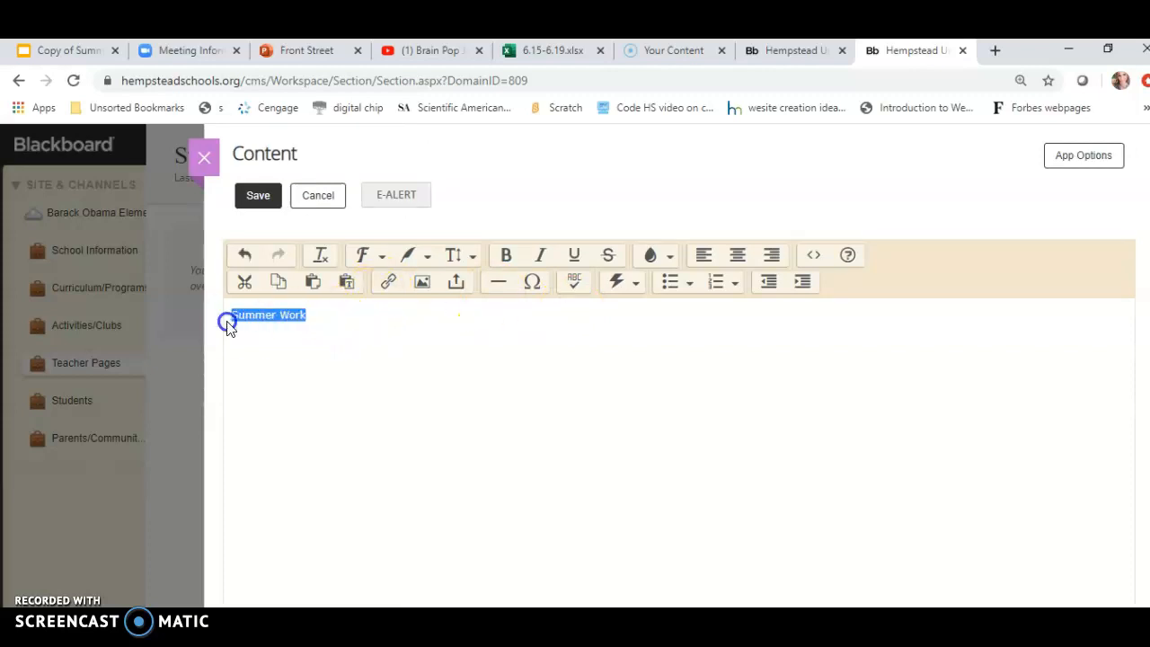
click(736, 255)
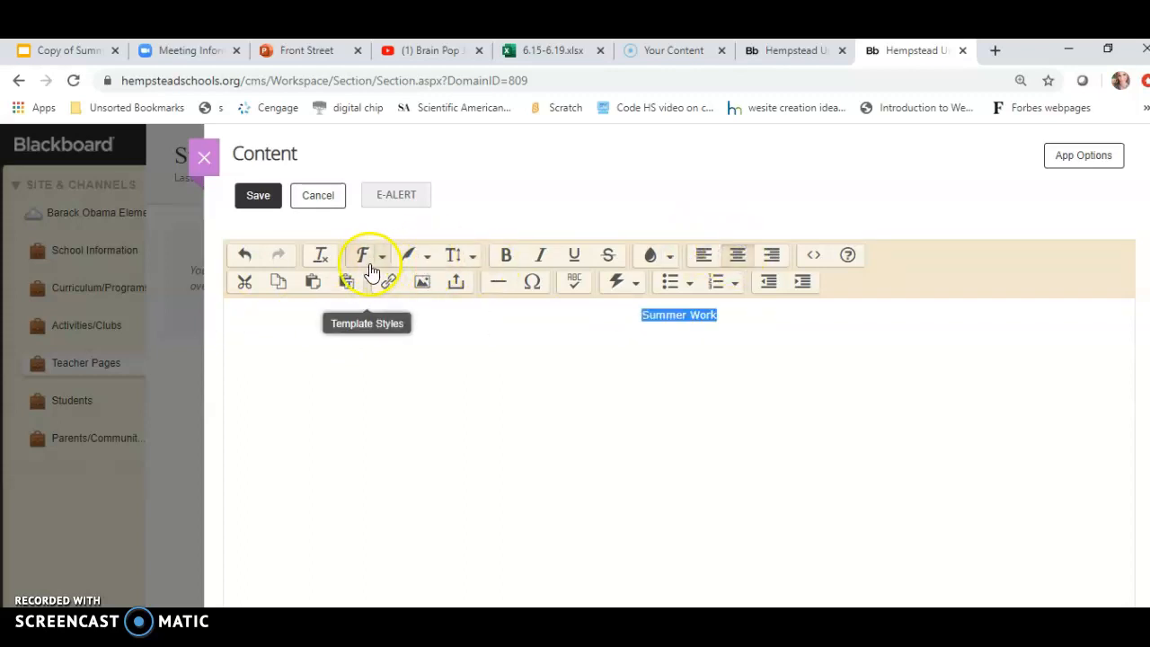
Format the "Summer Work" heading as large, bold, dark red text.
click(427, 261)
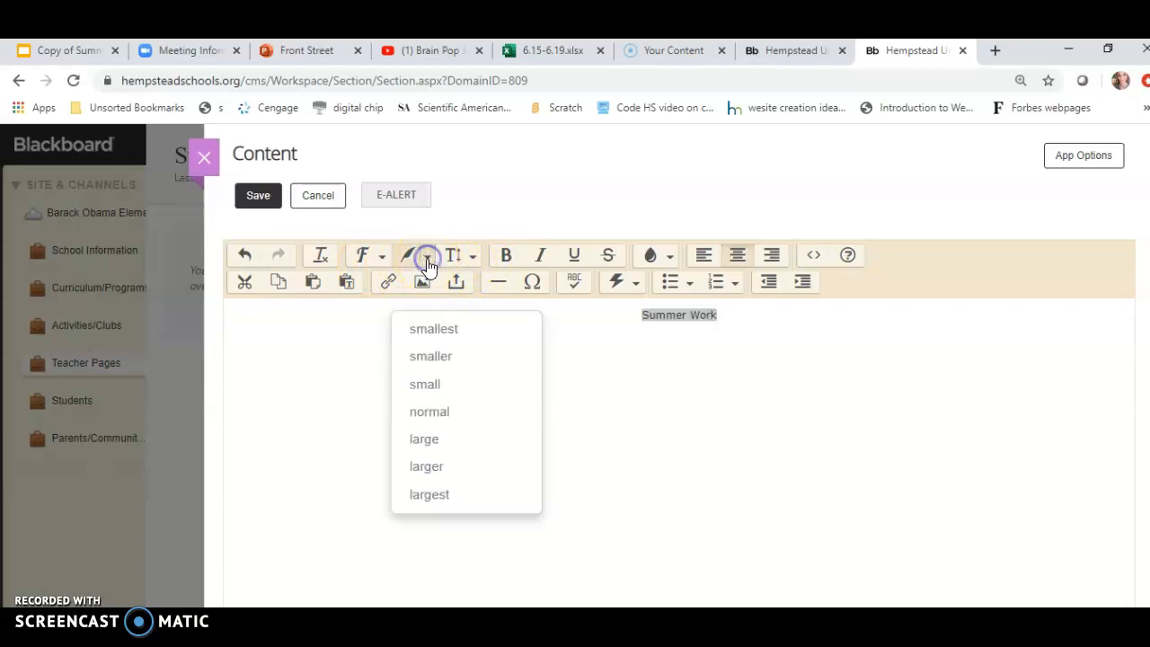
click(431, 446)
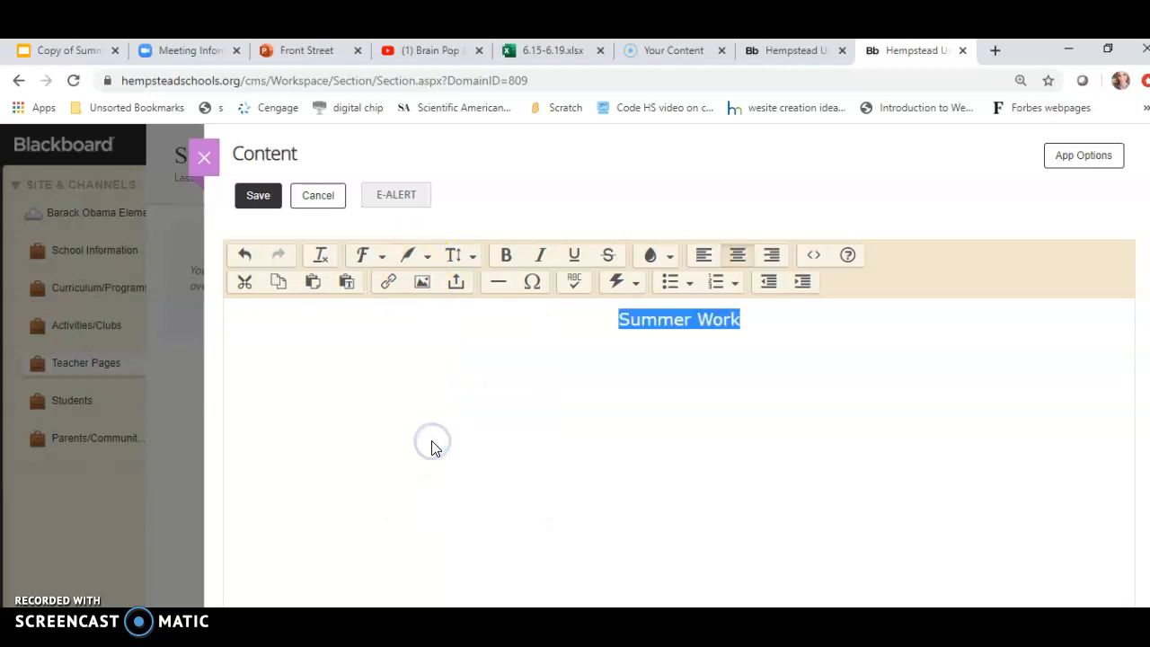
click(508, 257)
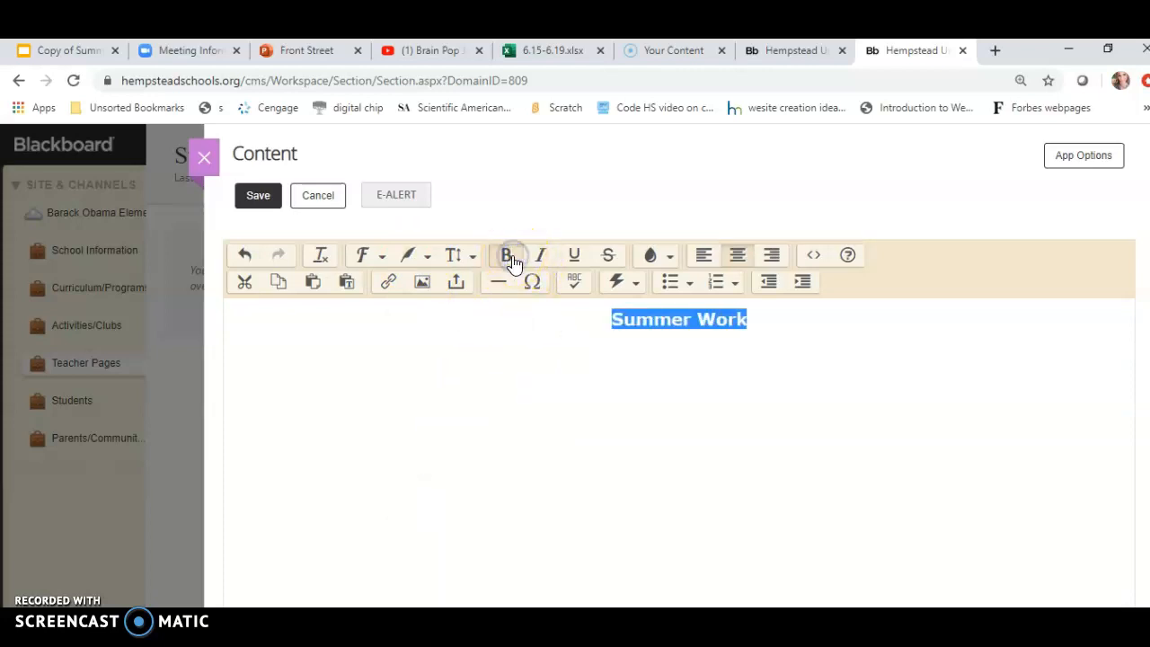
click(581, 262)
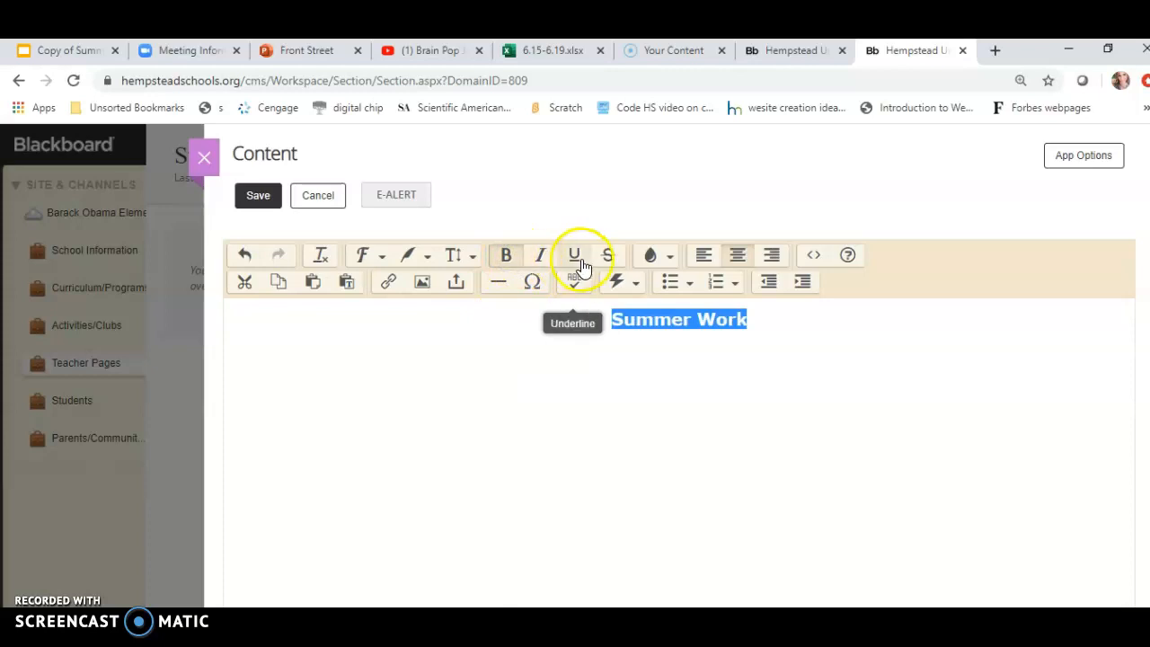
click(673, 259)
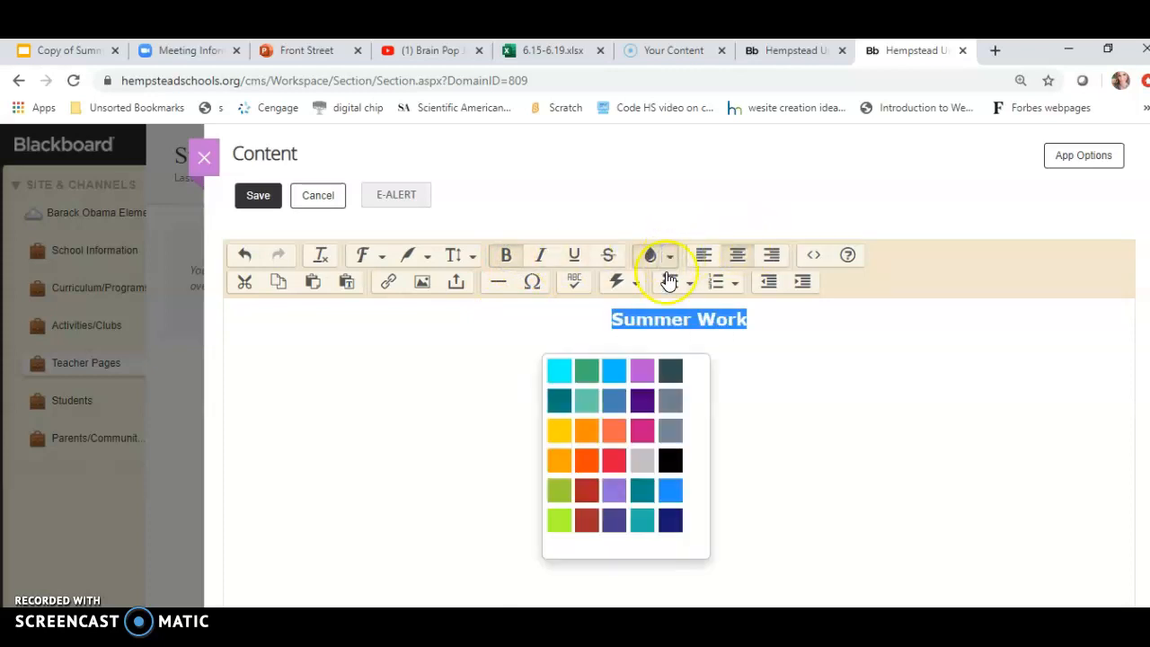
click(578, 495)
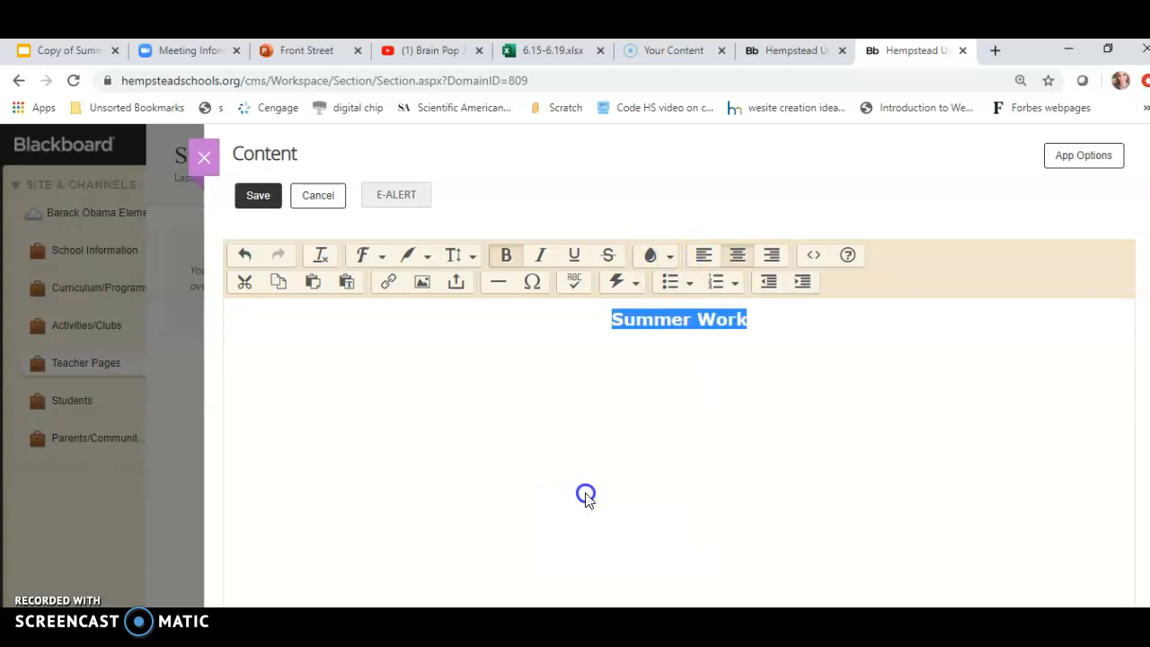
click(626, 458)
Start inserting an image below the heading and choose Medium Size (300px width).
click(763, 311)
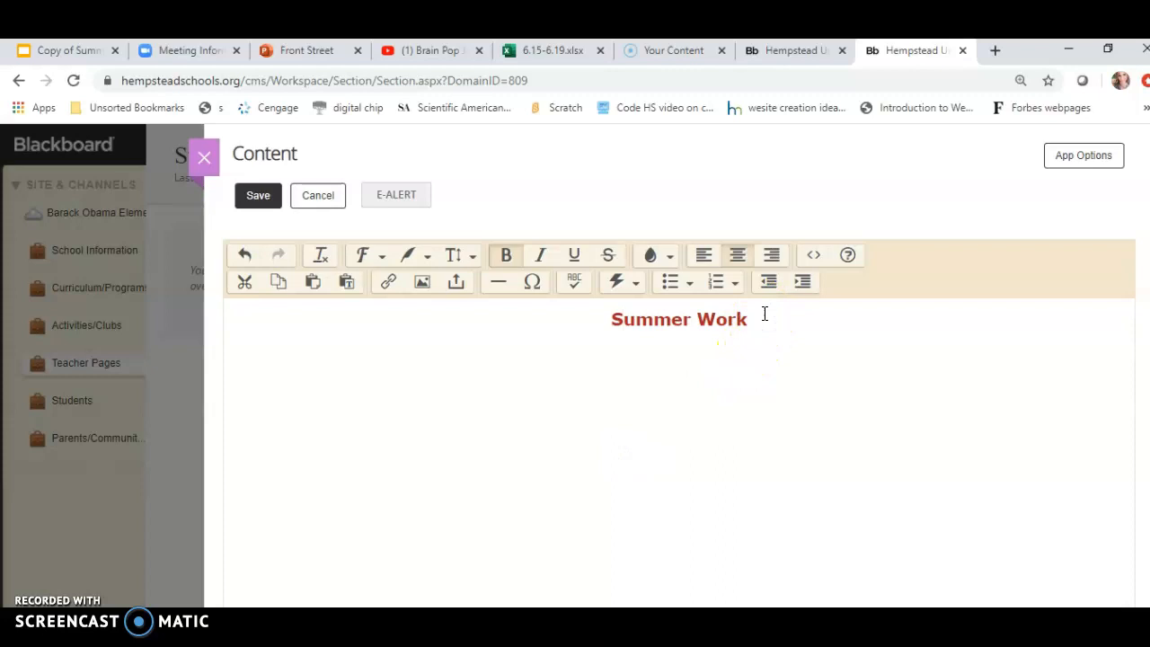
click(422, 284)
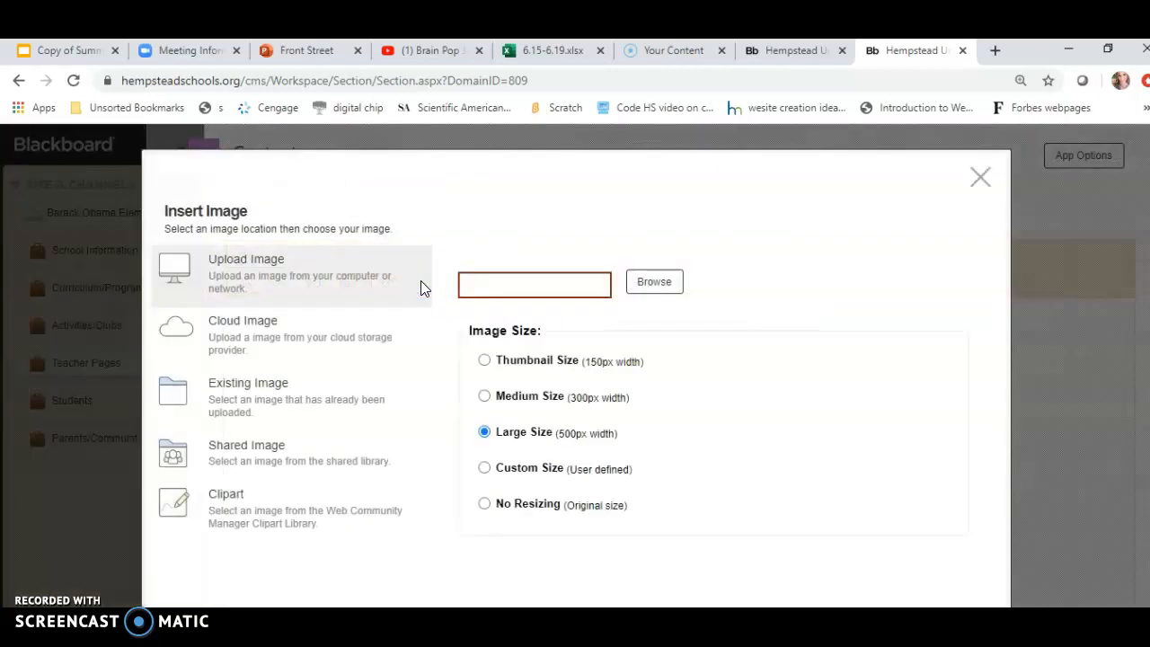
click(497, 389)
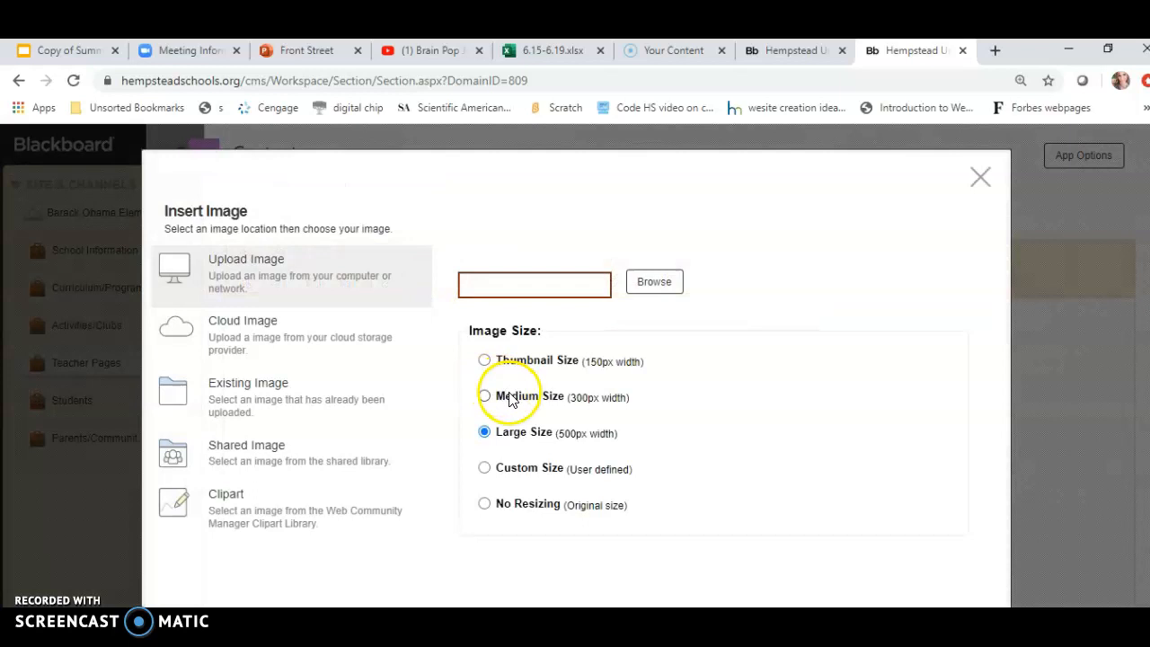
click(521, 400)
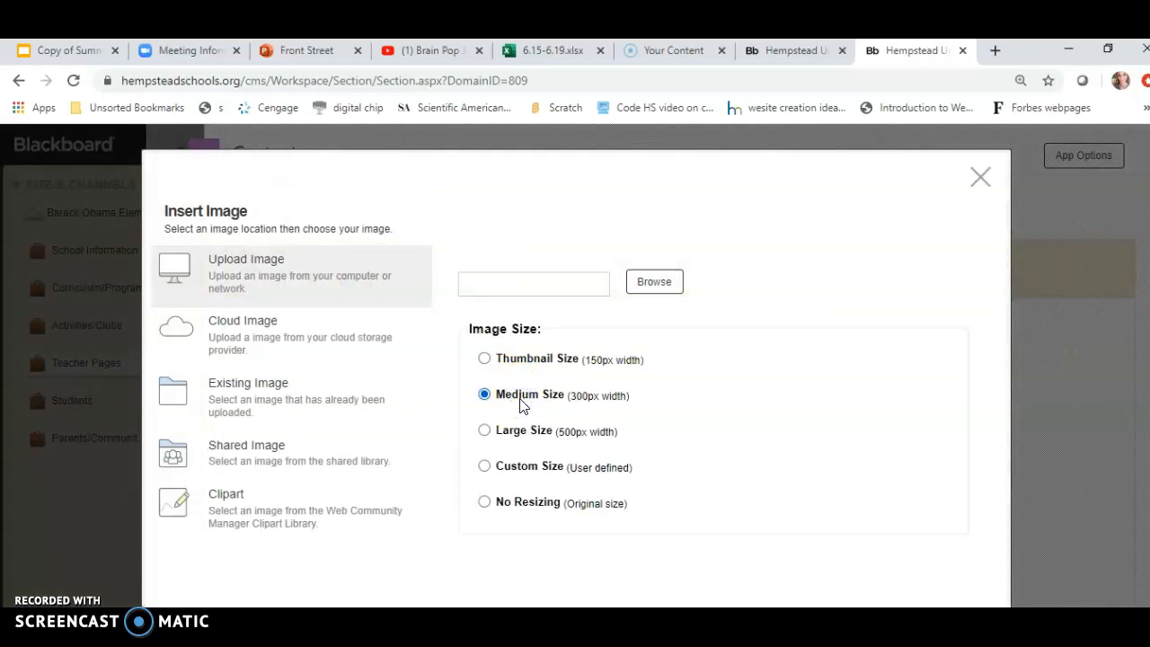
click(528, 361)
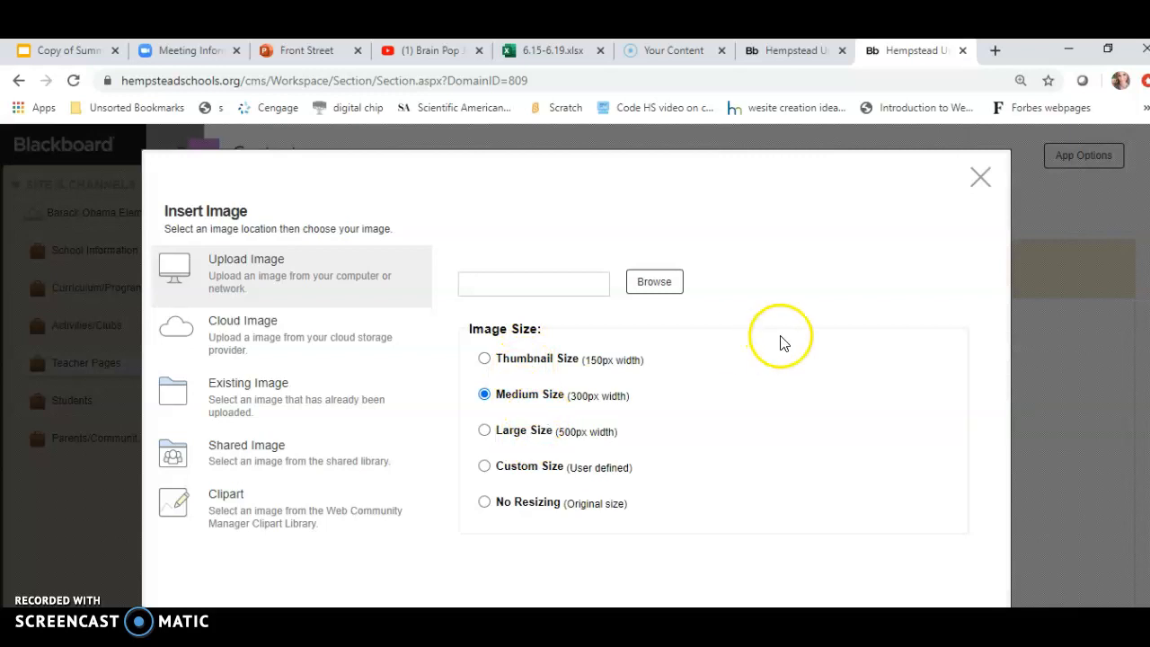
Upload the image "sun summer work.png", found by searching "summ" in the Pictures folder.
click(561, 290)
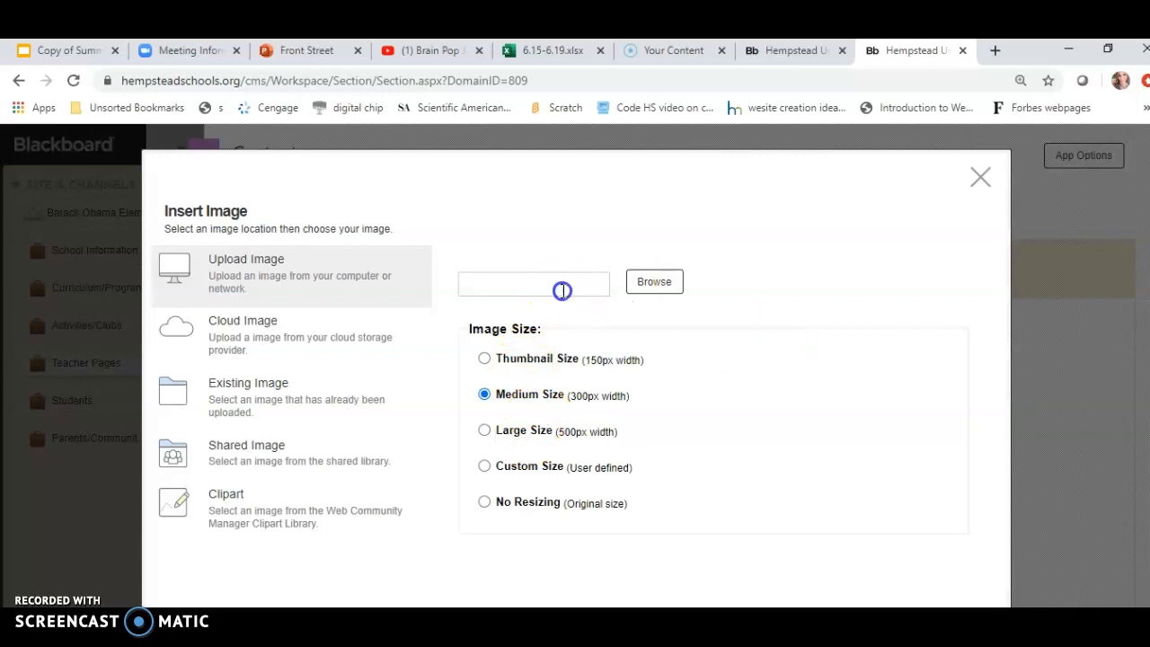
click(650, 293)
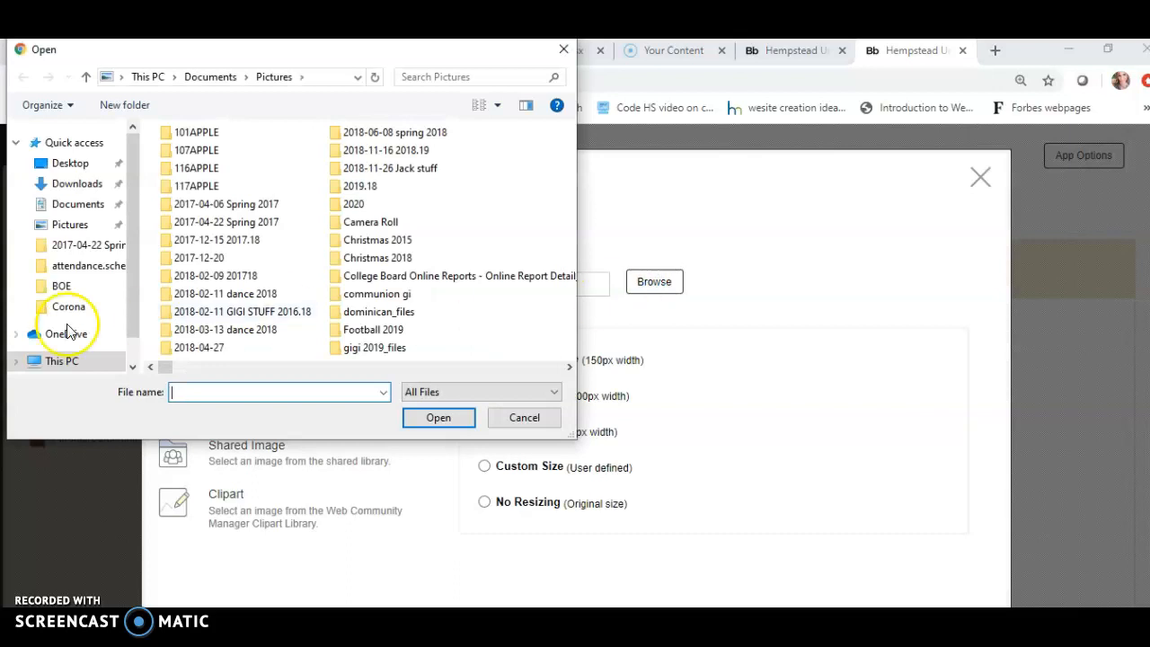
click(65, 223)
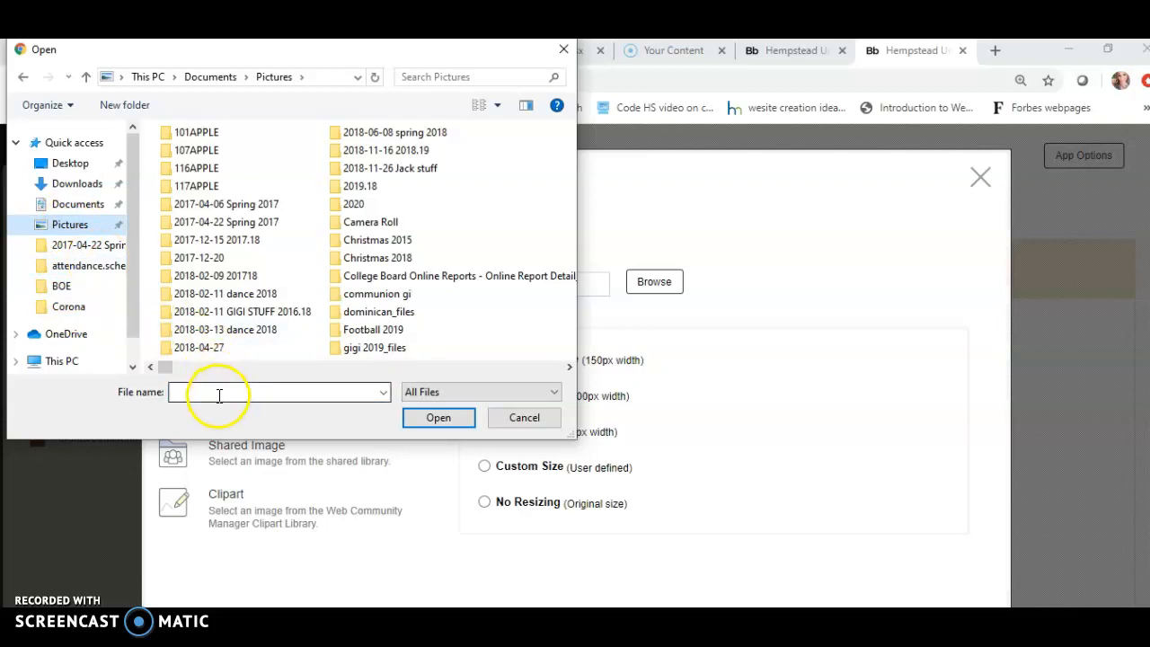
click(456, 79)
text(su)
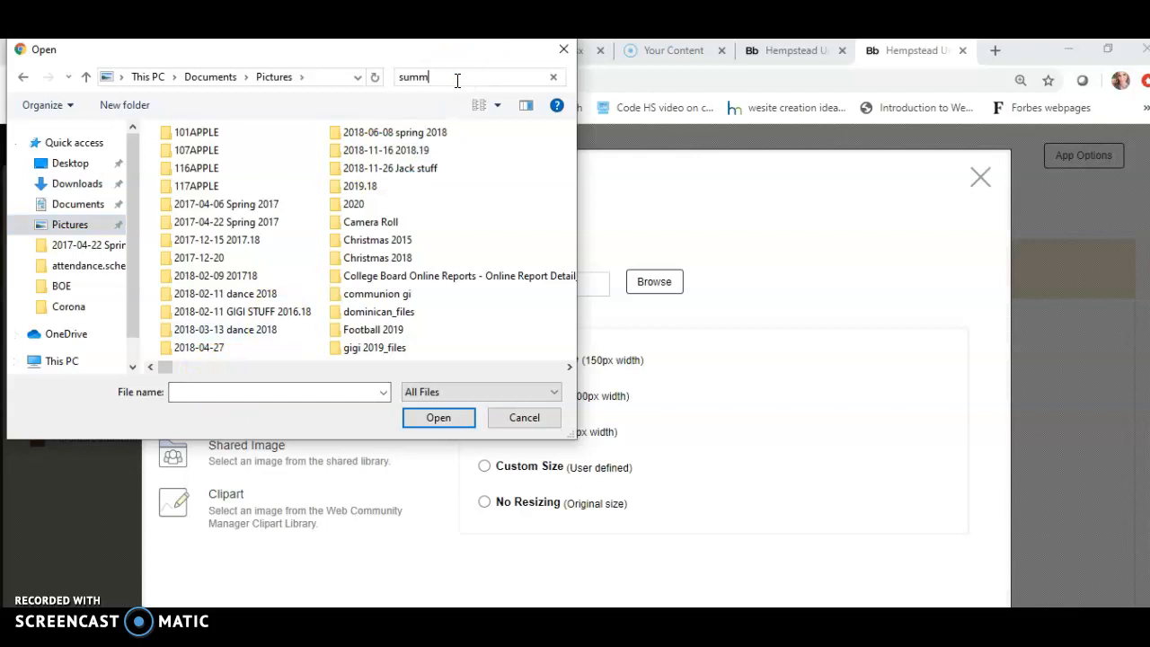
text(mm)
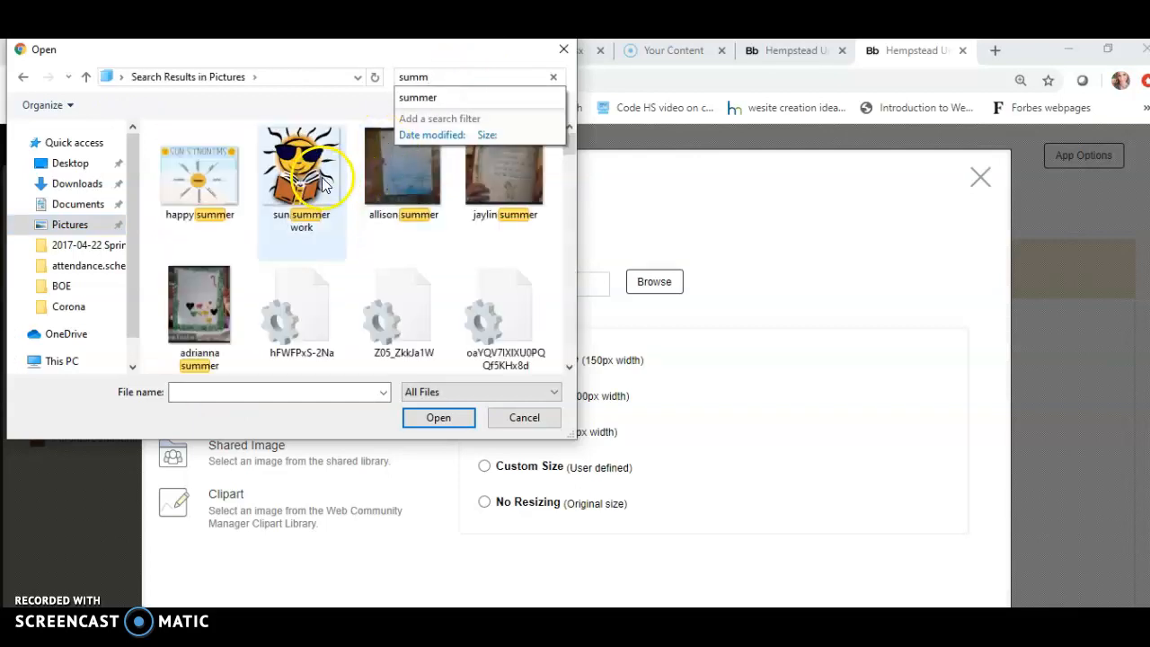
click(323, 184)
click(437, 417)
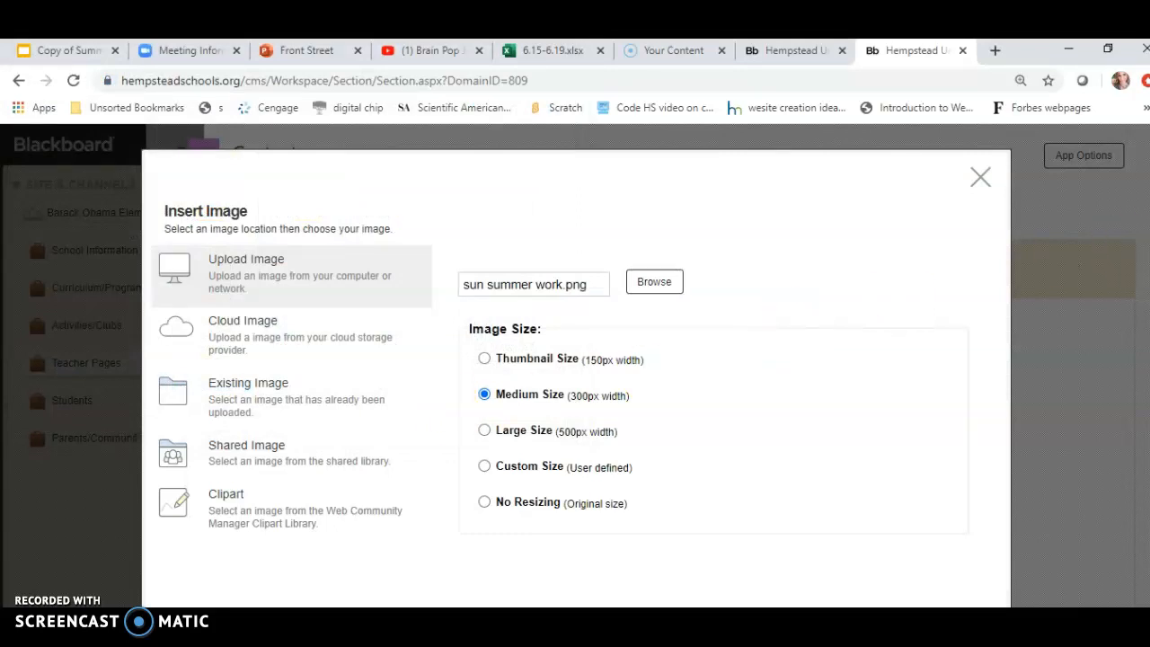
Set the image's alternative text to "Sun" and insert the image into the content.
scroll(575, 327, down, 2)
click(889, 588)
click(242, 334)
text(Sun)
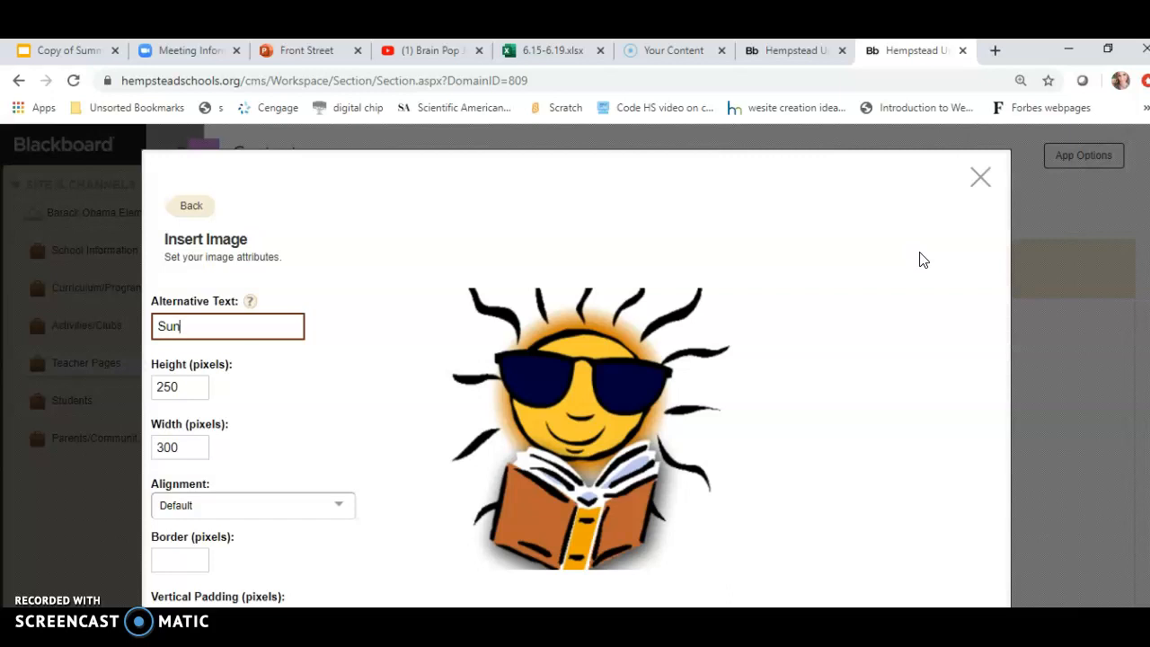
scroll(924, 261, down, 3)
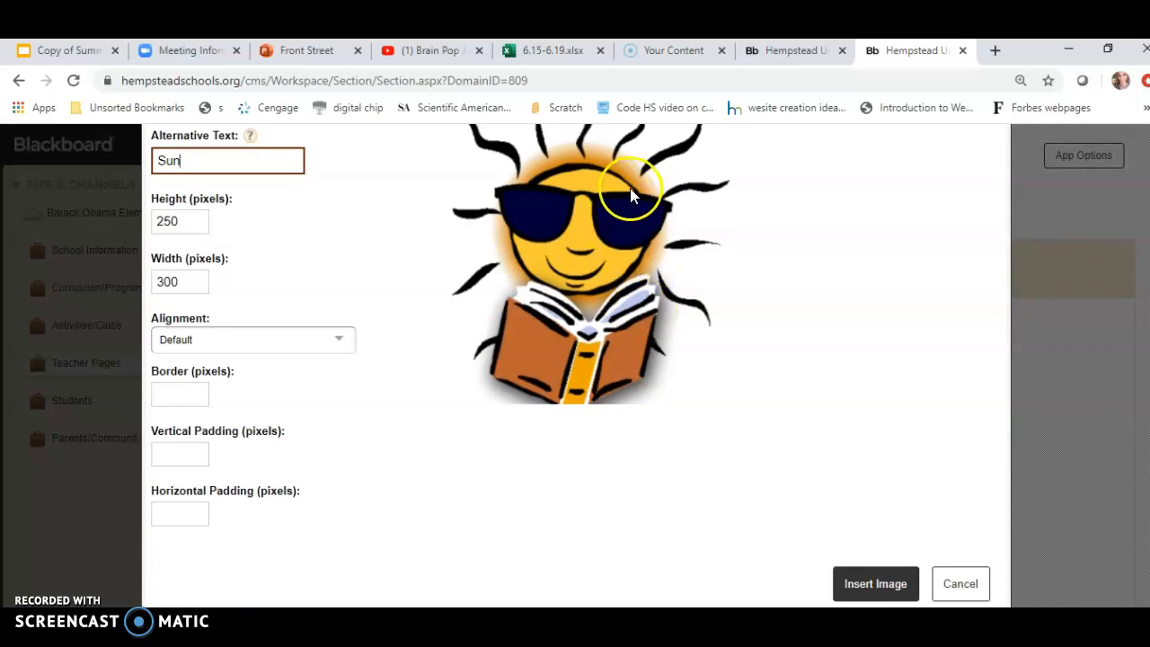
click(778, 381)
click(858, 584)
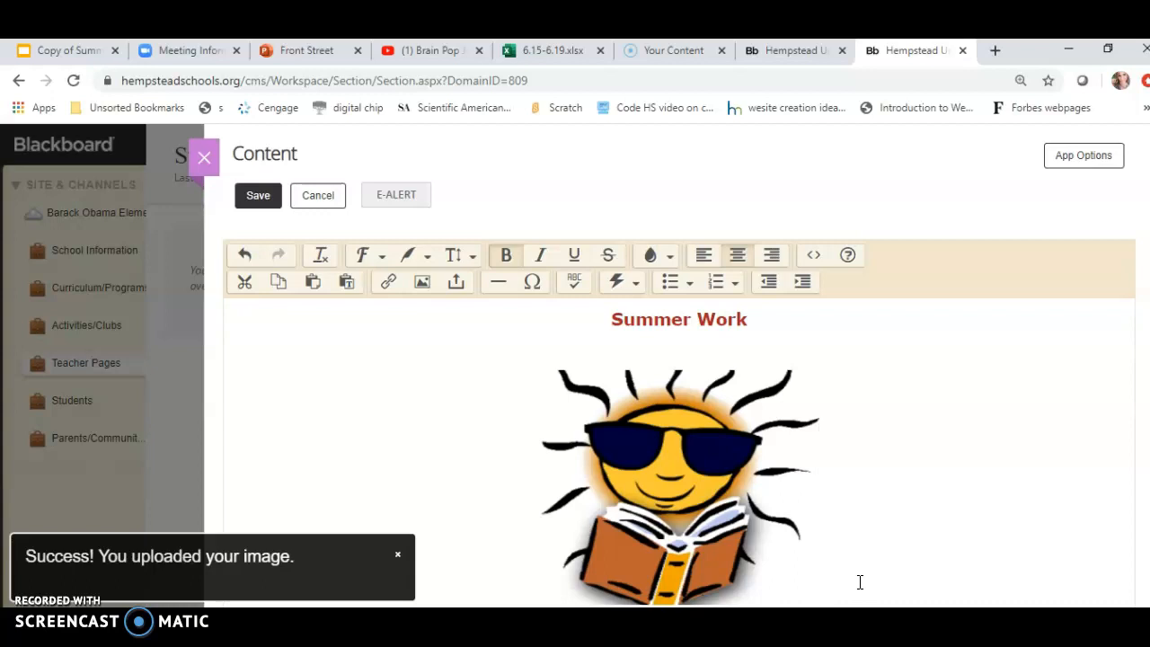
Resize the sun image smaller from its corner handle.
click(757, 488)
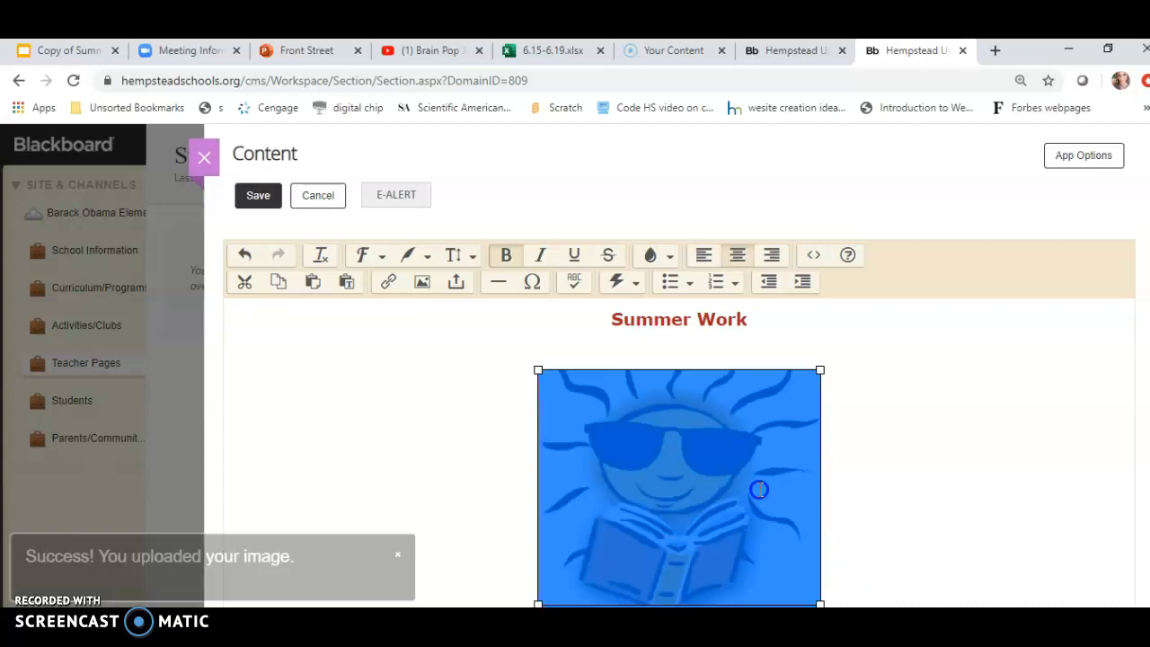
drag(819, 368, 742, 422)
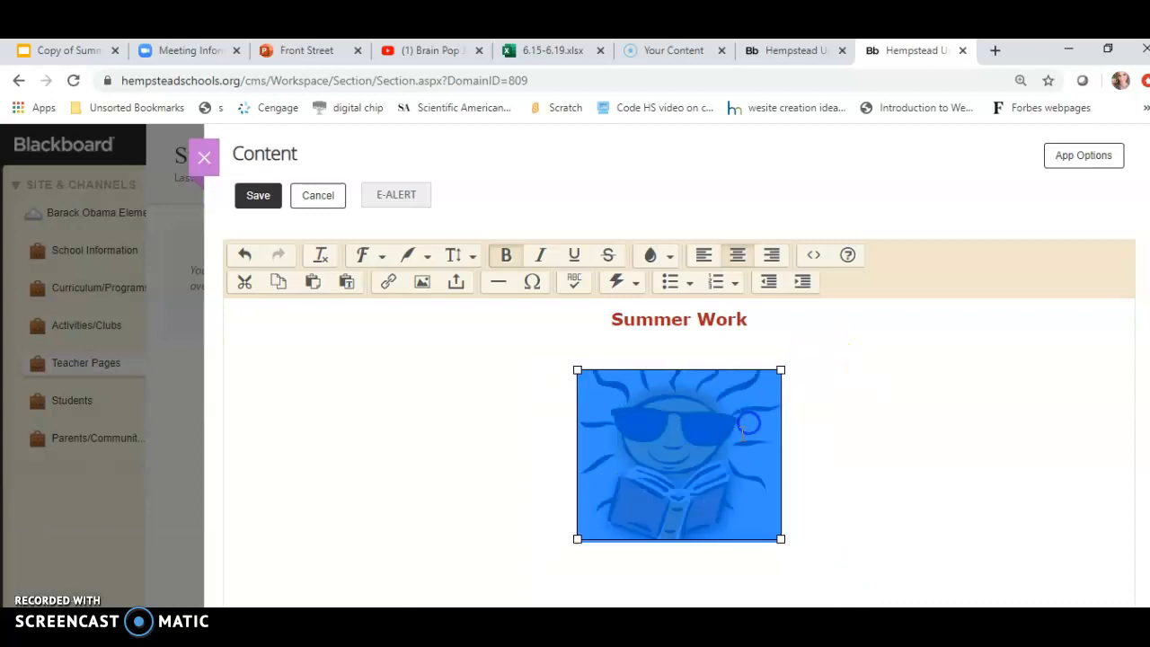
click(797, 402)
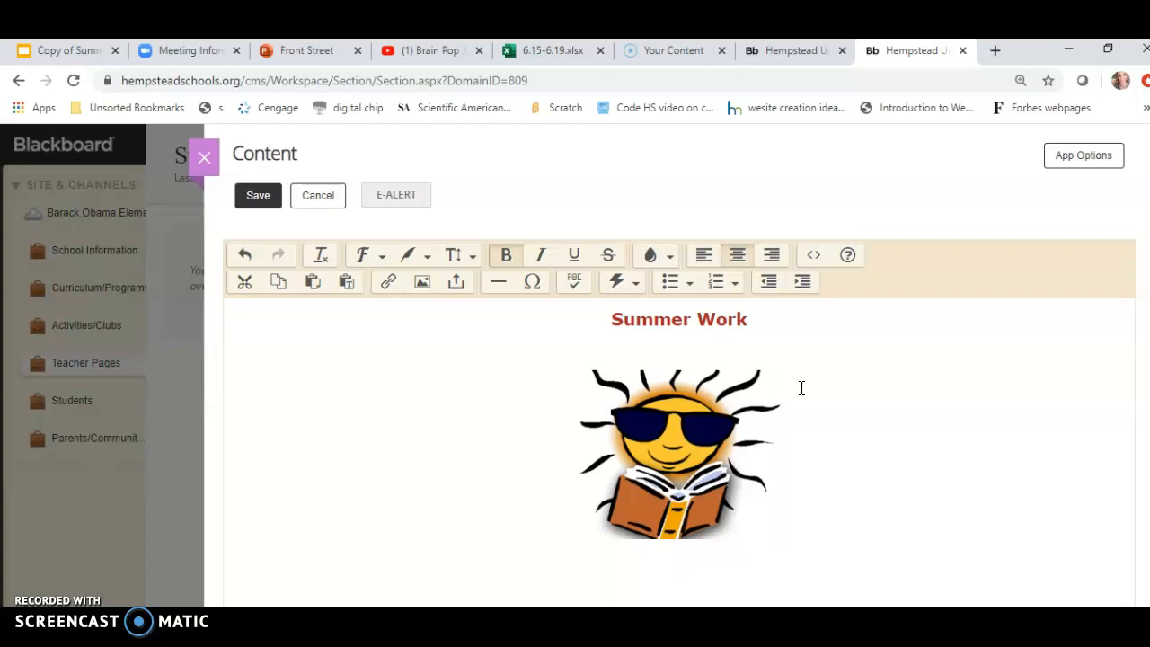
Start inserting a file link and pick the DigitalFootprintSort PDF from the Documents BOE folder.
click(460, 295)
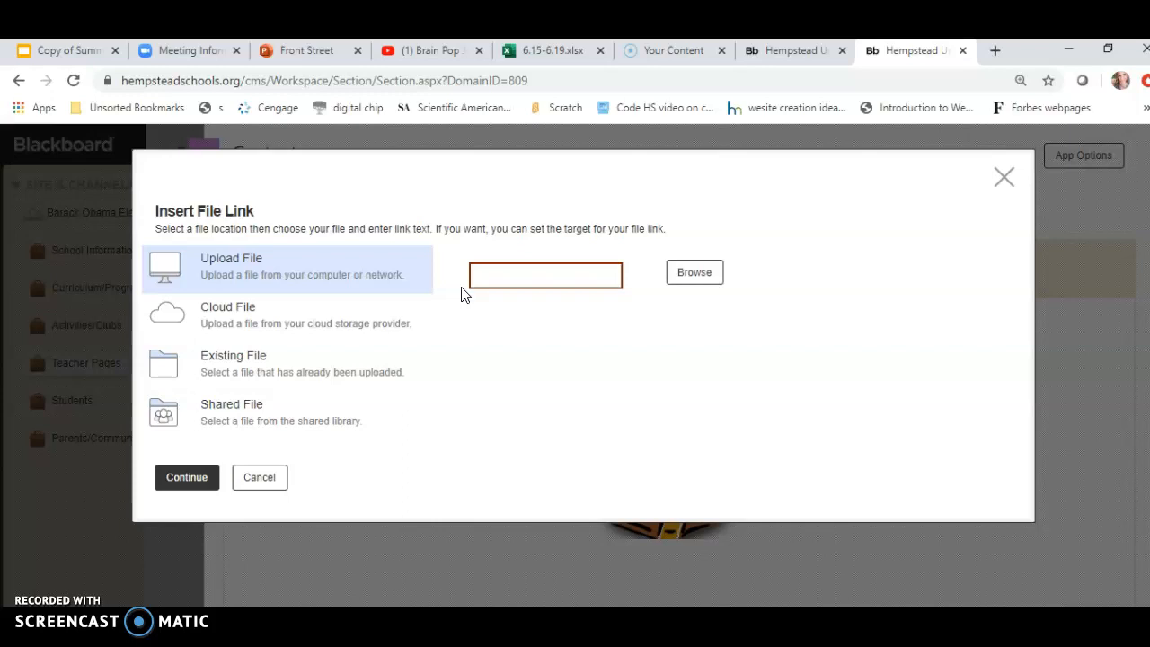
click(695, 279)
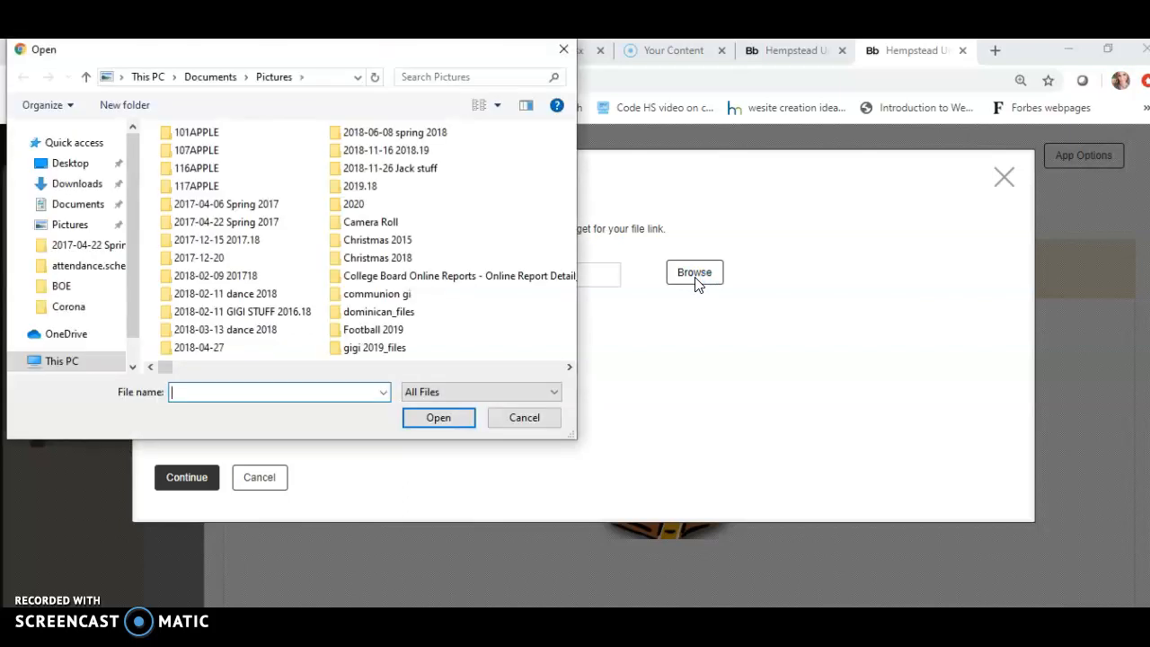
click(90, 214)
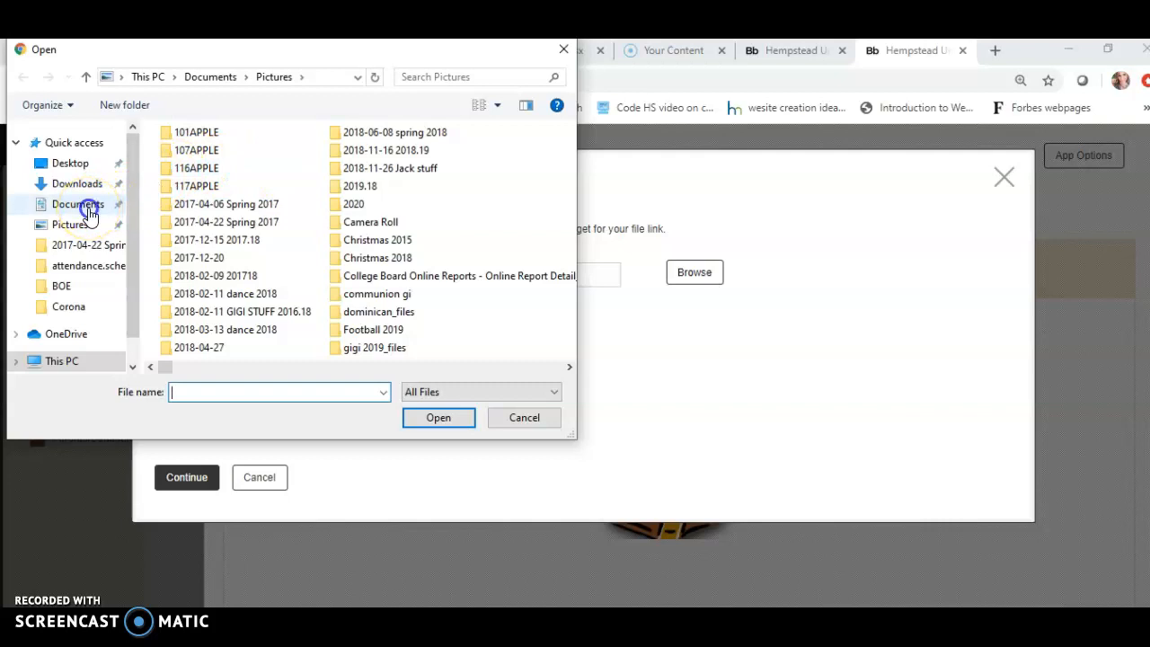
click(64, 292)
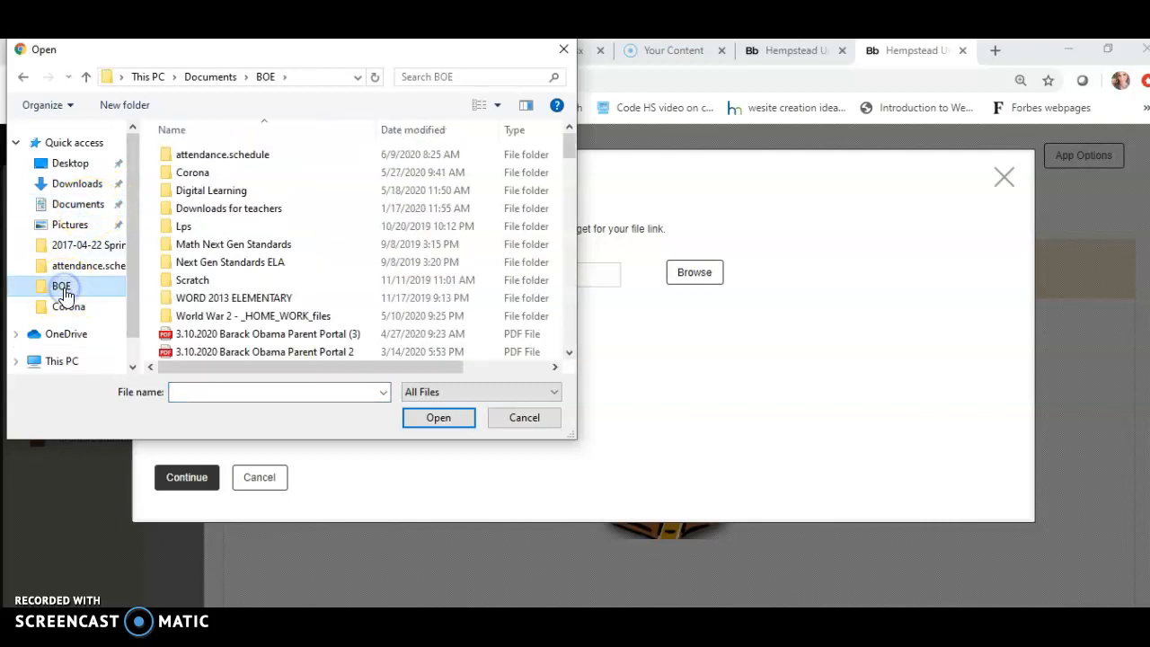
drag(570, 150, 585, 217)
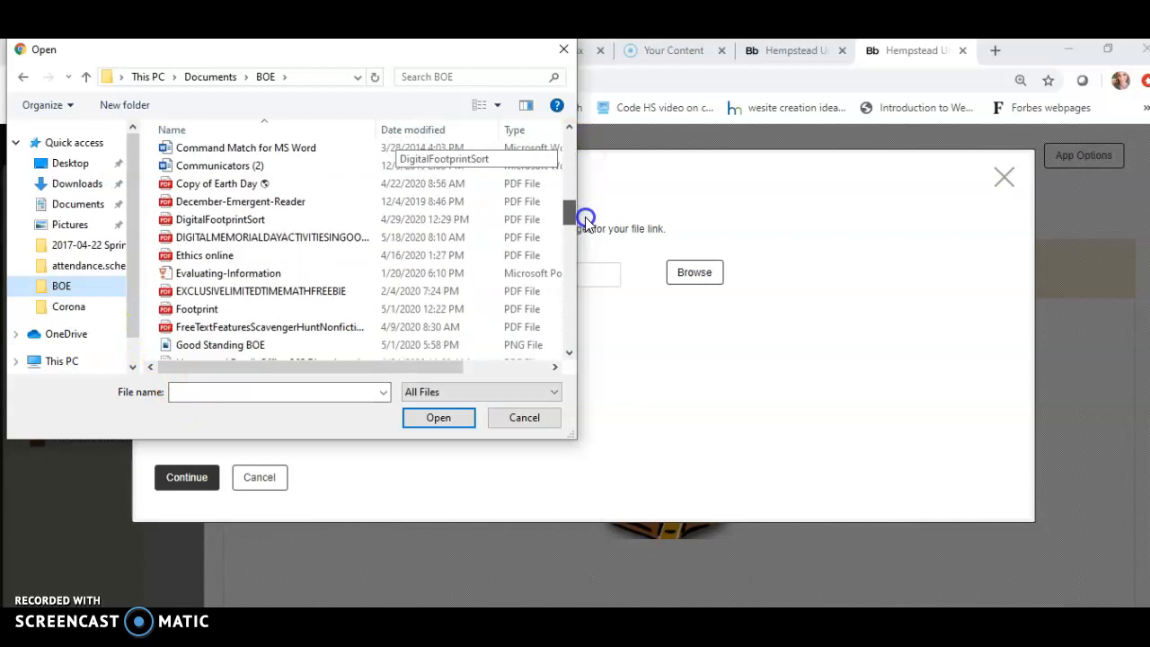
click(226, 221)
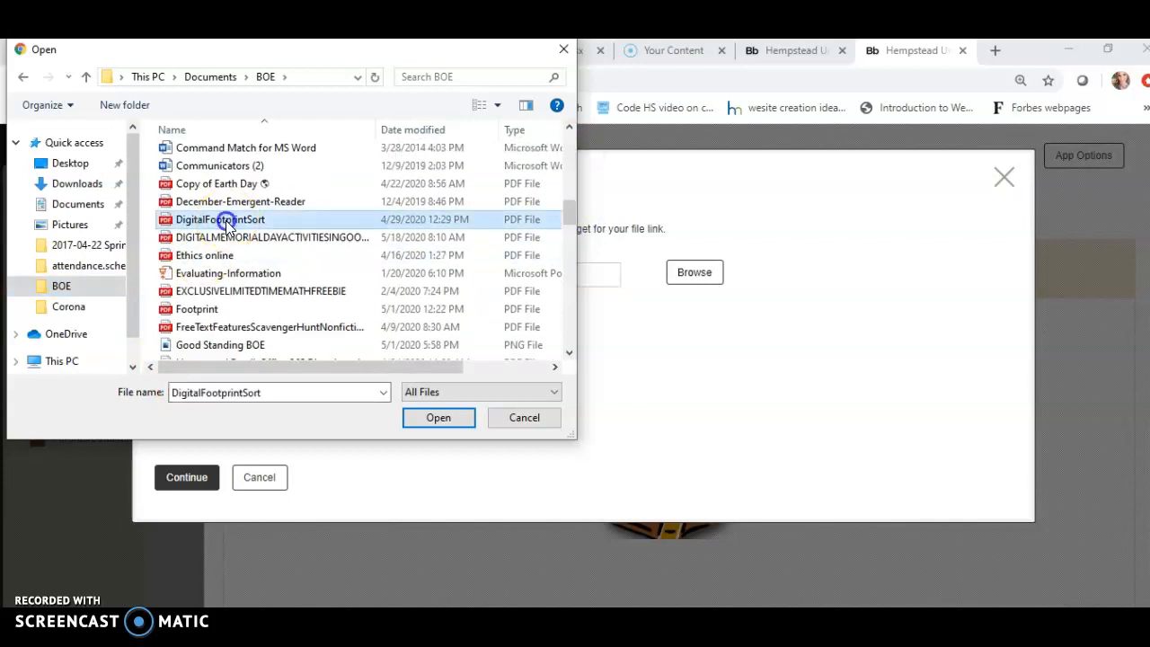
click(426, 423)
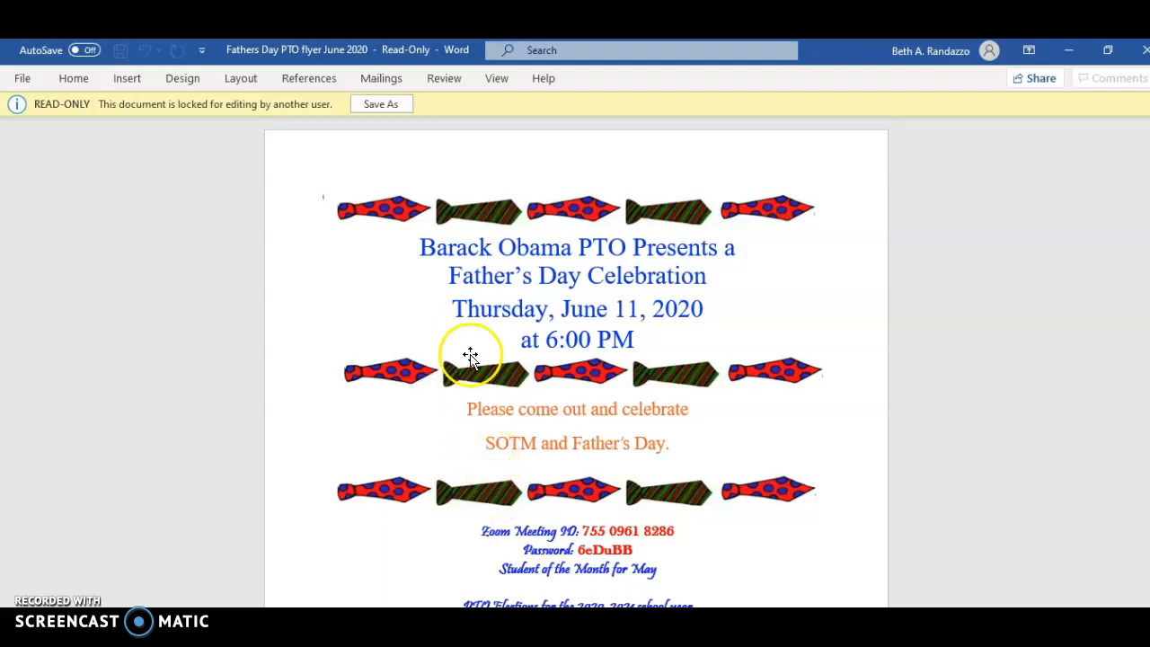
click(388, 105)
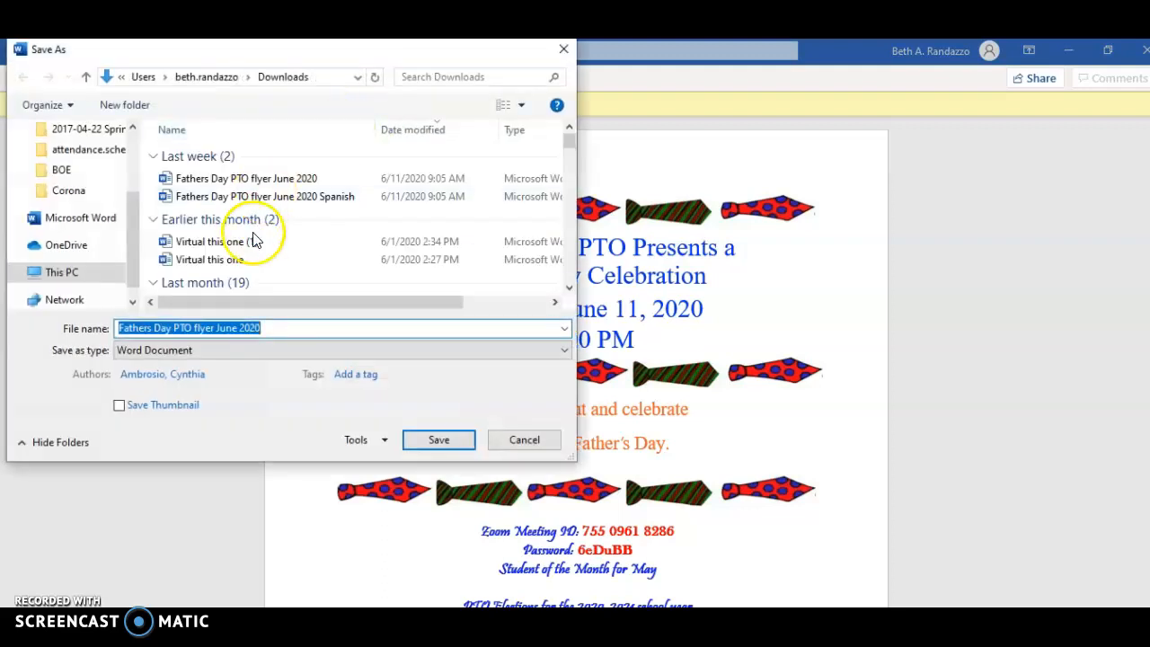
click(154, 359)
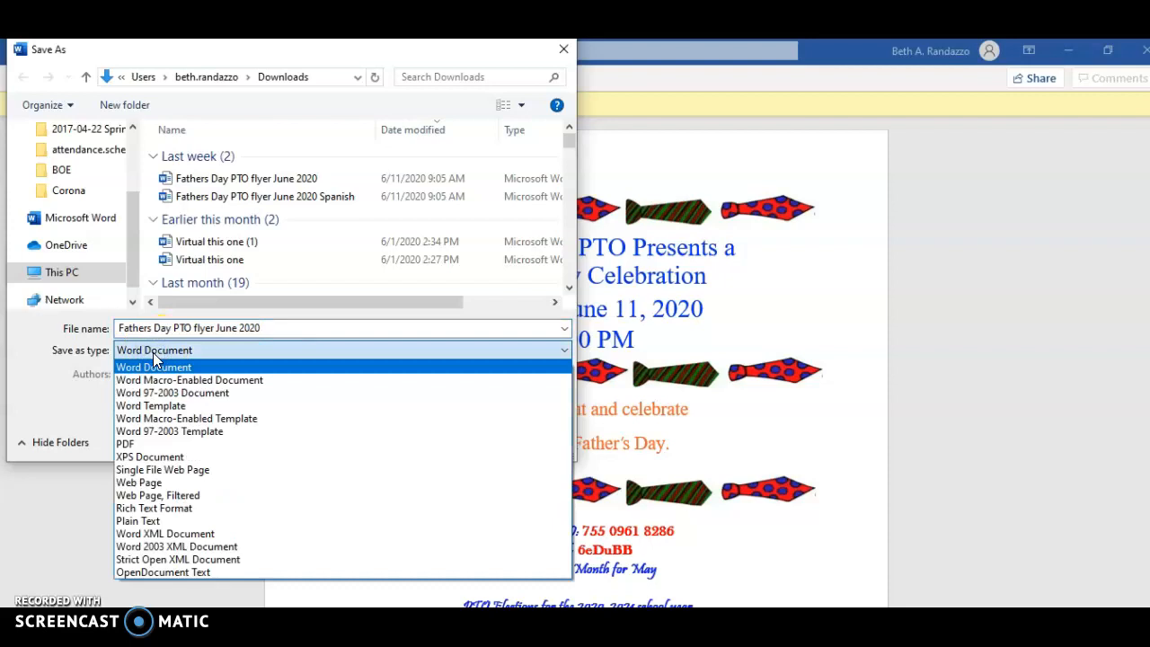
click(150, 446)
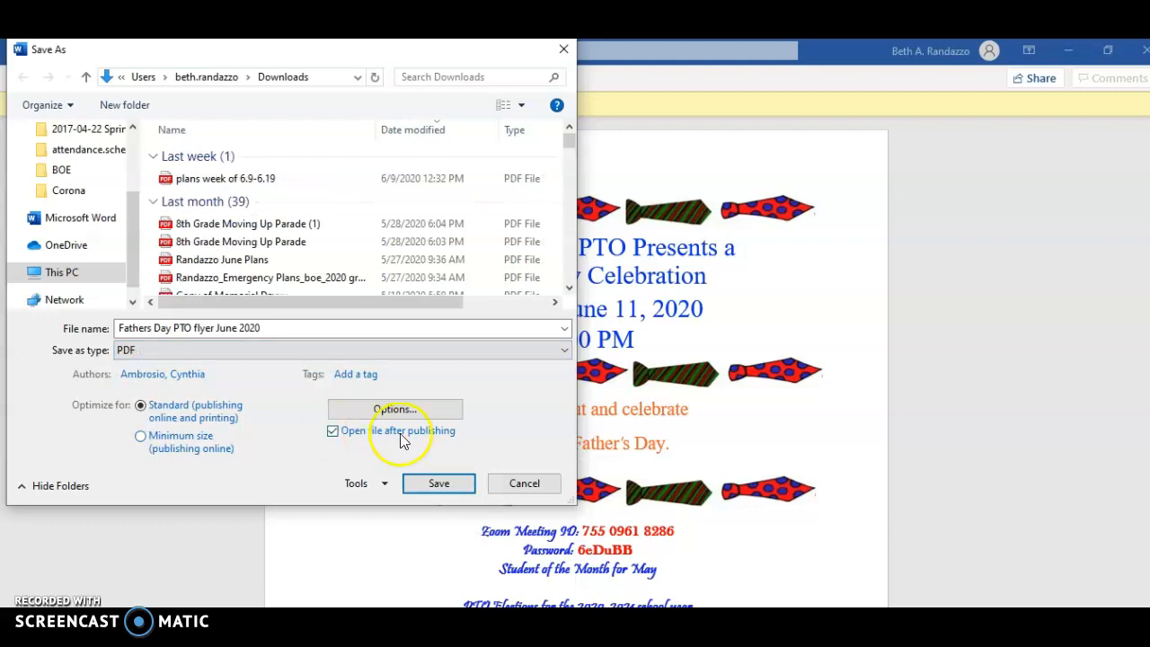
click(527, 483)
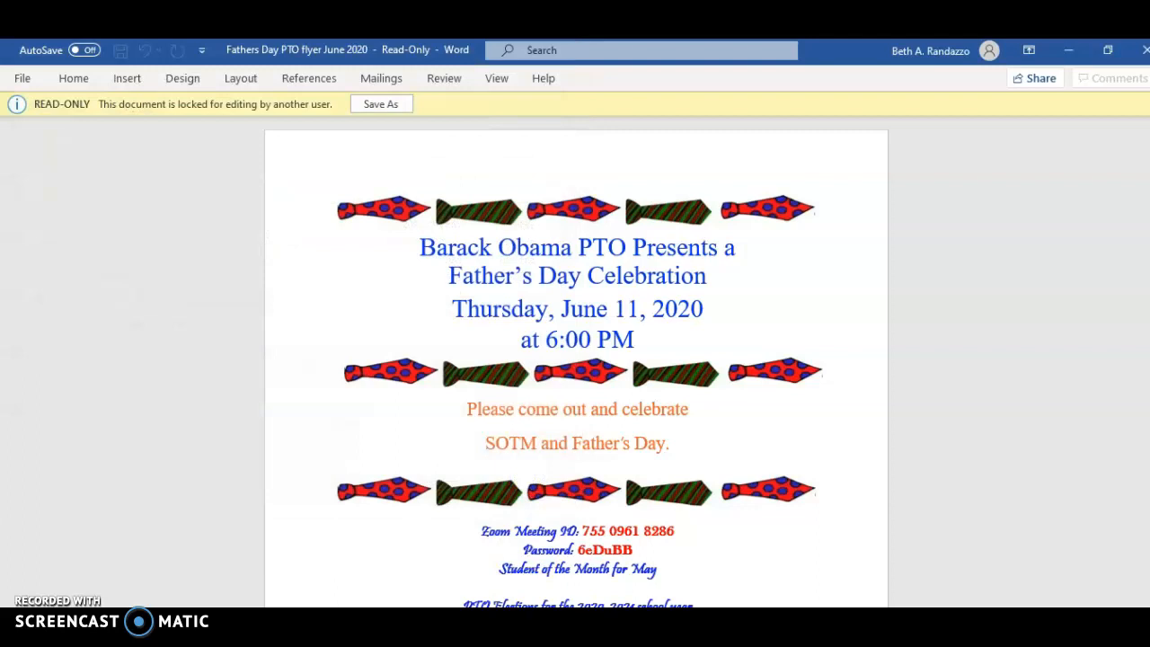
Continue the file link and insert it with display text "Click here to view summer work".
click(522, 600)
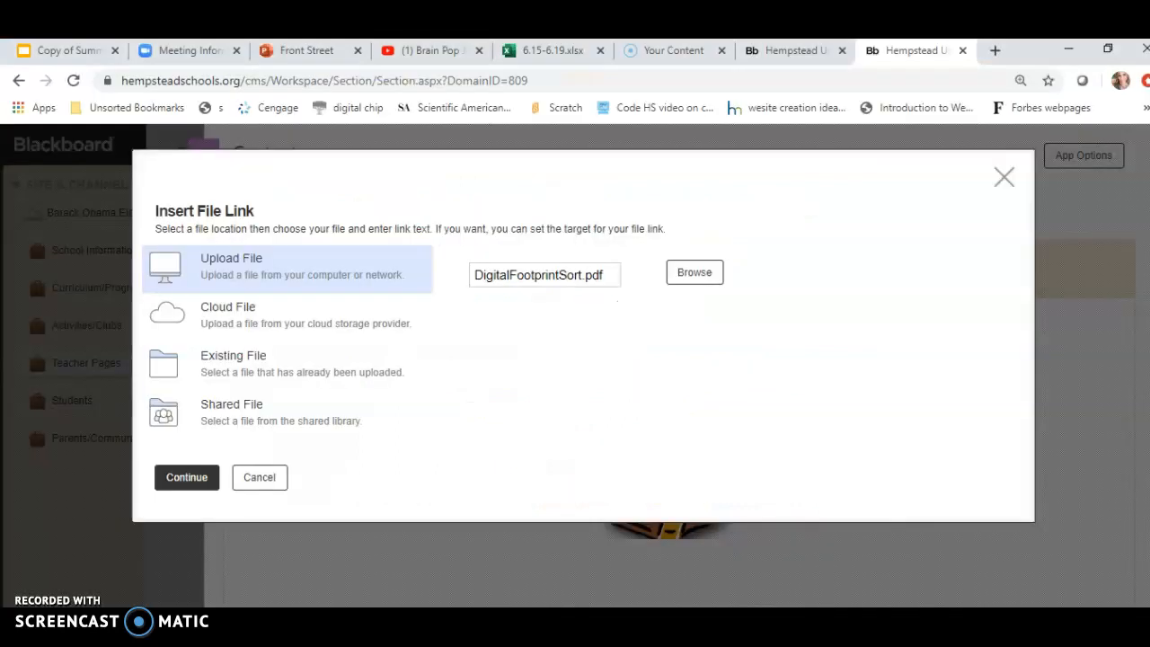
click(184, 479)
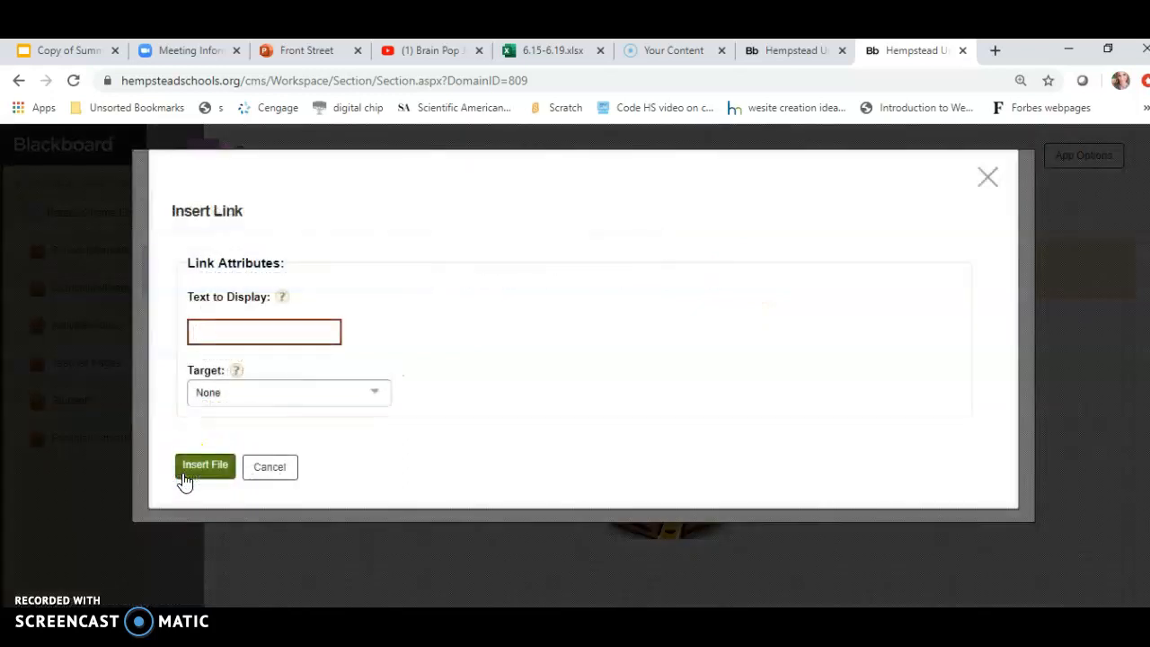
click(260, 332)
text(Click her)
text(e to view su)
text(mmer work)
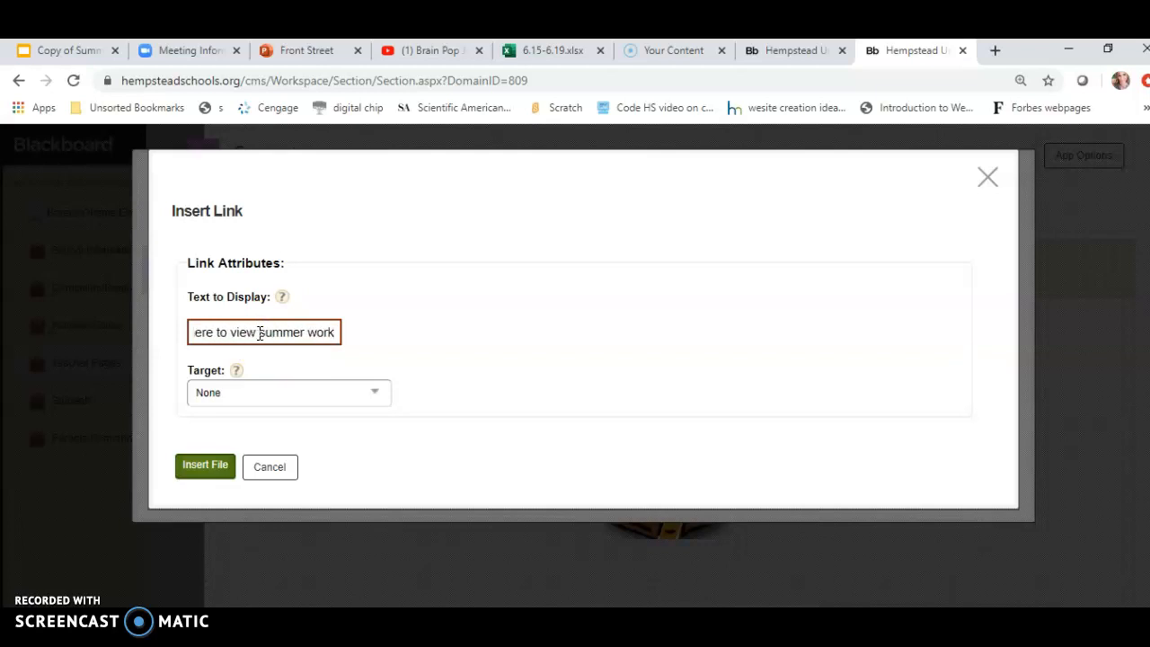
click(213, 469)
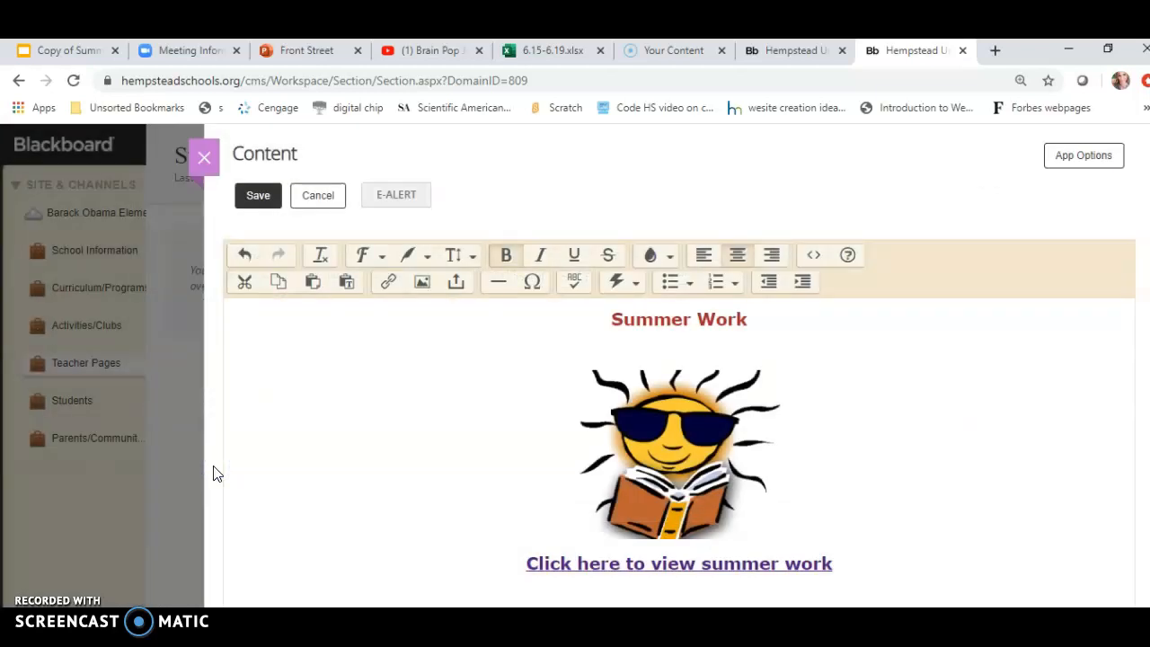
Save the Summer Work content, close the editor, and scroll through the page's desktop preview.
click(263, 203)
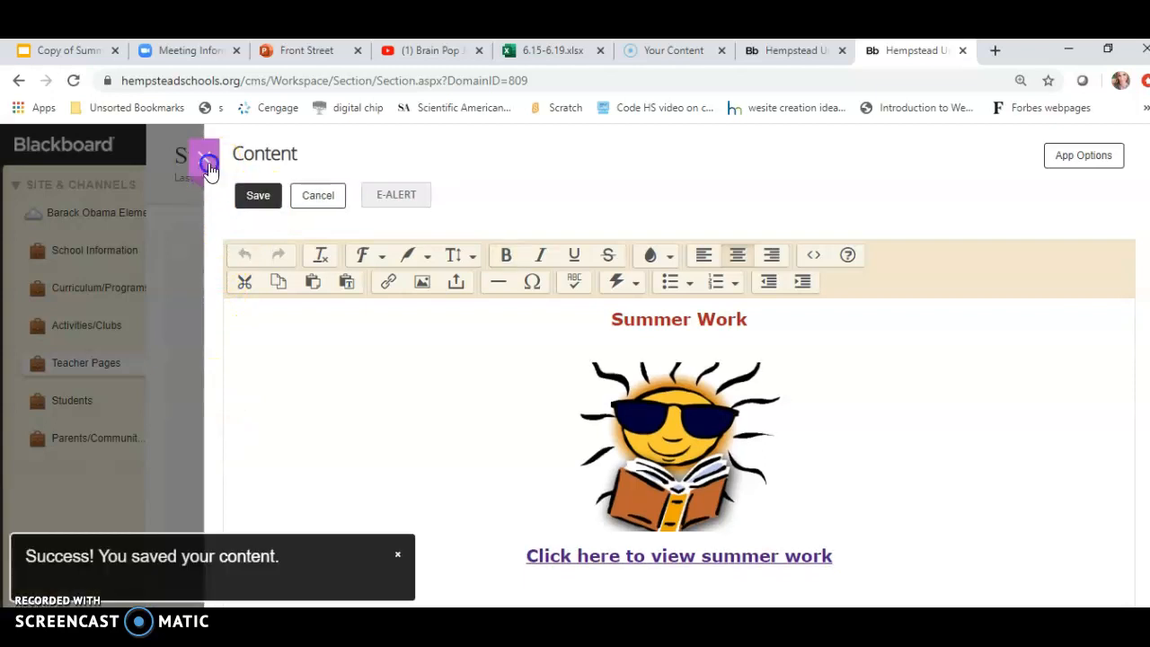
click(203, 158)
click(992, 165)
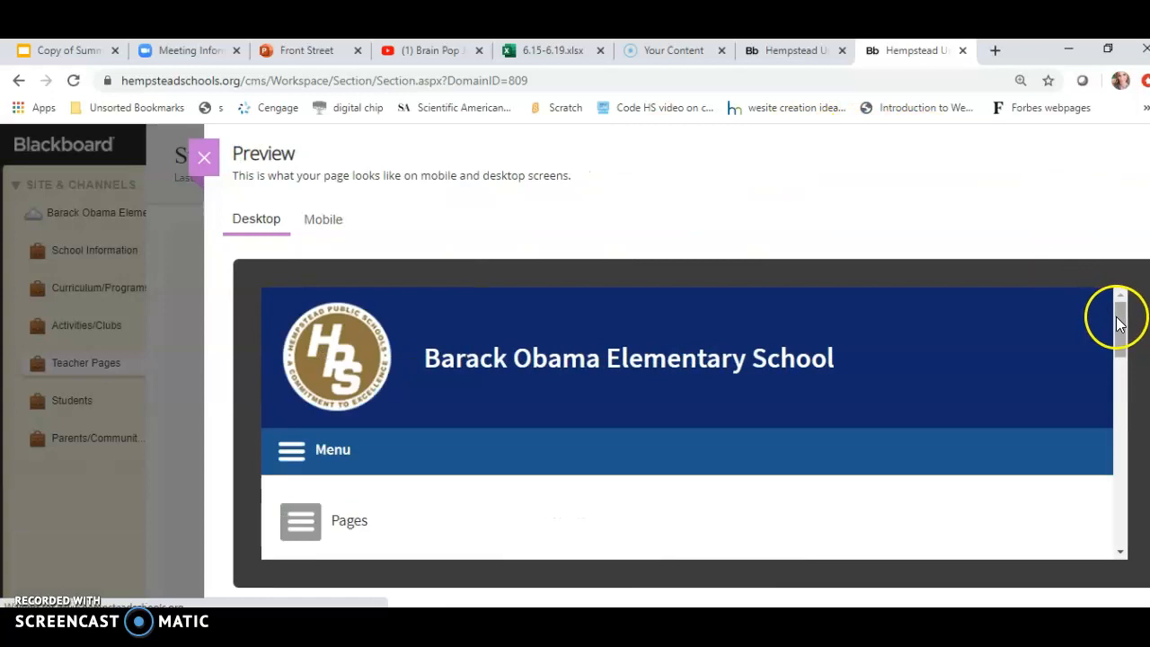
drag(1116, 316, 1143, 437)
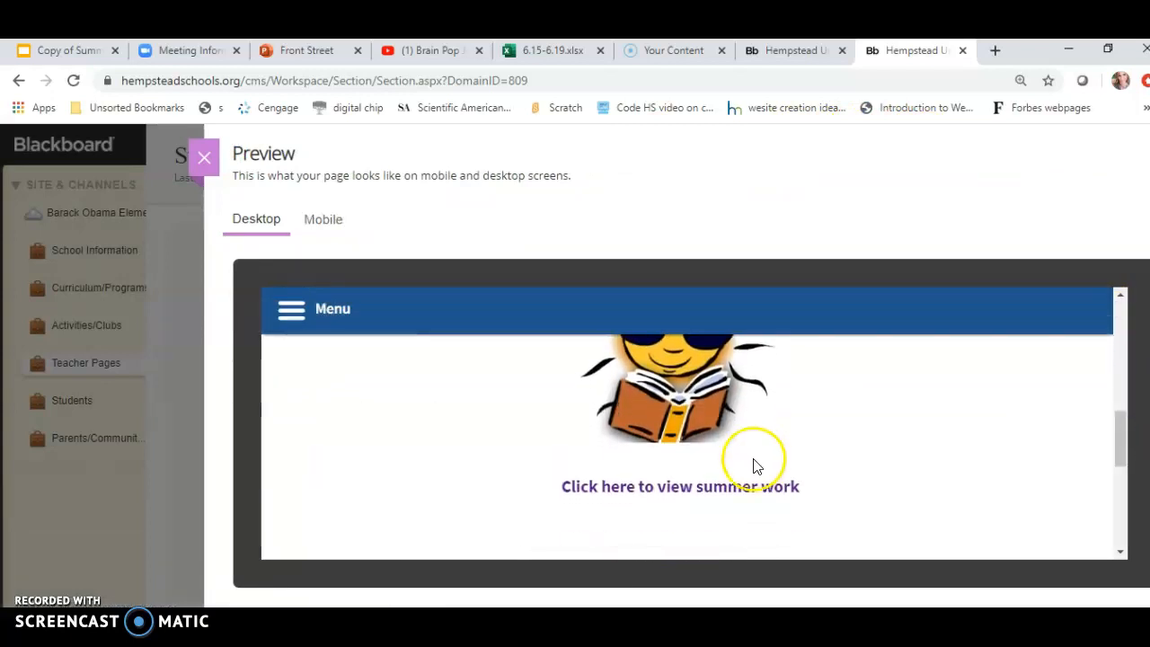
Open the summer work link in the desktop preview to check the PDF, then close the preview.
click(731, 488)
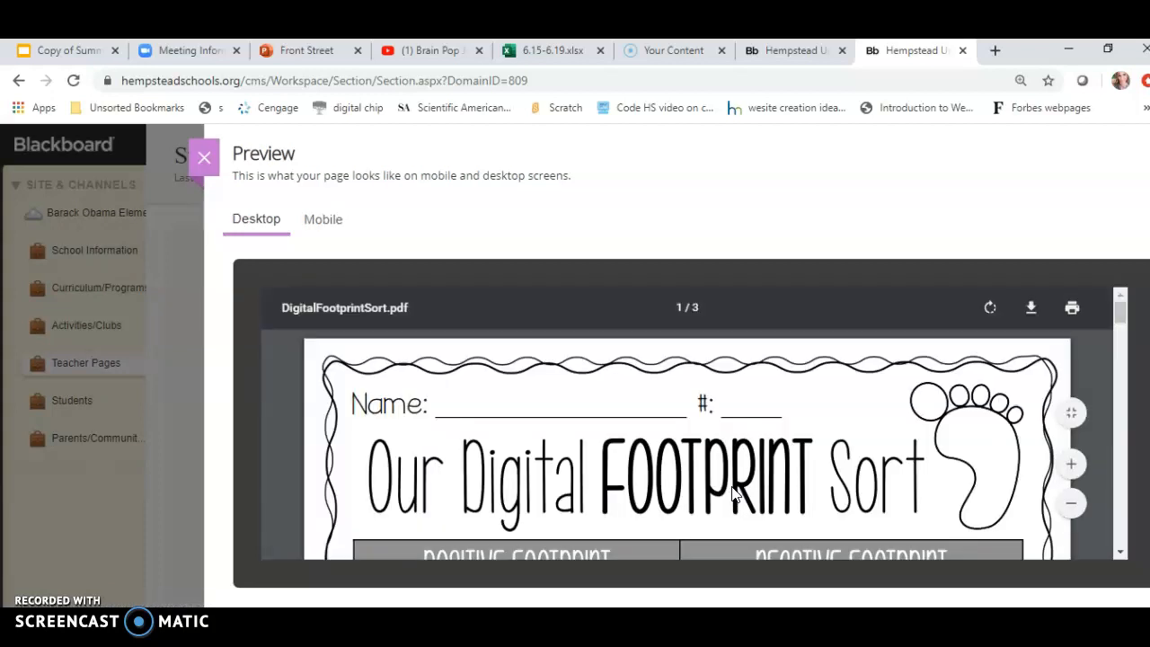
click(208, 163)
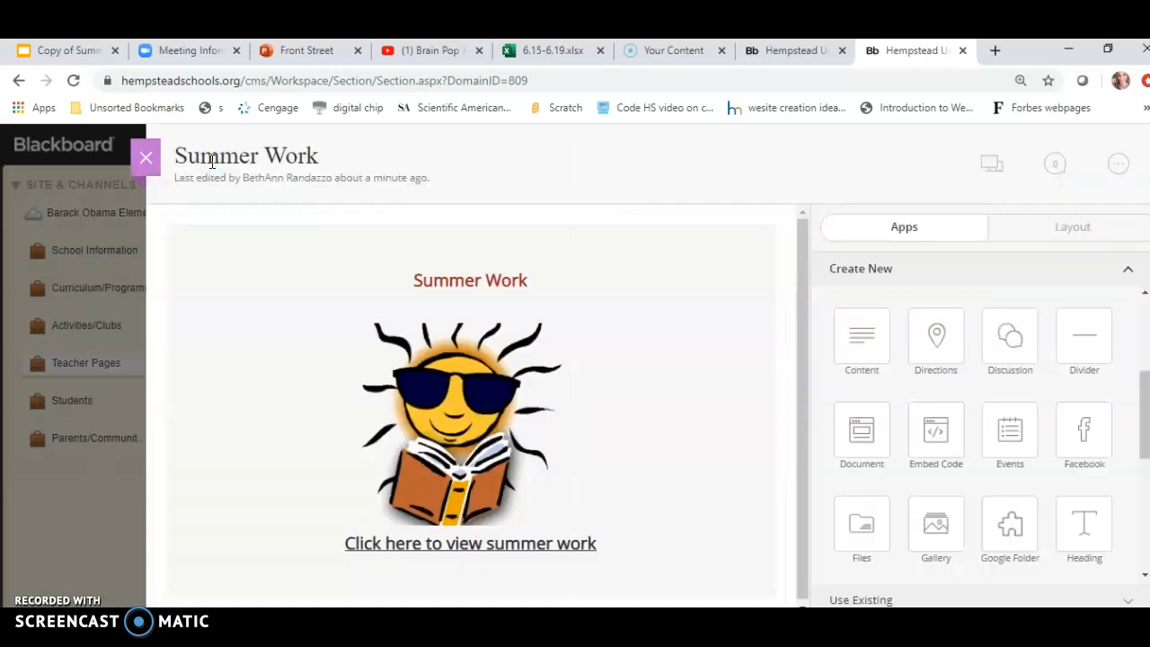
Open the Content block for editing and add a new blank line below the Summer Work heading.
mouse_move(611, 397)
click(471, 289)
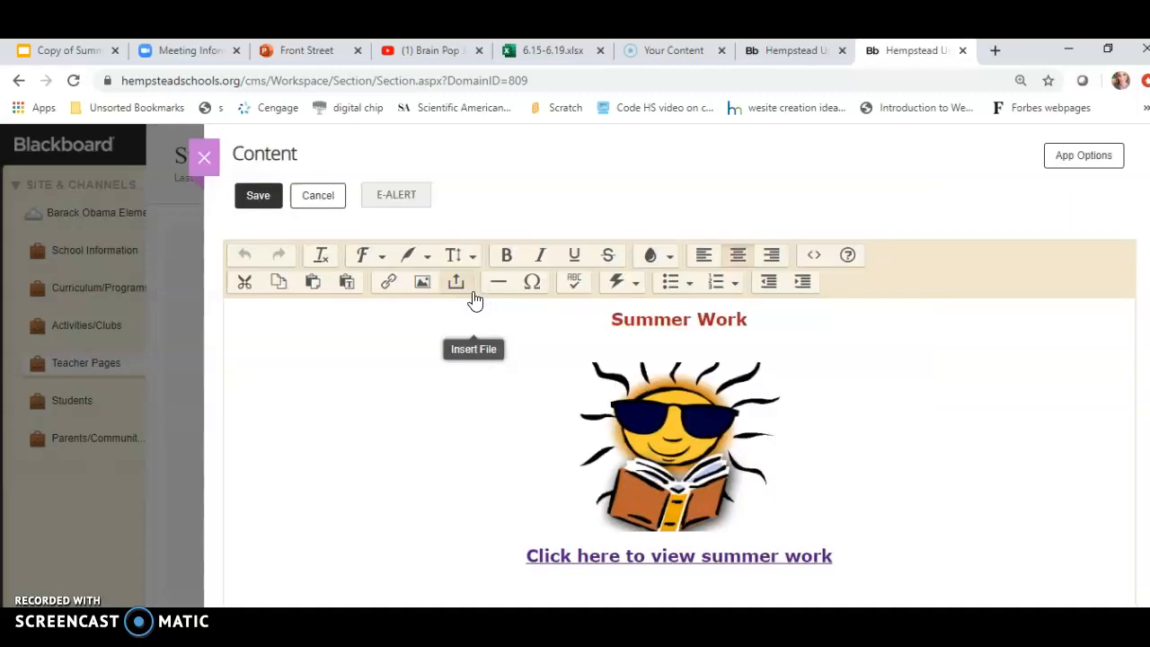
click(703, 449)
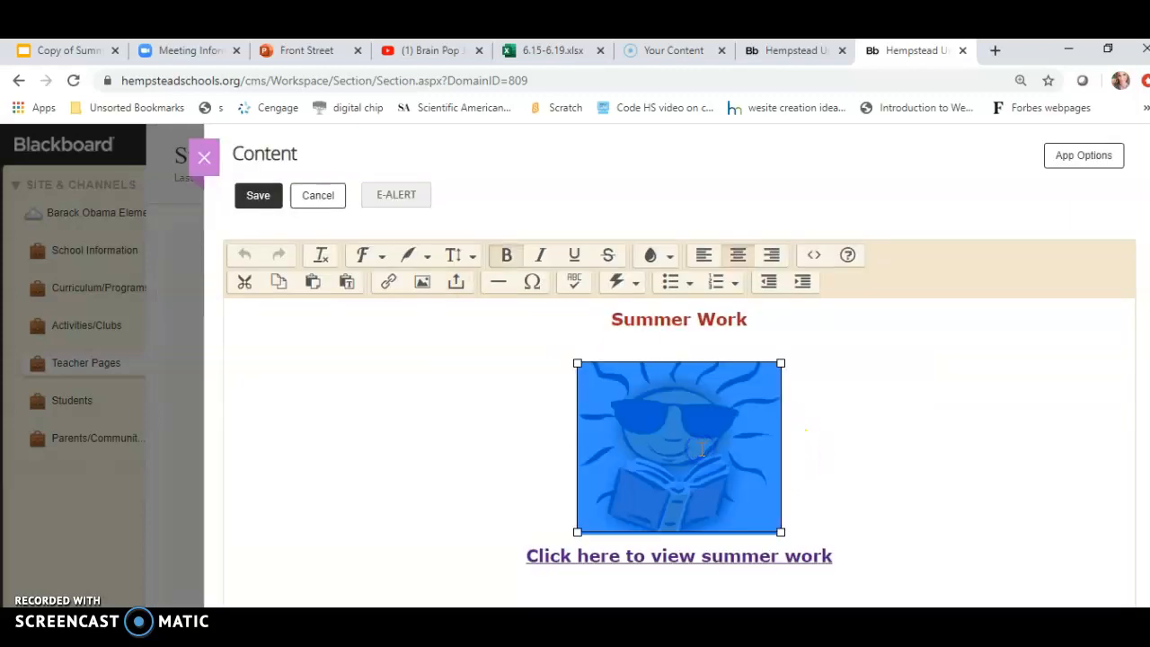
click(776, 313)
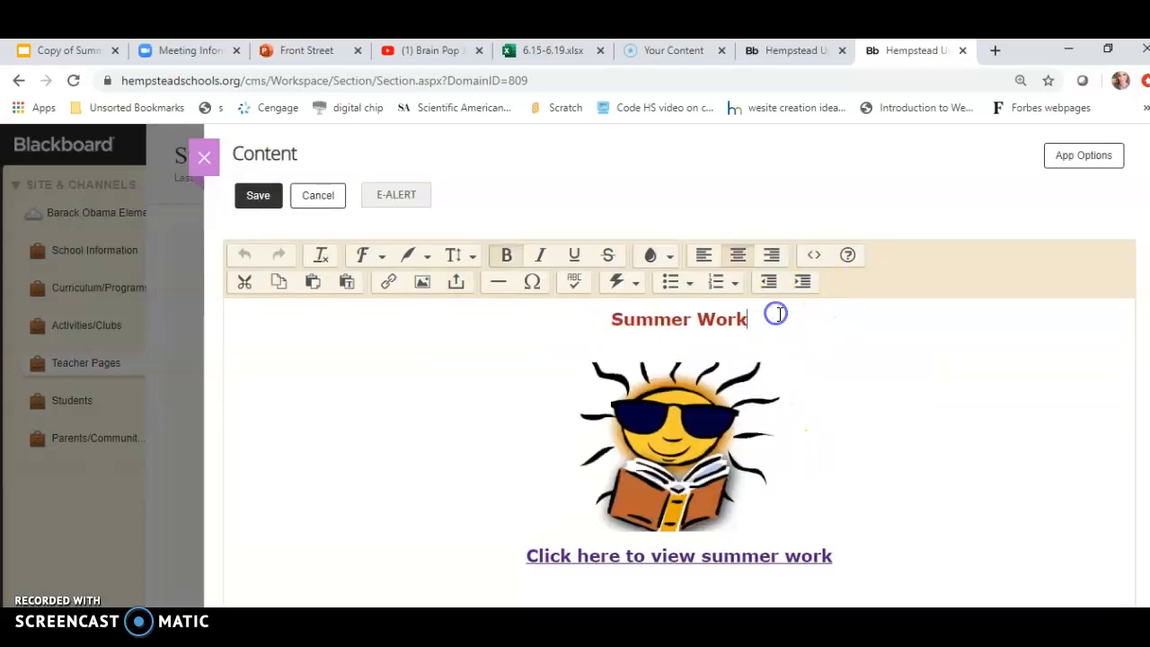
key(Return)
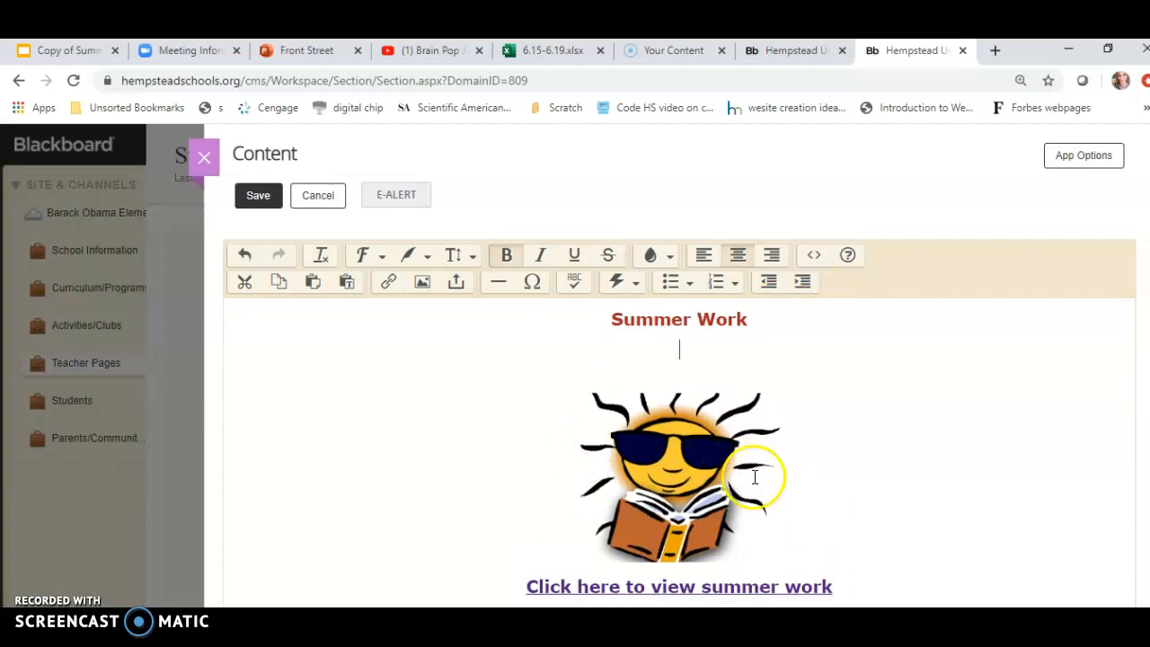
Write the caption "Click on sun to view video:" on the new line above the sun image.
click(667, 467)
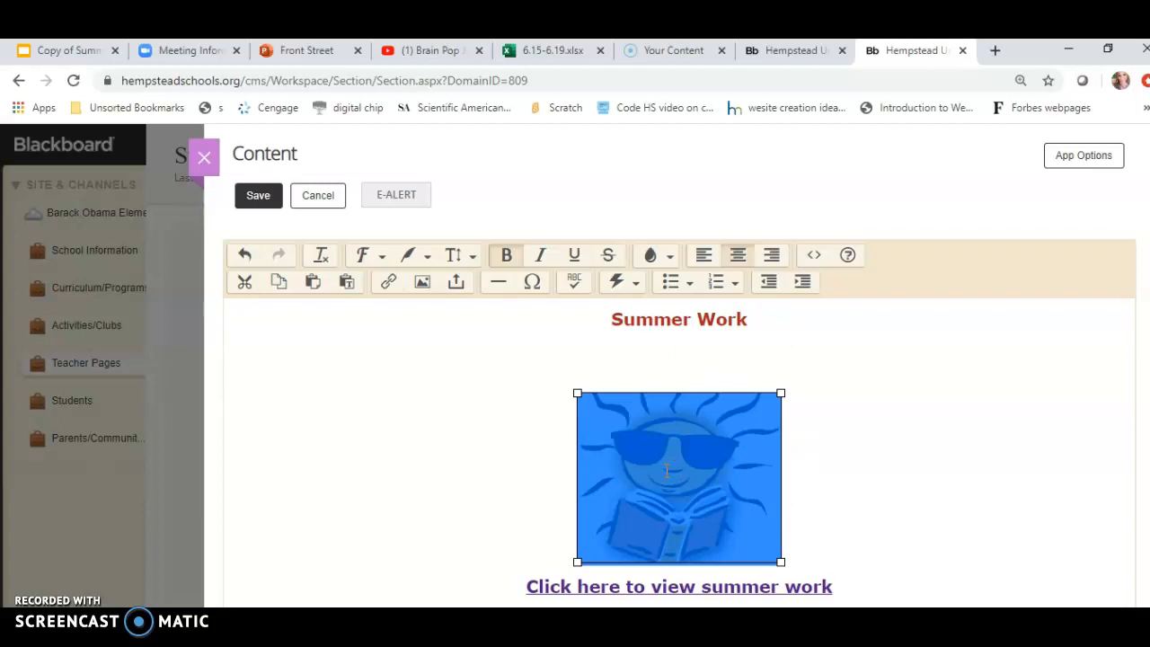
click(690, 364)
click(691, 372)
text(Click here to view video)
click(675, 373)
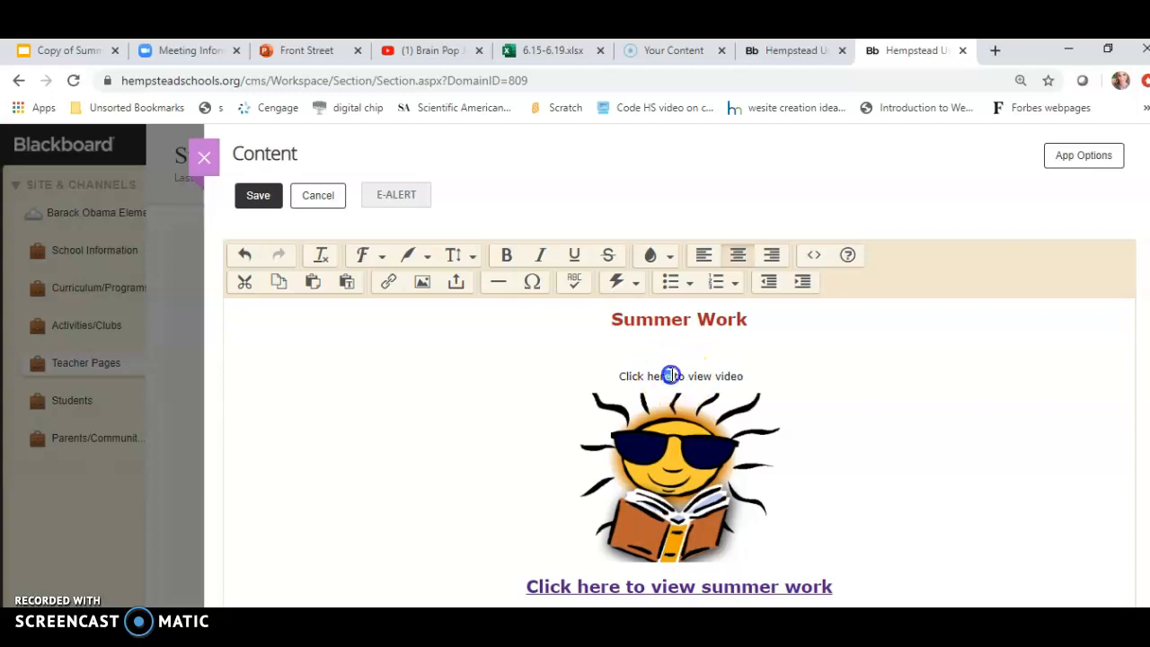
key(BackSpace)
key(BackSpace)
key(BackSpace)
key(BackSpace)
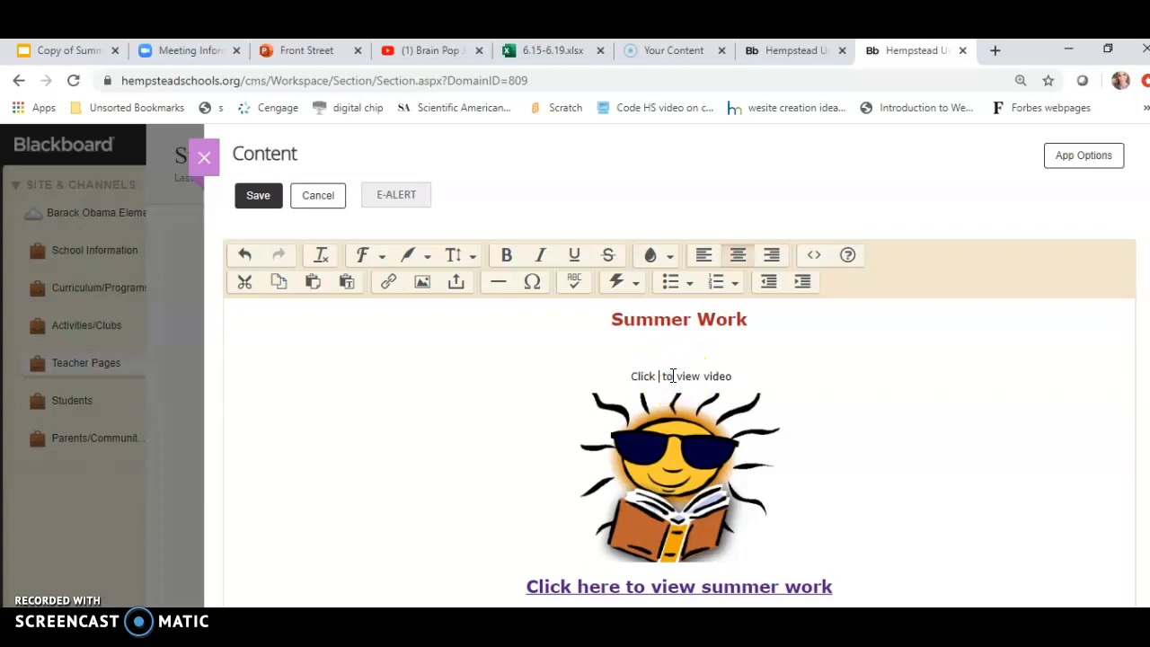
text(o)
text(sum)
click(750, 376)
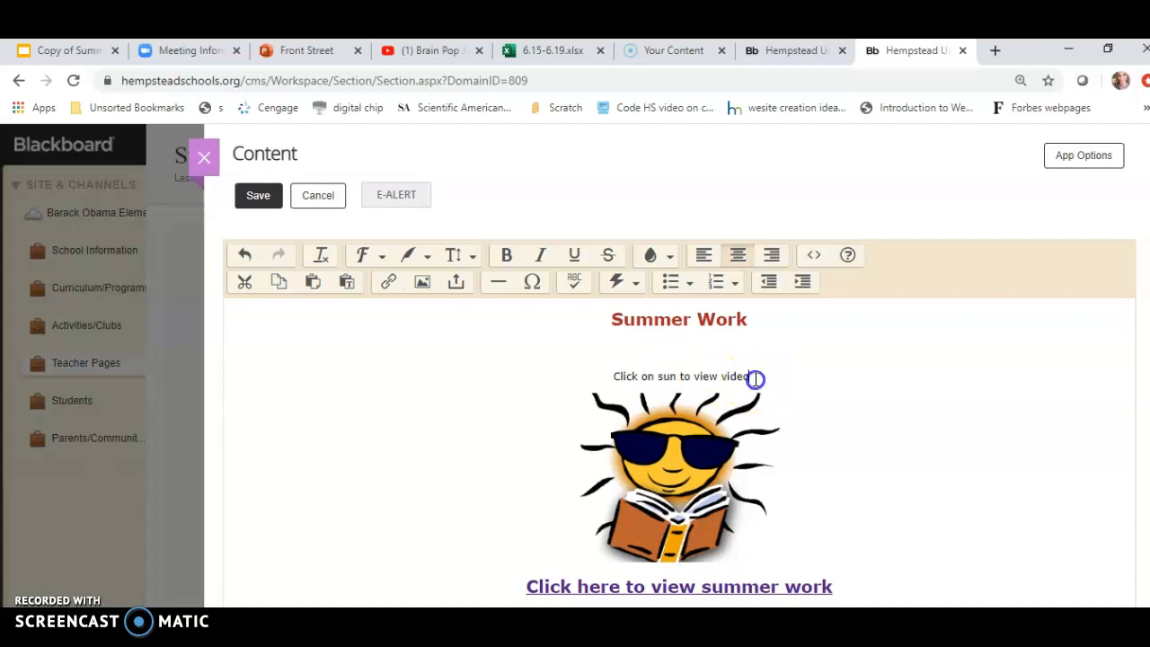
text(:)
Select the caption and format it bold with a dark purple text colour and a larger style.
click(755, 379)
click(614, 379)
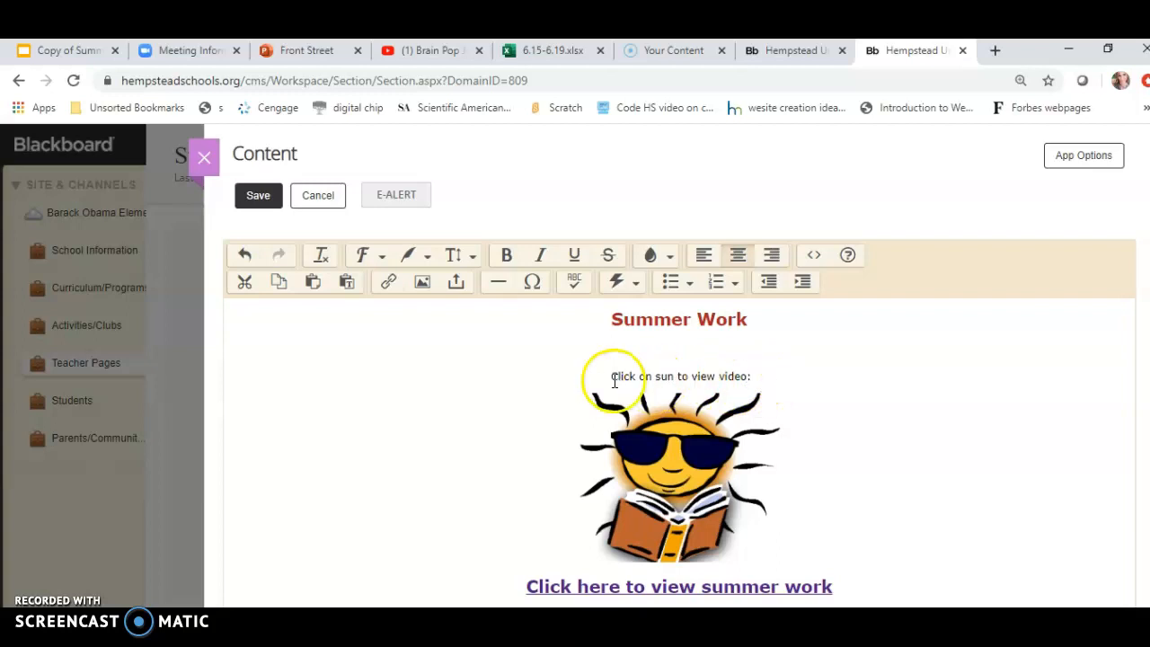
click(757, 379)
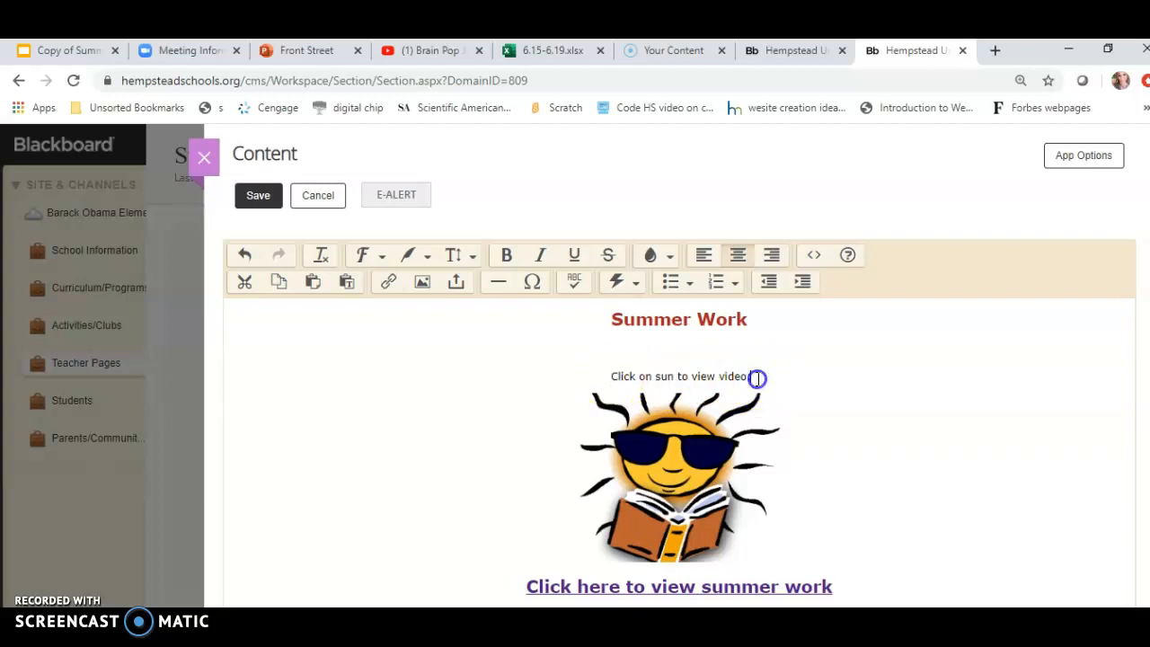
drag(757, 379, 608, 379)
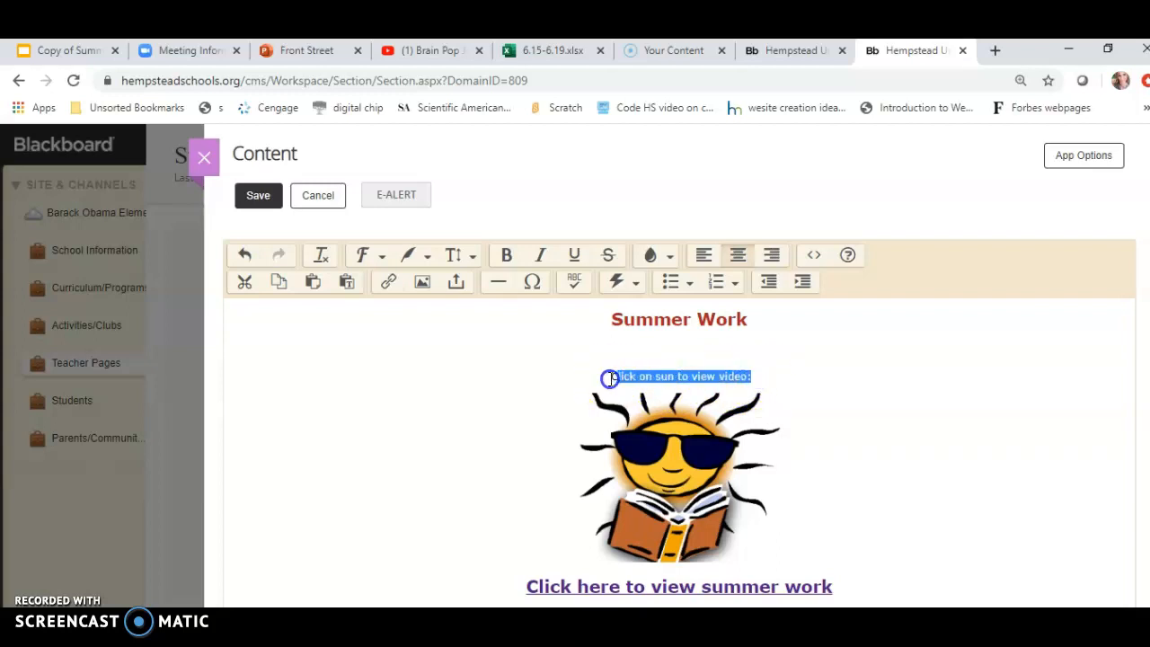
click(656, 255)
click(665, 405)
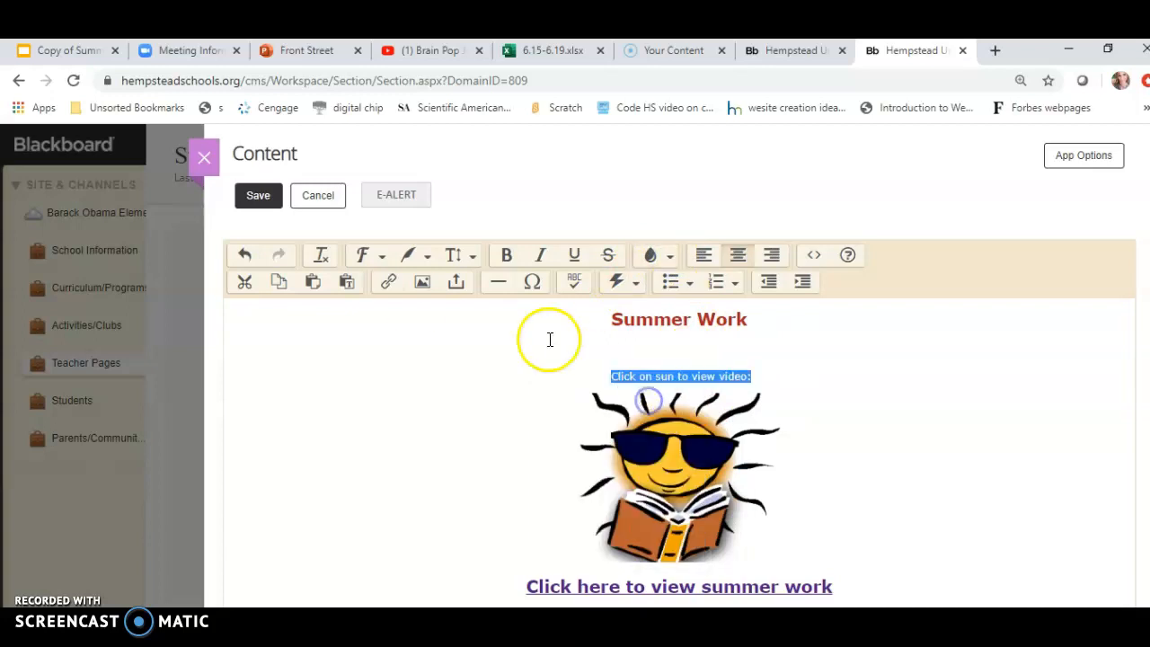
click(509, 258)
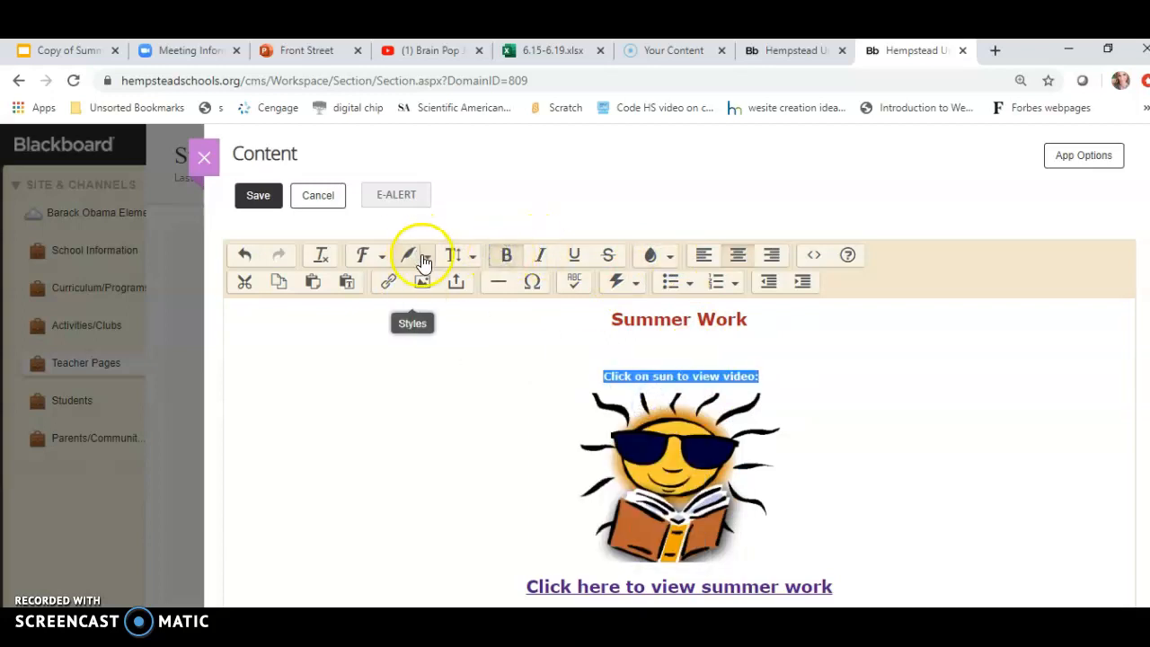
click(411, 252)
click(416, 414)
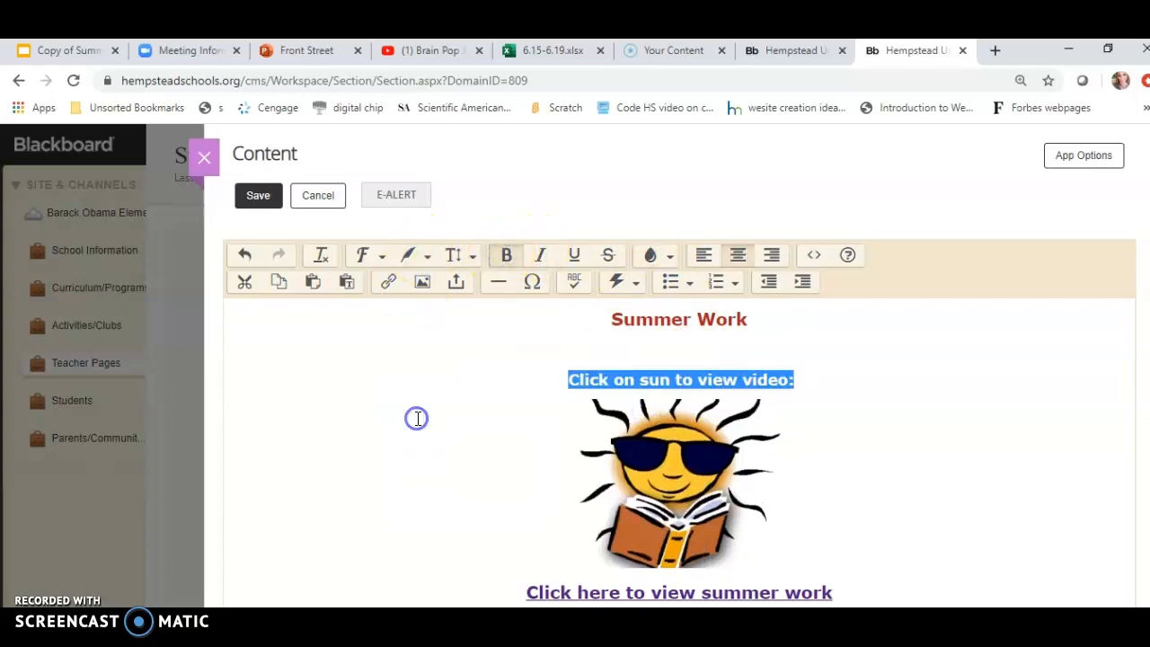
click(787, 434)
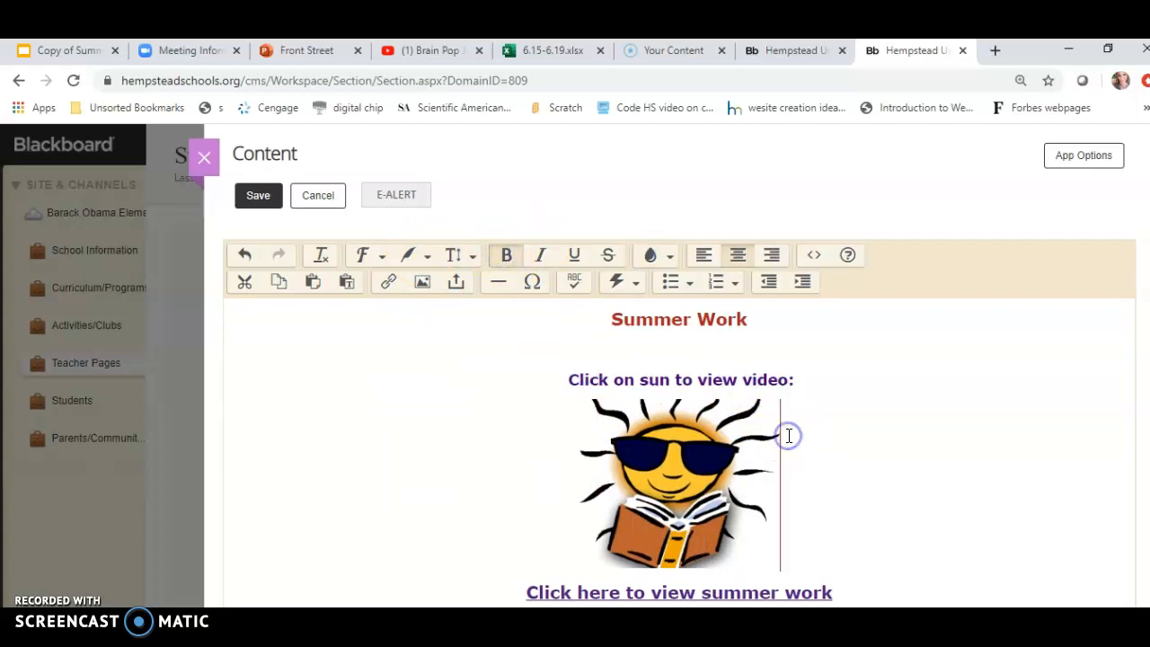
Select the sun image and open the Insert Link dialog.
click(694, 452)
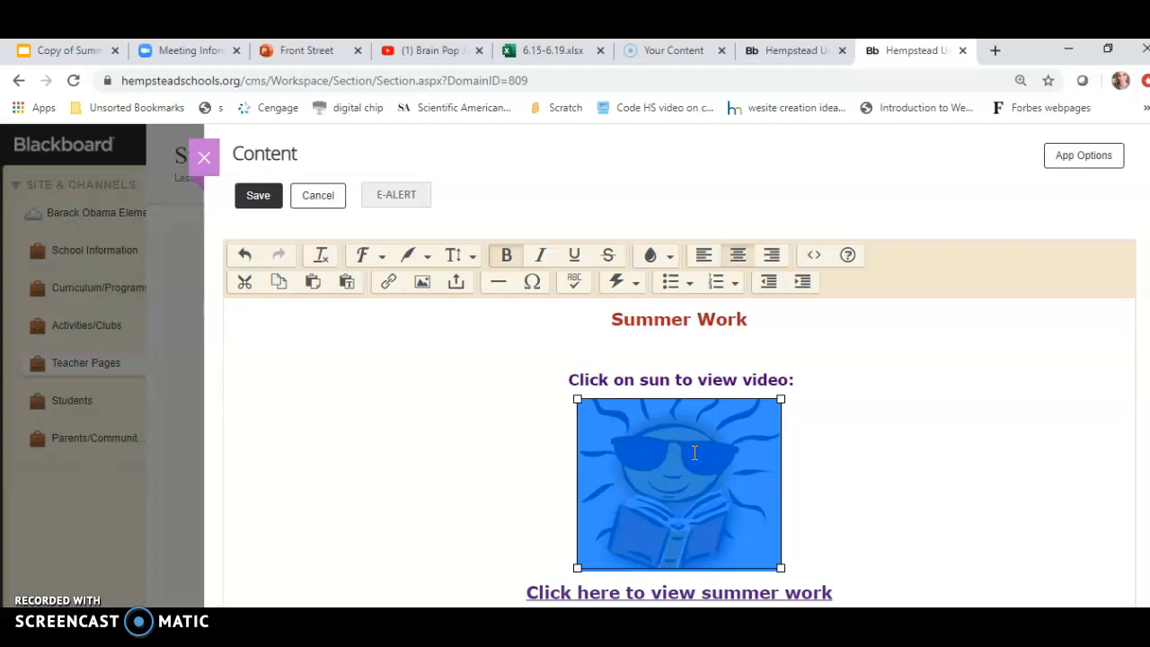
click(389, 285)
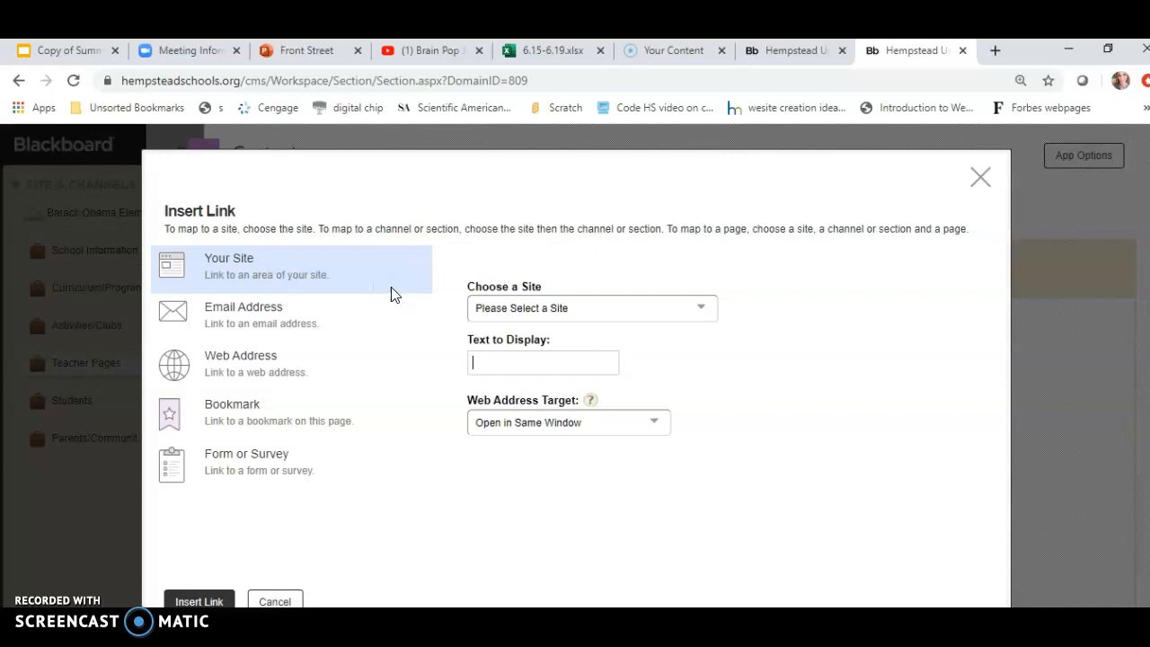
click(510, 357)
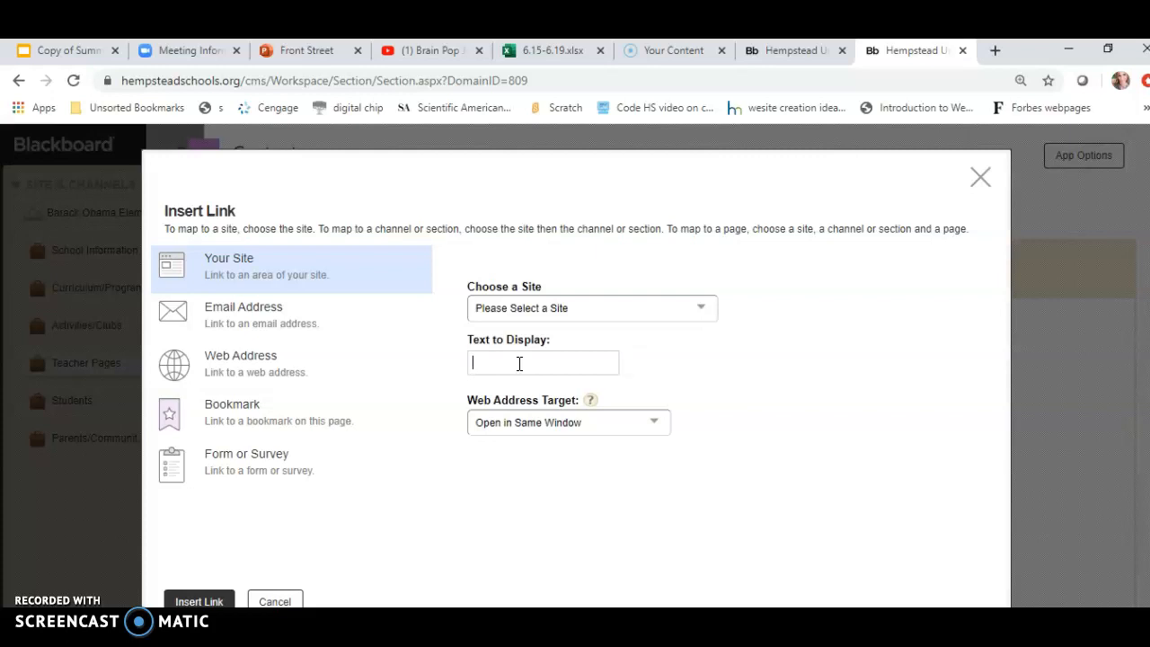
click(262, 319)
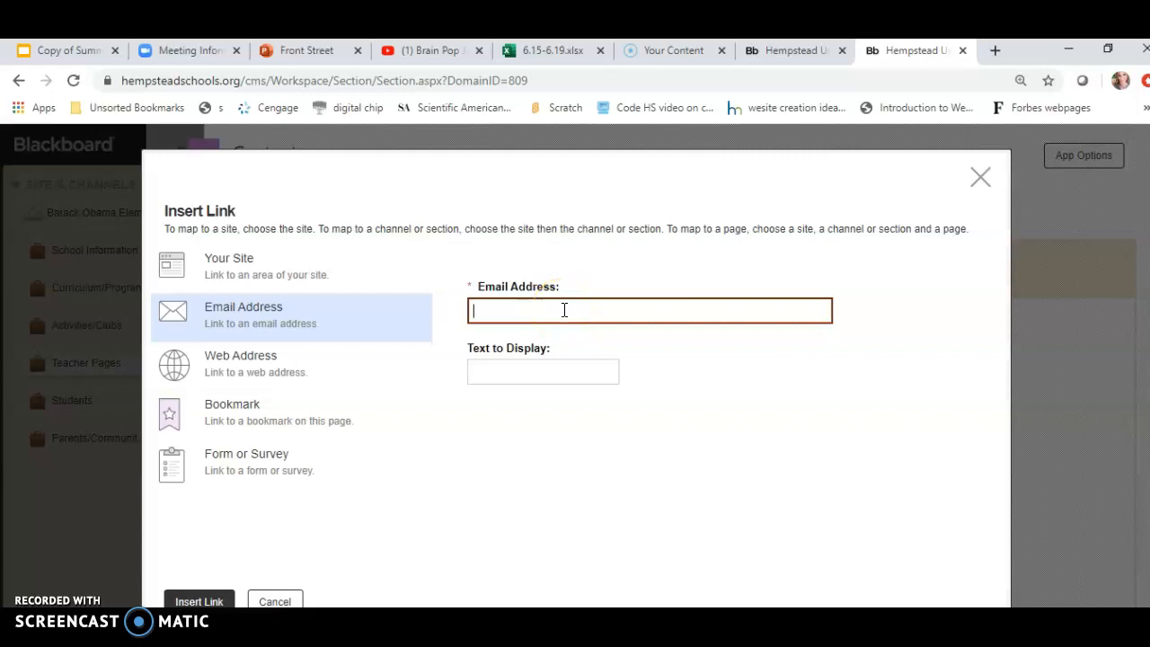
Copy the web address of the Brain Pop Jr - Summer YouTube video and return to the Blackboard tab.
click(424, 52)
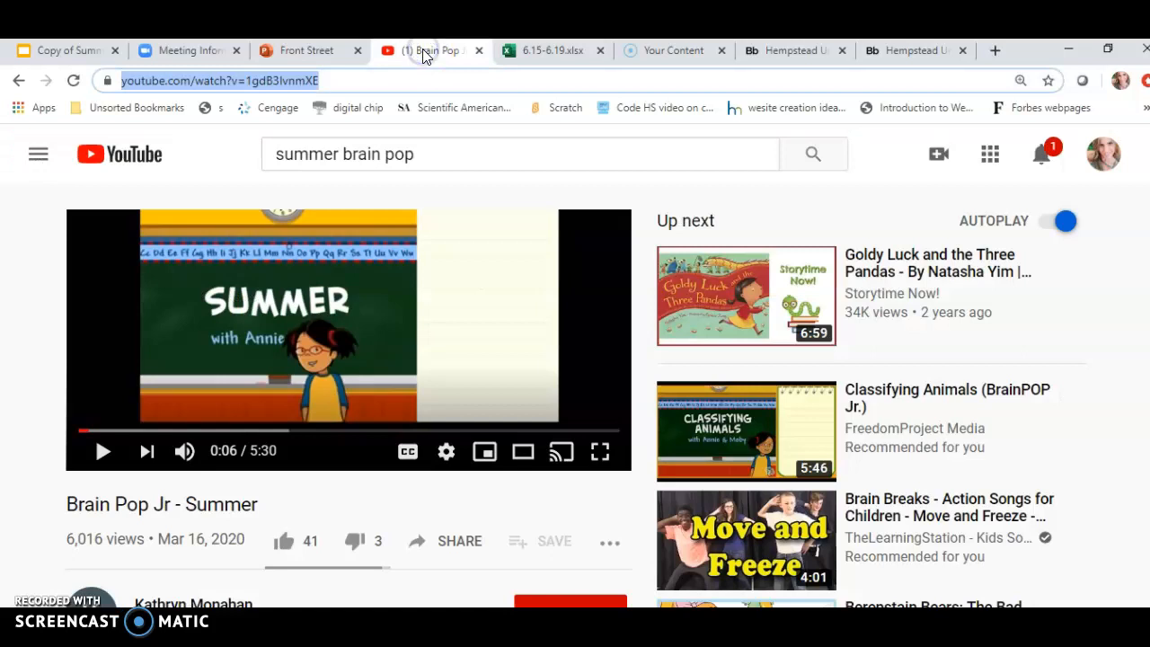
click(334, 81)
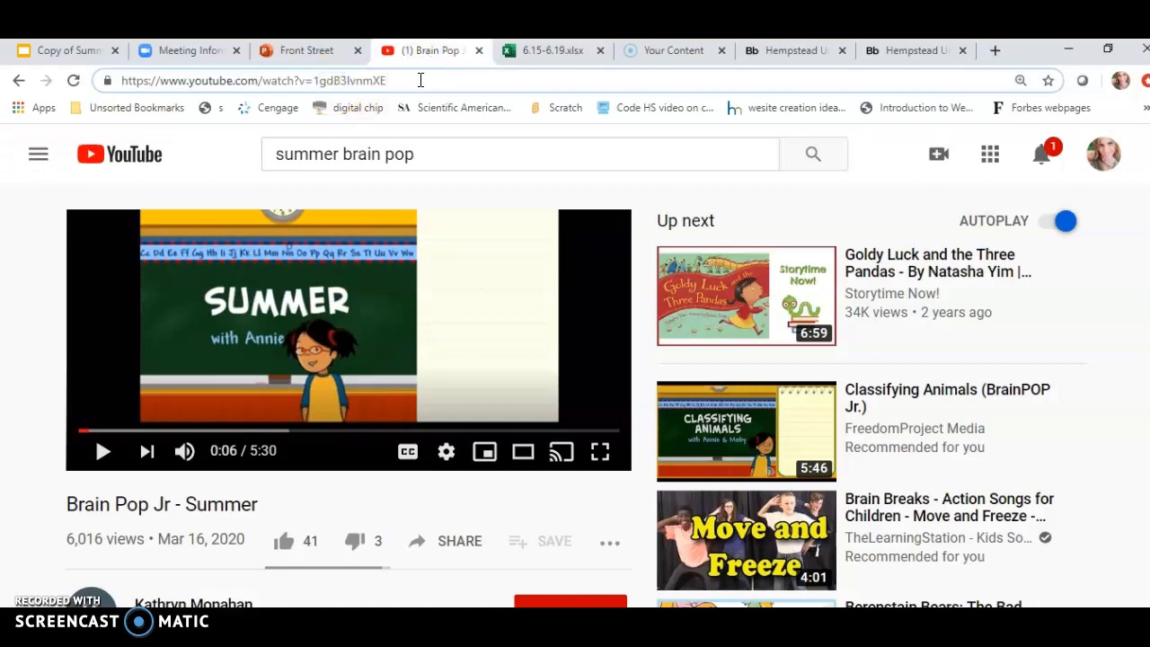
drag(420, 80, 76, 81)
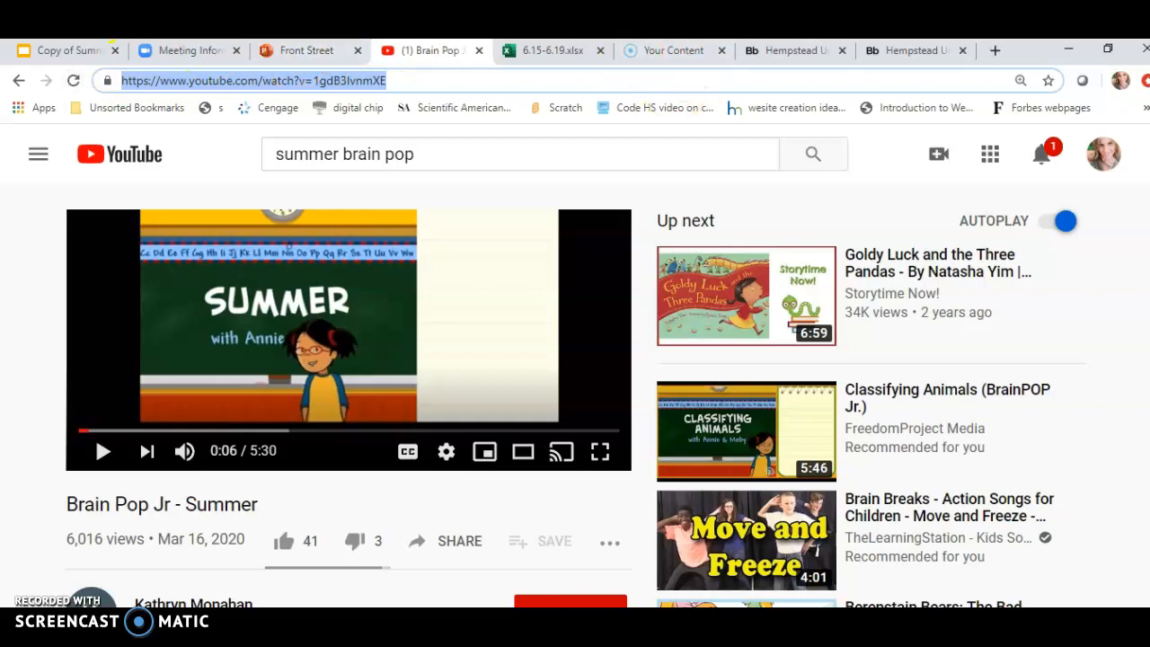
click(789, 50)
click(884, 52)
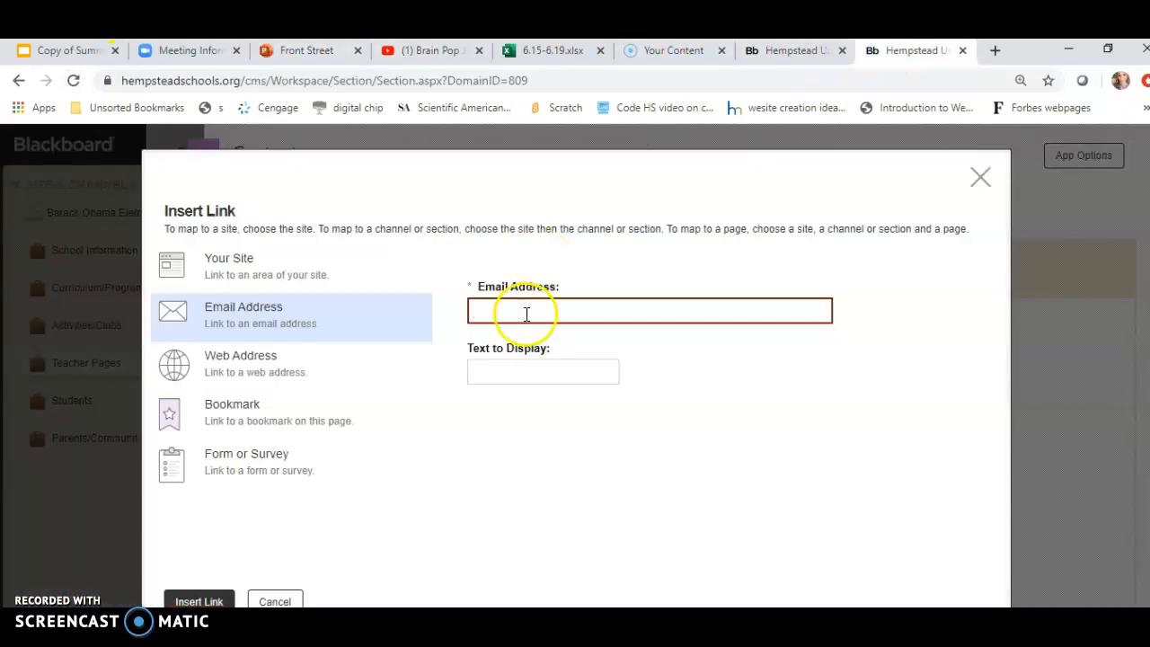
Try to add a web address link by pasting the video URL and inserting the link.
click(255, 364)
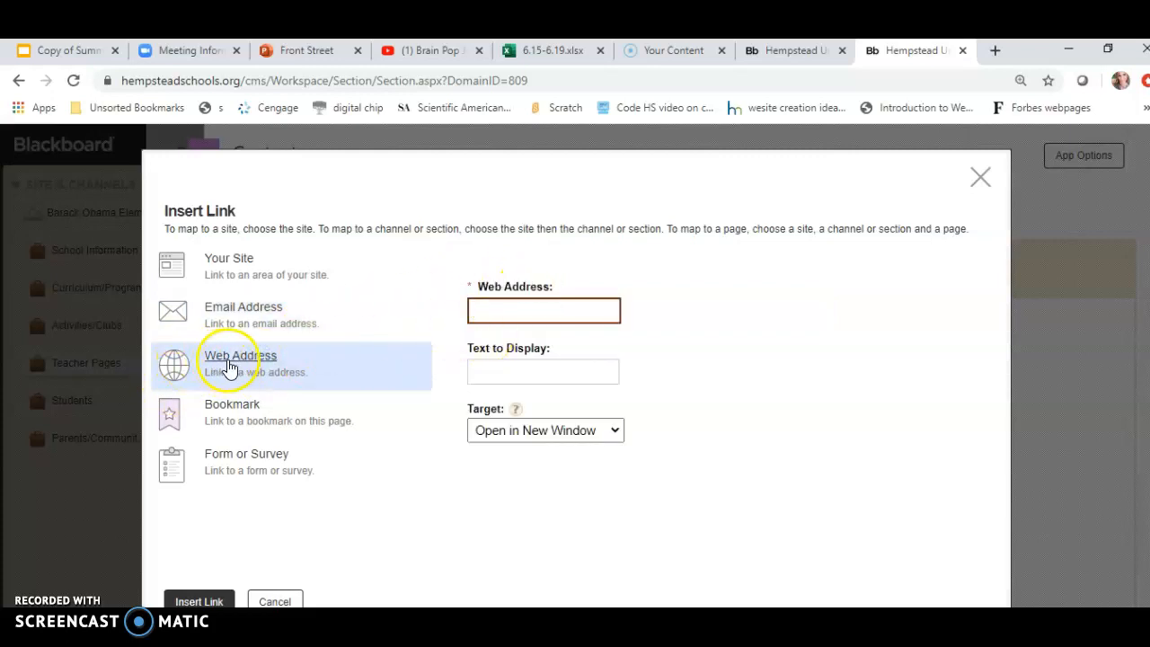
click(552, 319)
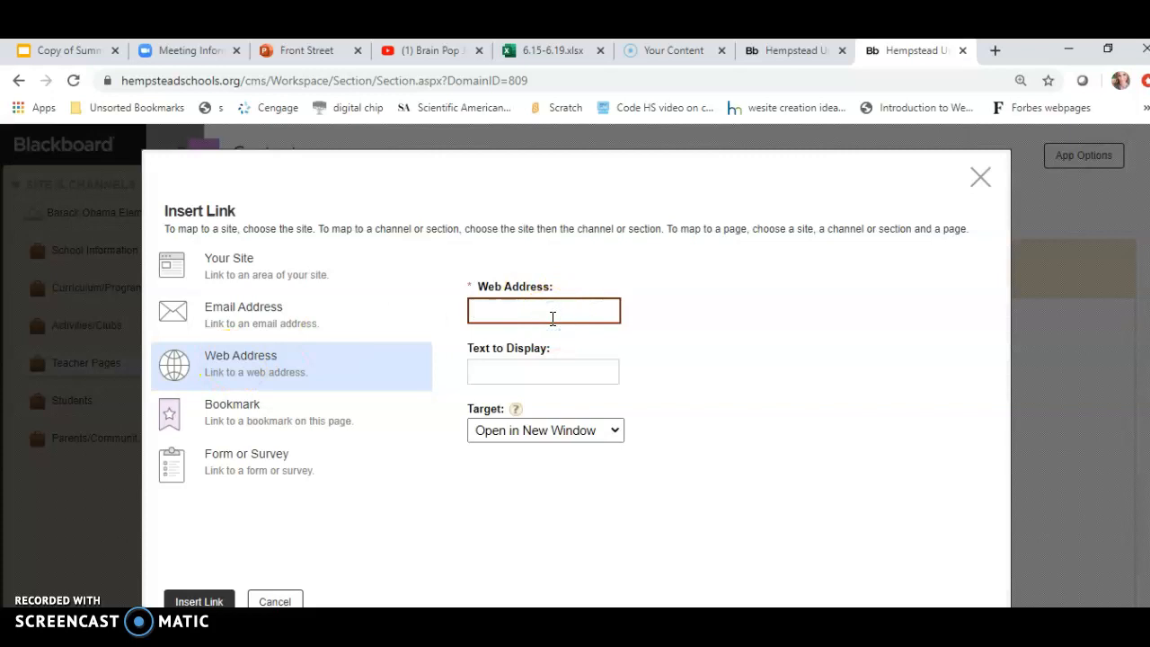
key(ctrl+v)
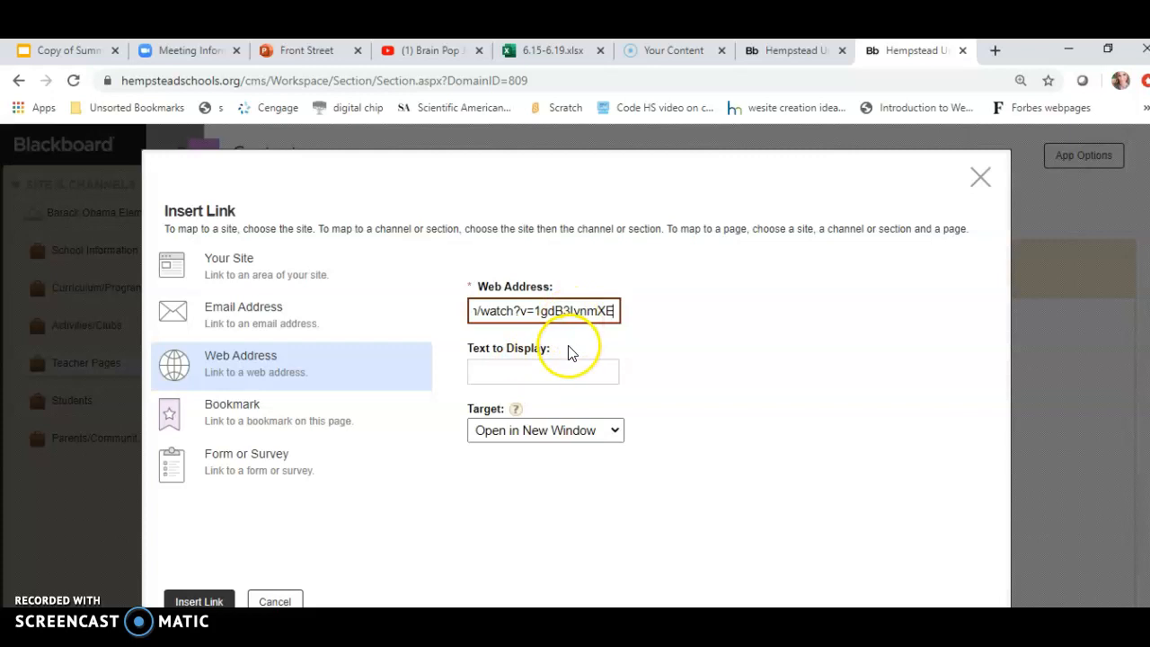
click(201, 601)
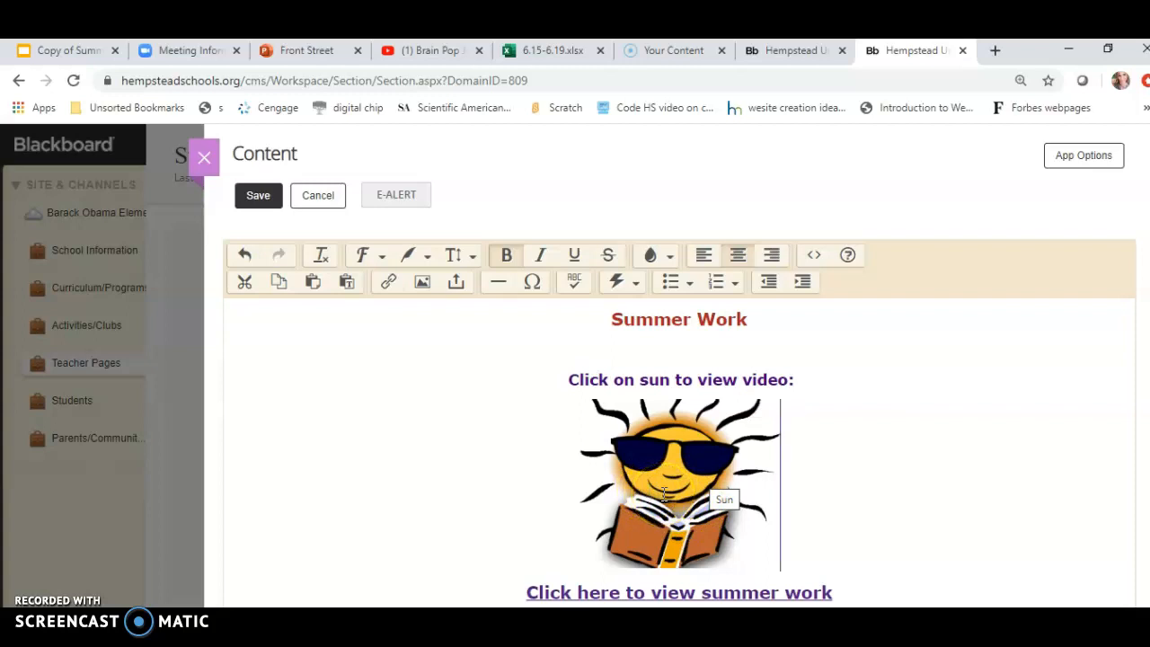
Reselect the sun image and link it to the pasted video URL as a web address.
click(664, 493)
click(388, 281)
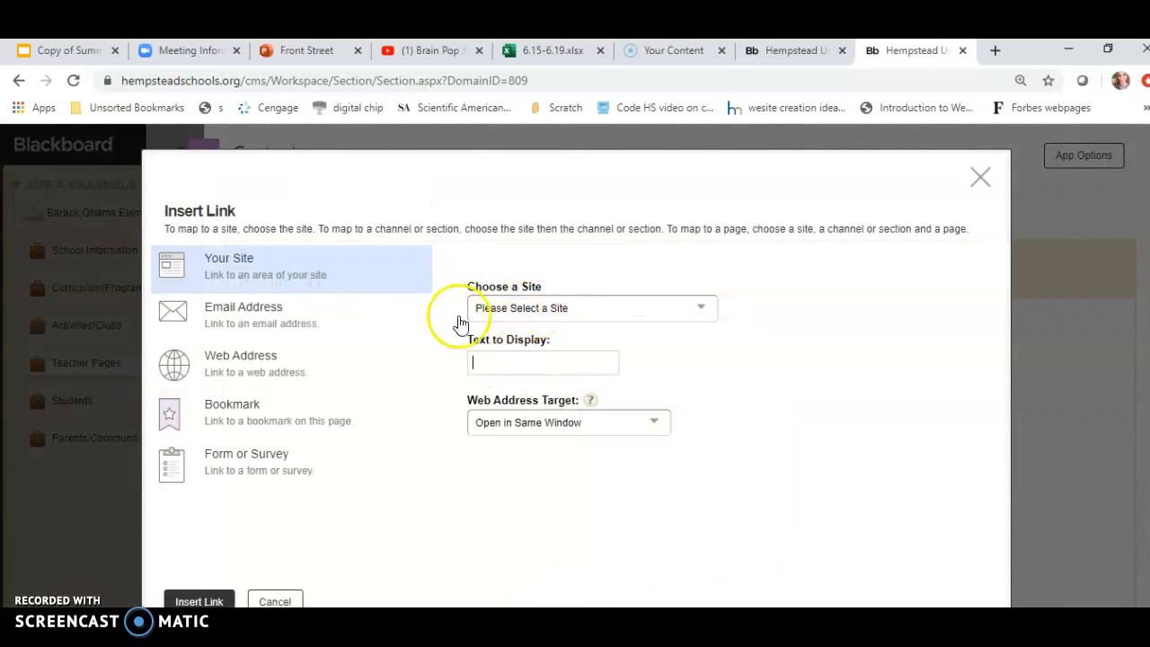
click(254, 355)
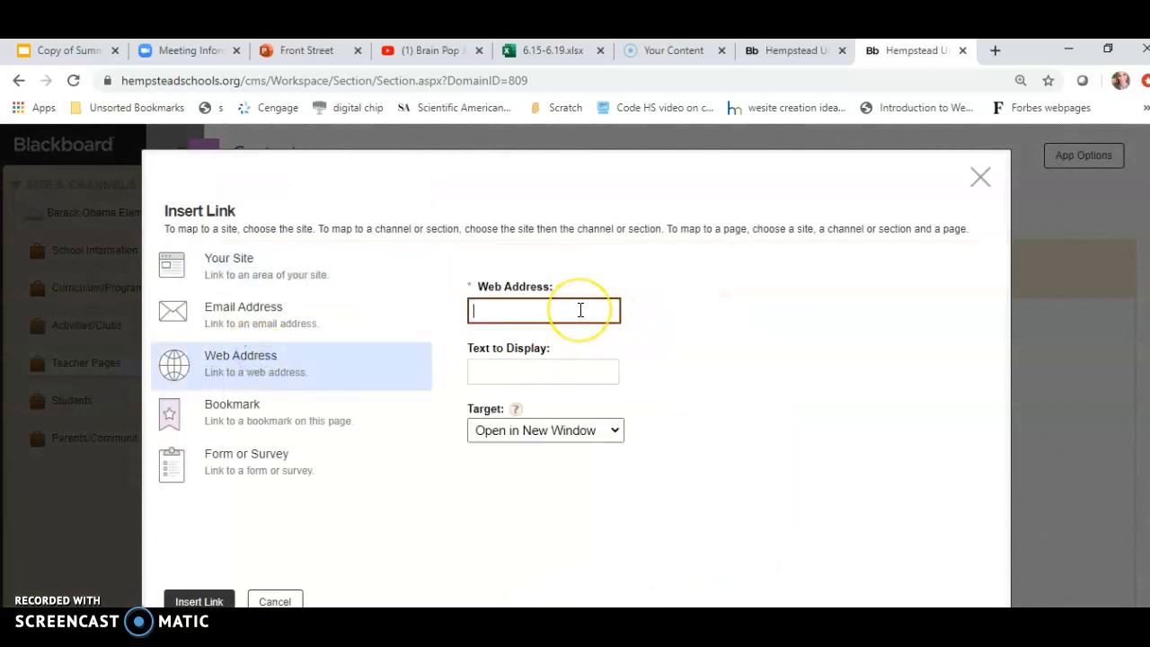
text(https://www.youtube.com/watch?v=1gdB3IvnmXE)
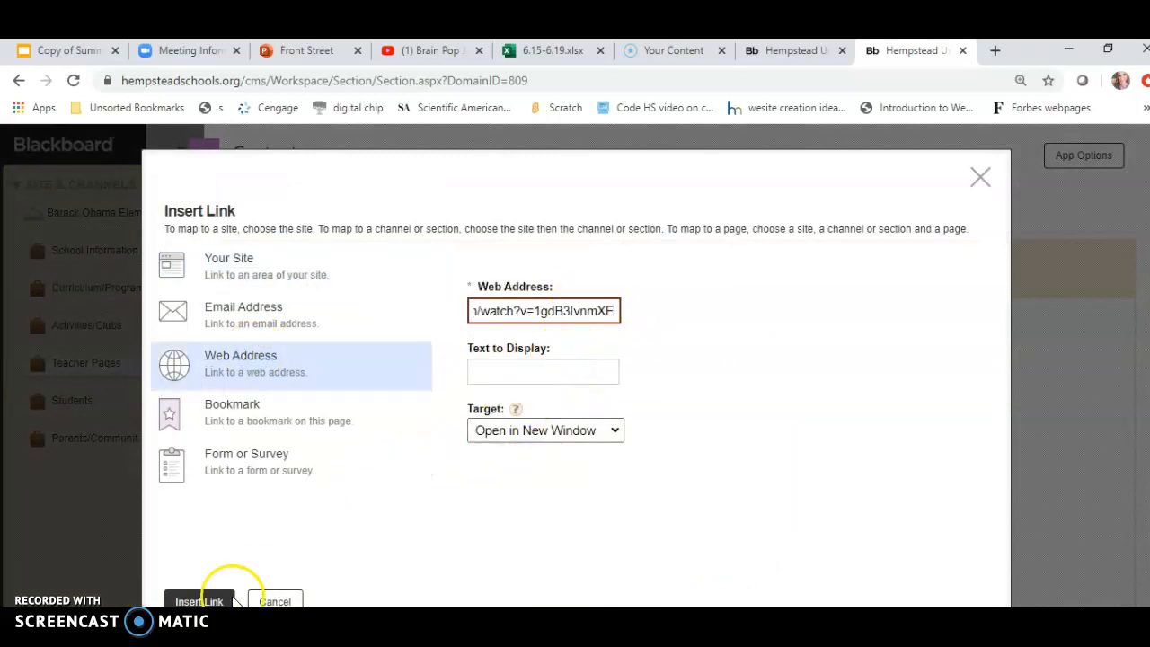
click(205, 600)
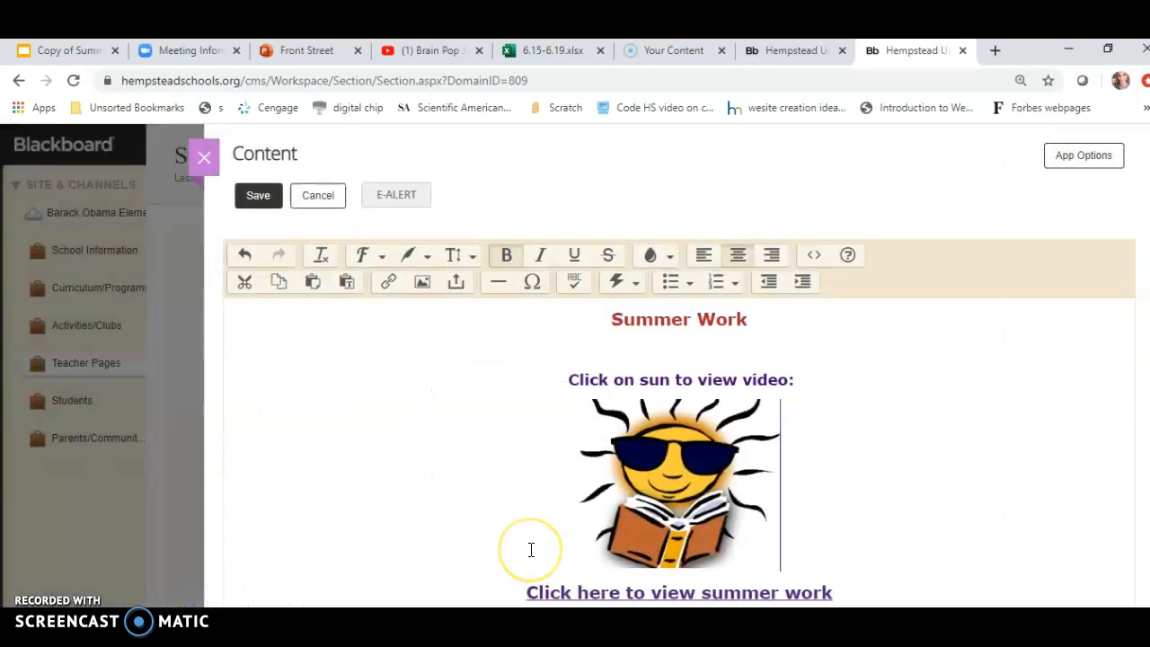
Save the content changes and close the editor.
click(258, 197)
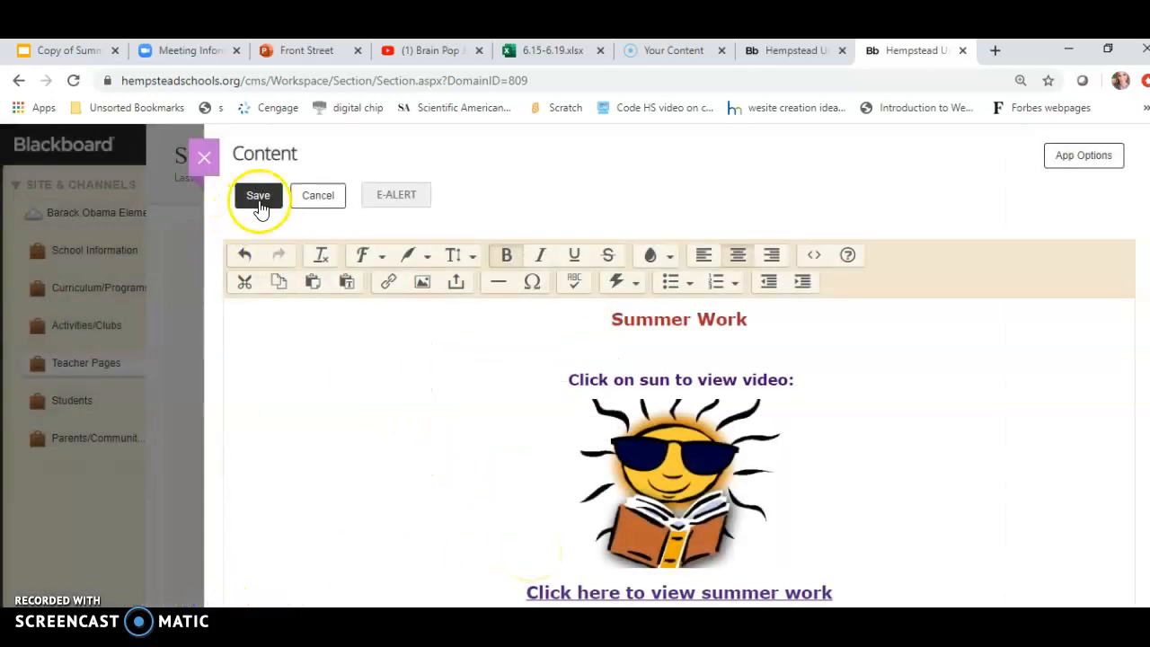
click(206, 164)
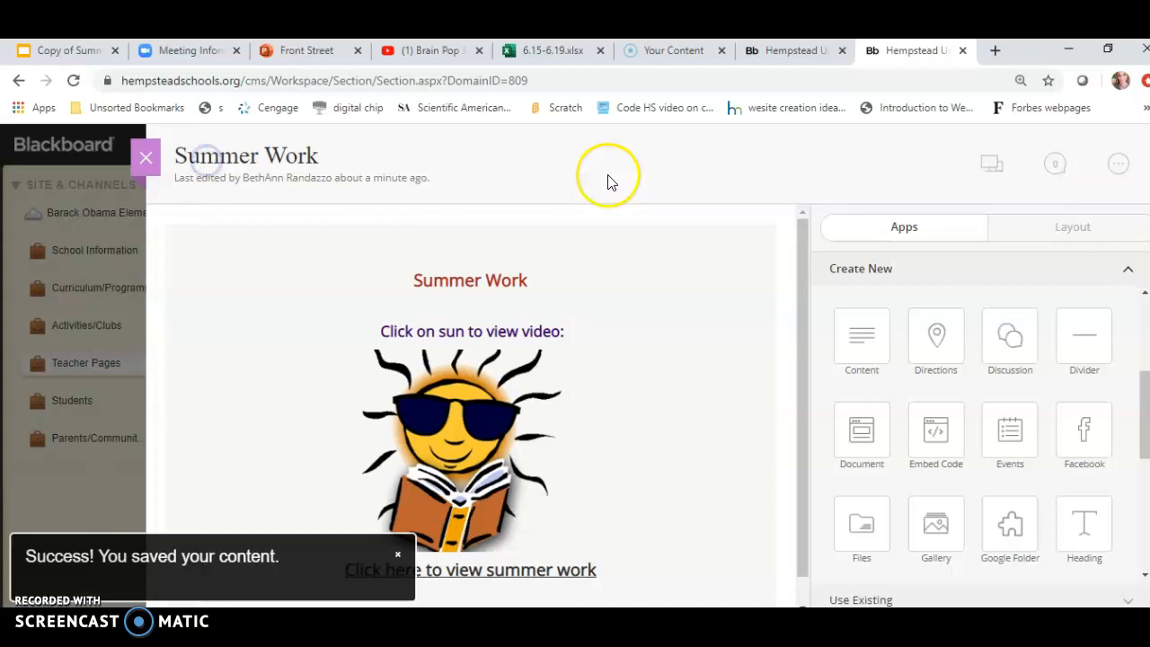
Preview the page on desktop and test that the sun image opens the Brain Pop Jr - Summer video, pausing it.
click(993, 170)
click(1113, 328)
drag(1123, 334, 1131, 418)
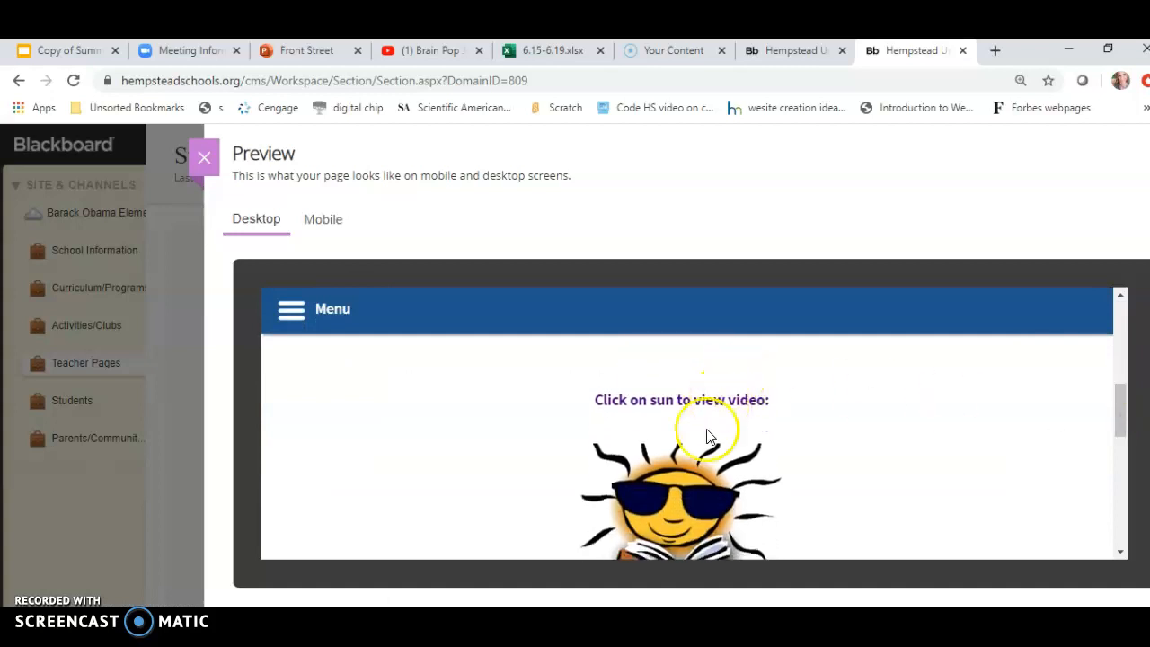
click(689, 485)
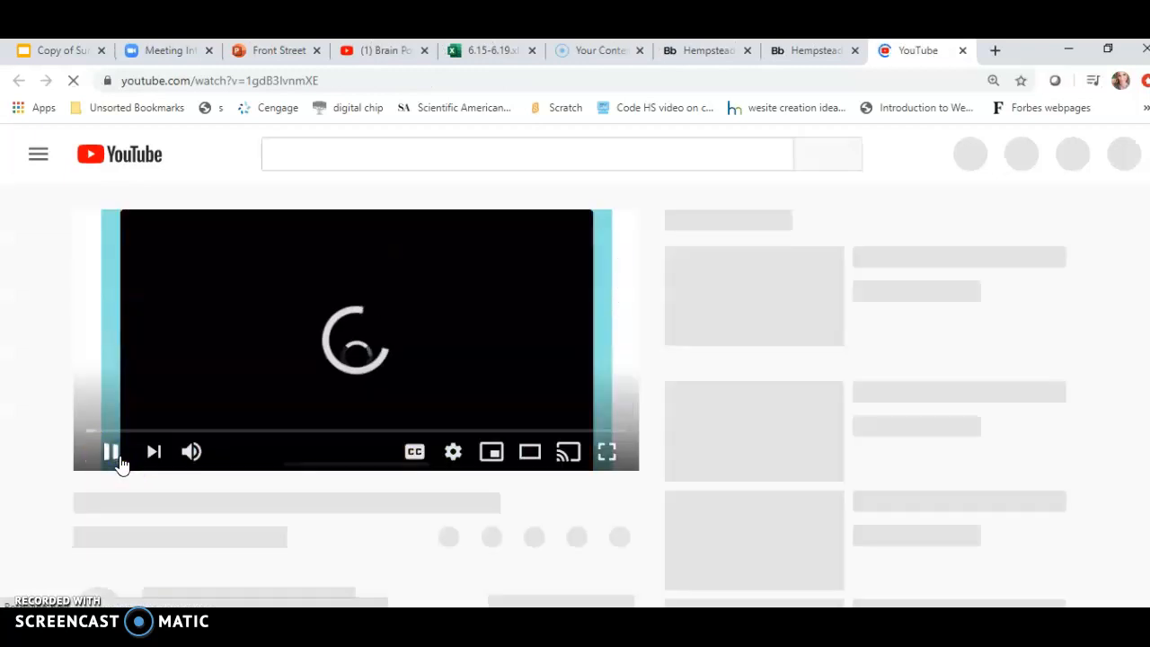
click(104, 451)
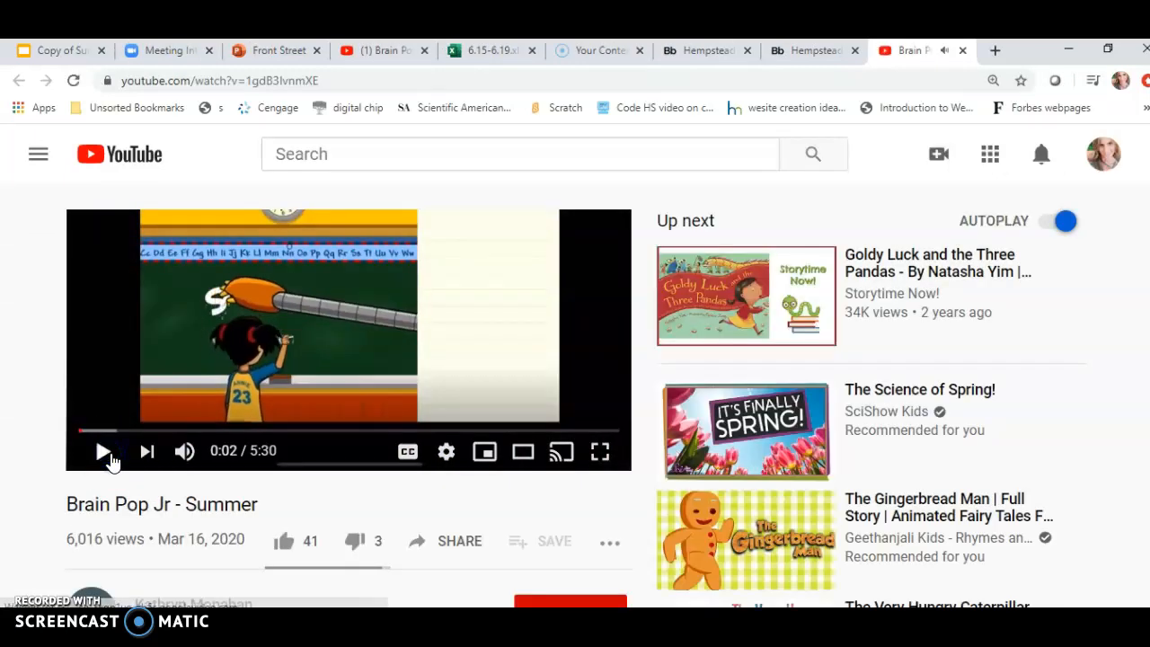
Return to the Blackboard tab, close the preview, and exit the Summer Work page editor.
click(792, 54)
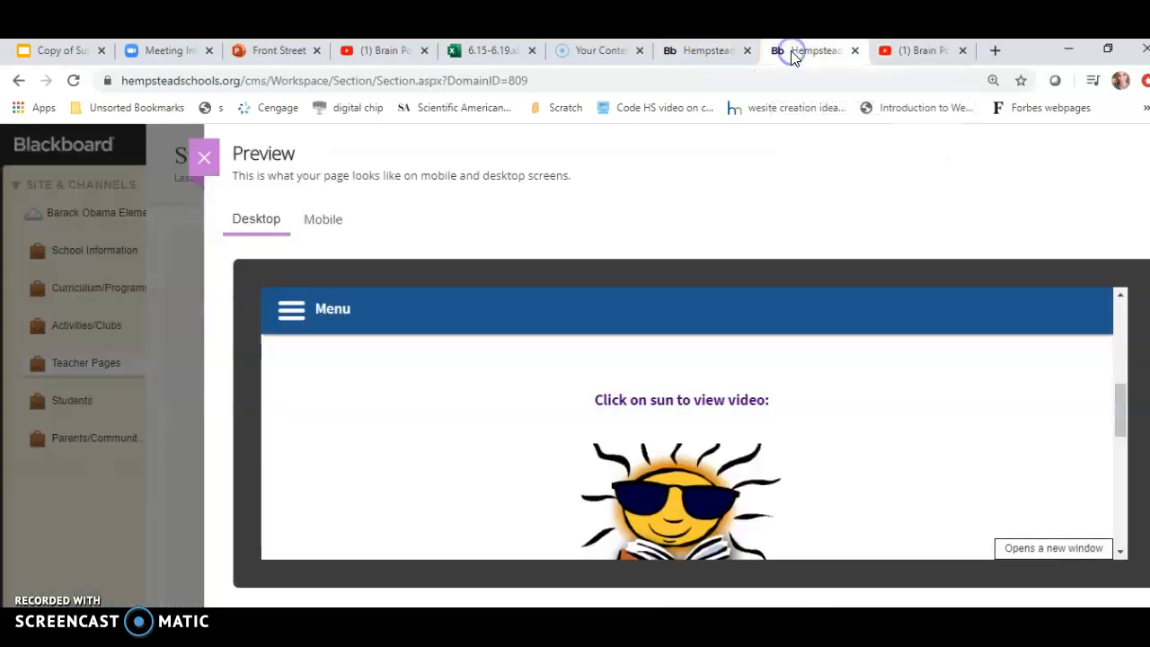
click(204, 158)
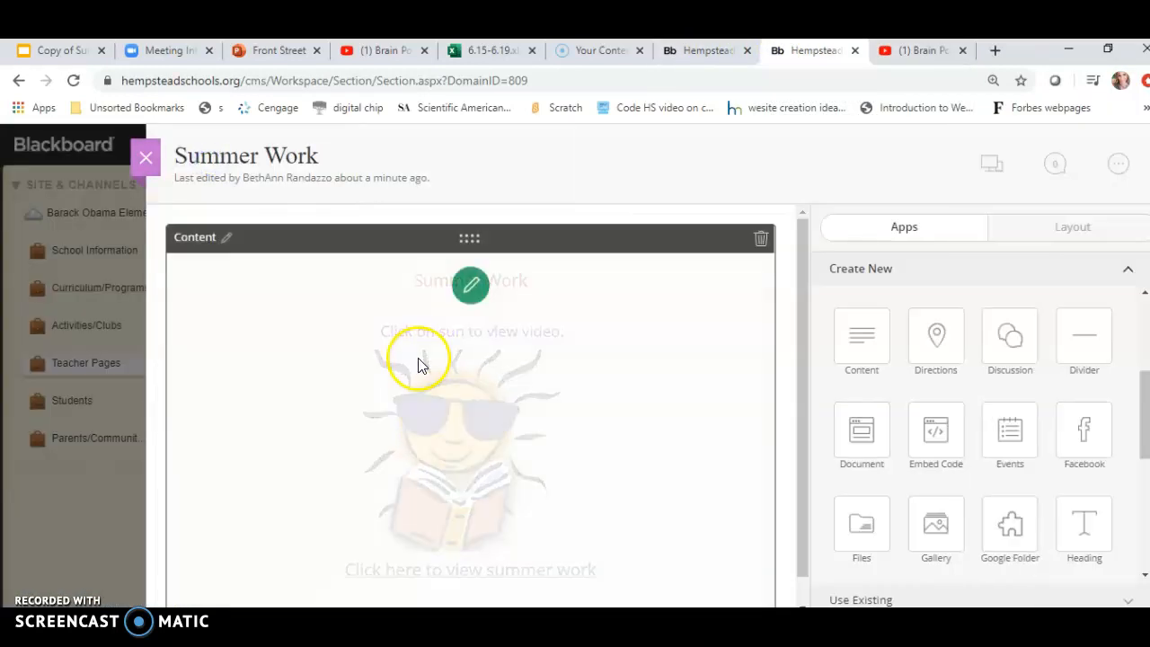
click(145, 158)
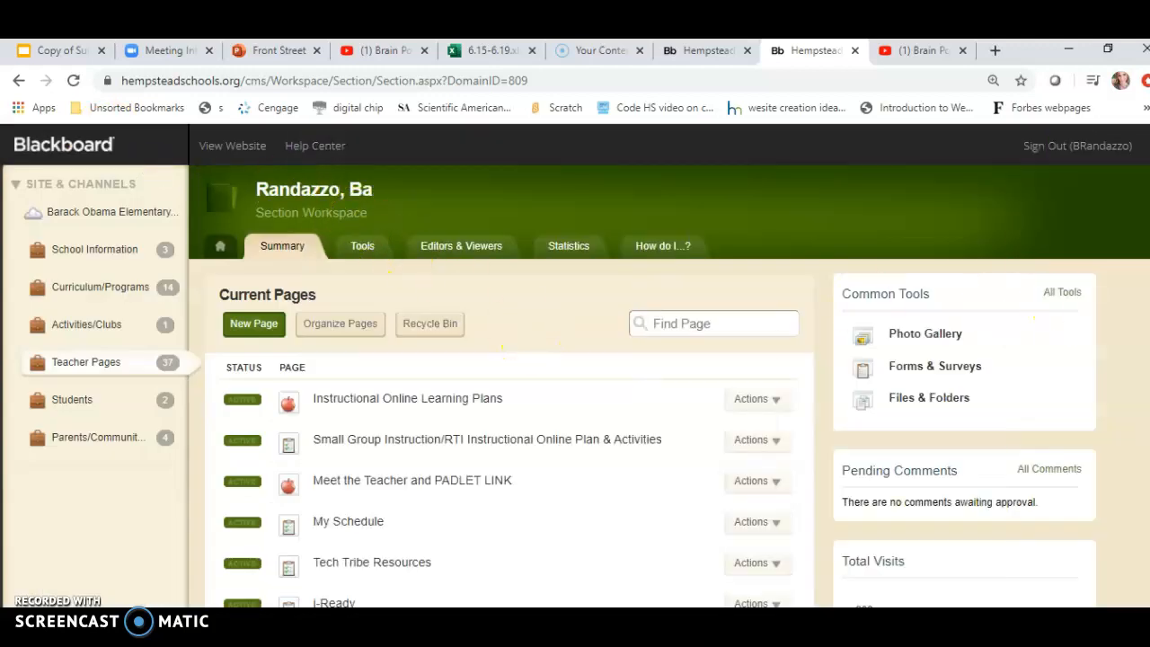
Review the Current Pages list in the section workspace and the options in a page's Actions menu.
scroll(533, 341, down, 3)
scroll(533, 359, up, 2)
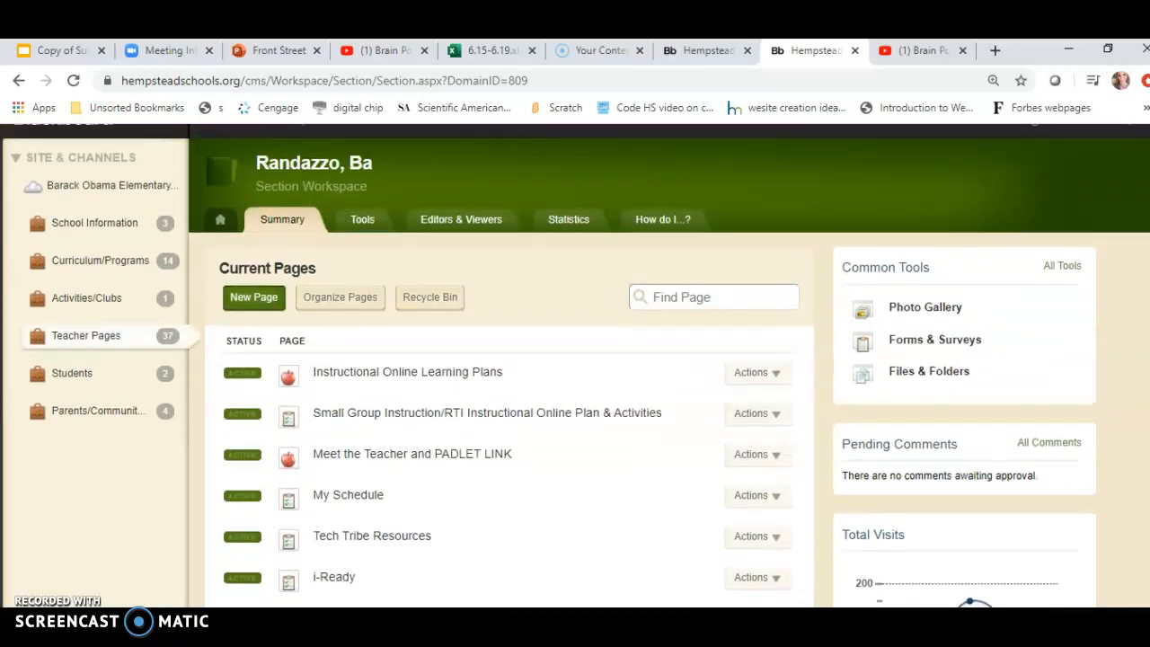
scroll(533, 359, down, 2)
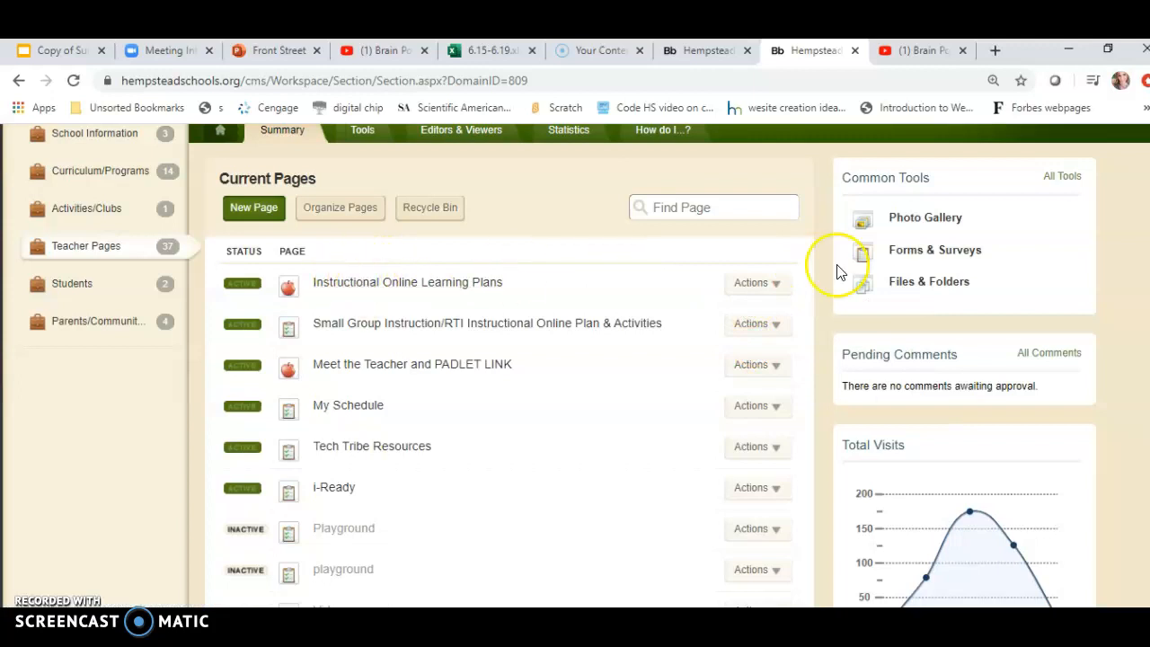
click(775, 290)
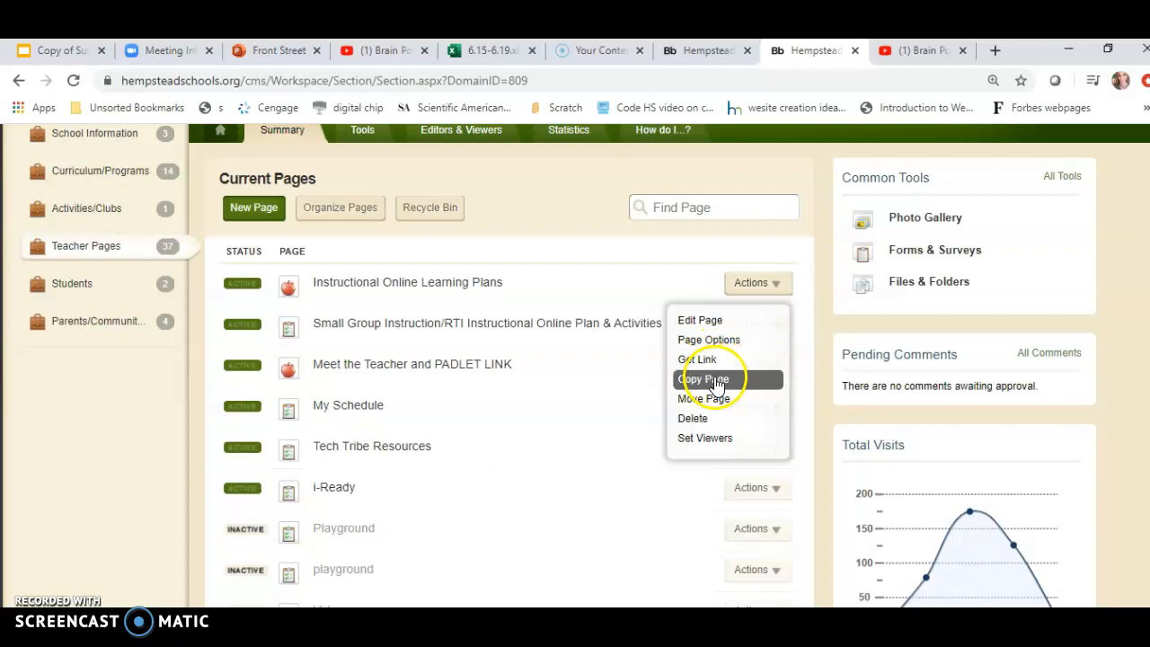
click(704, 421)
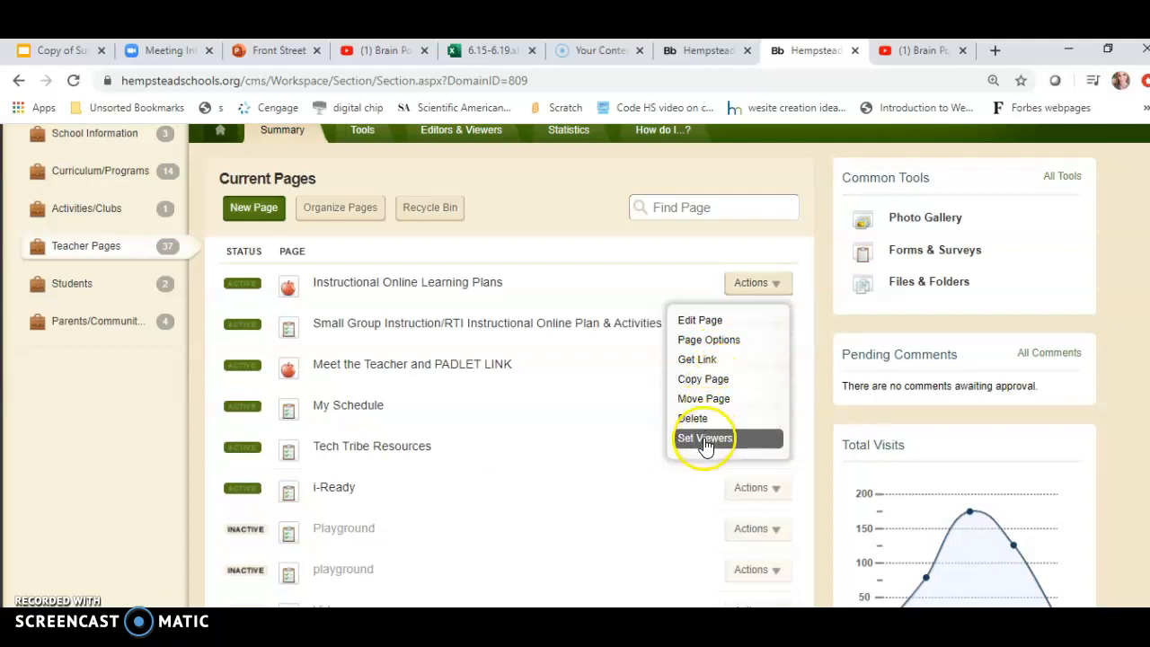
click(607, 438)
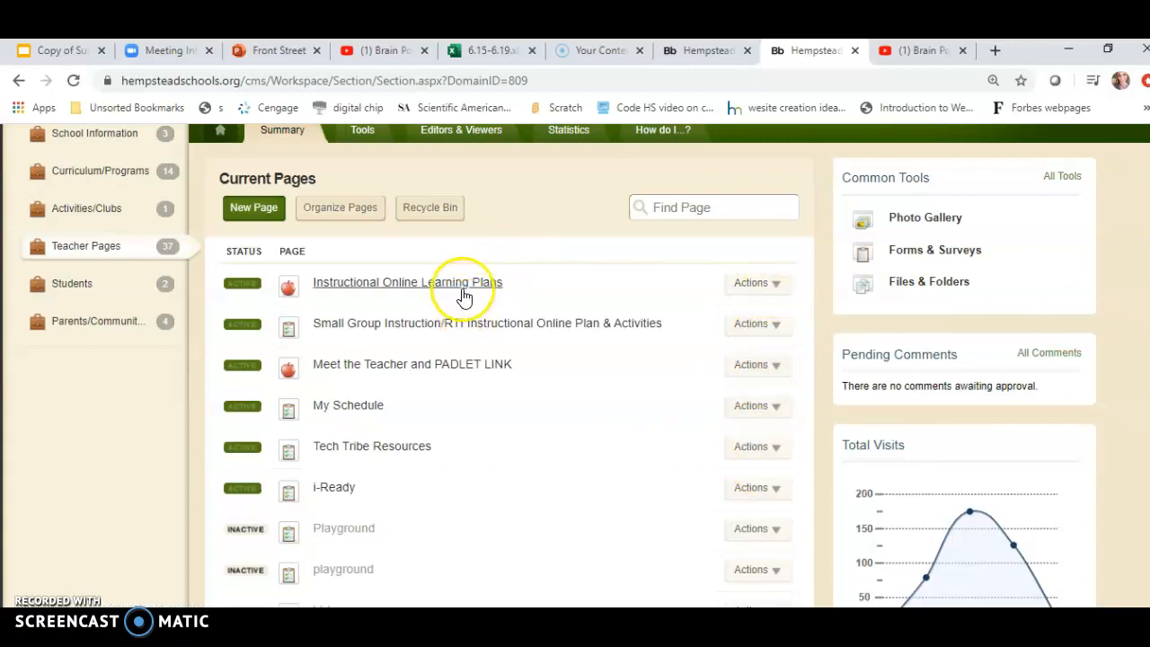
scroll(816, 328, down, 2)
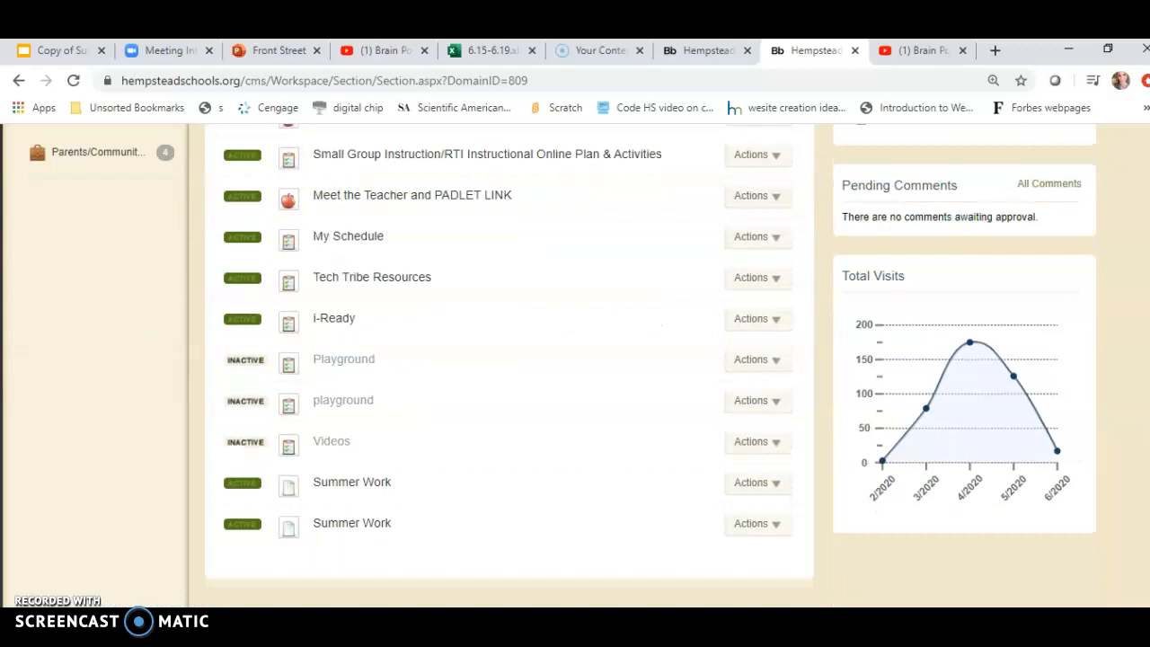
scroll(509, 359, up, 4)
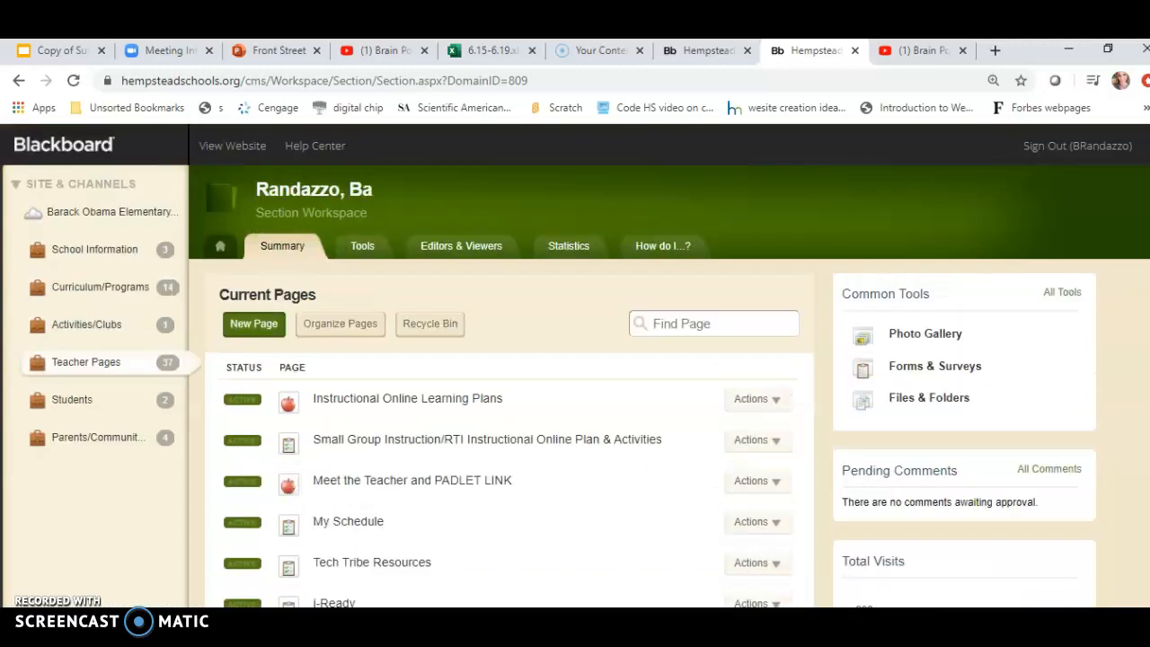